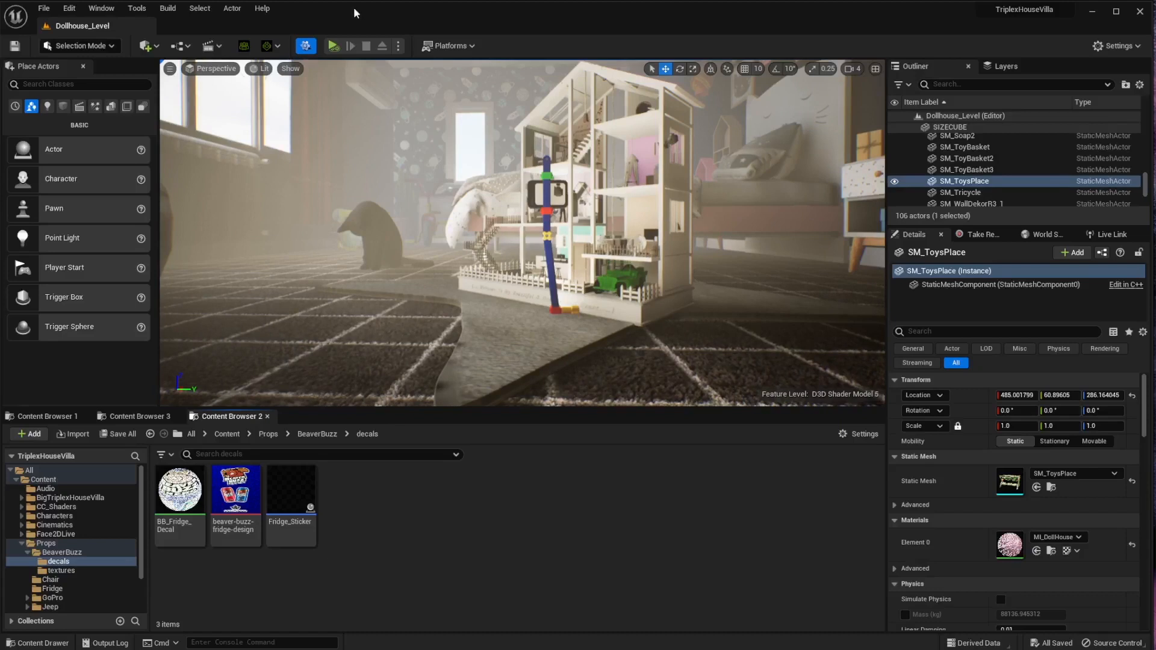
# Step: Open the project's Rendering settings and review the Global Illumination, Reflections and Lumen options
pyautogui.click(67, 9)
pyautogui.click(66, 11)
pyautogui.click(66, 12)
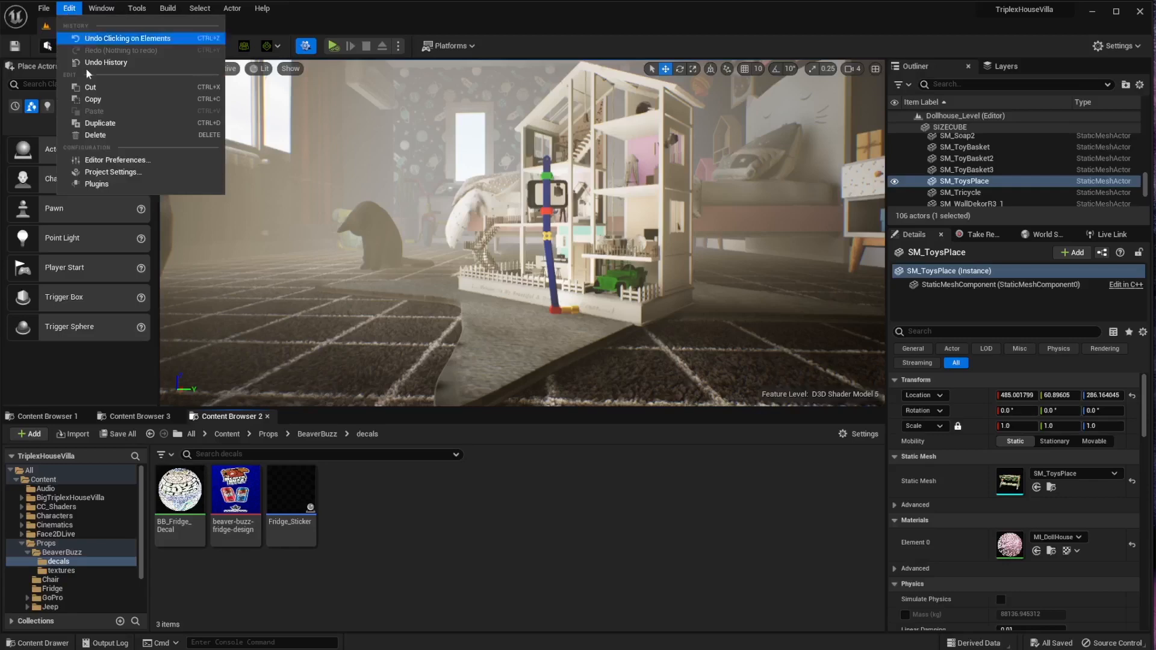
pyautogui.click(71, 9)
pyautogui.click(65, 9)
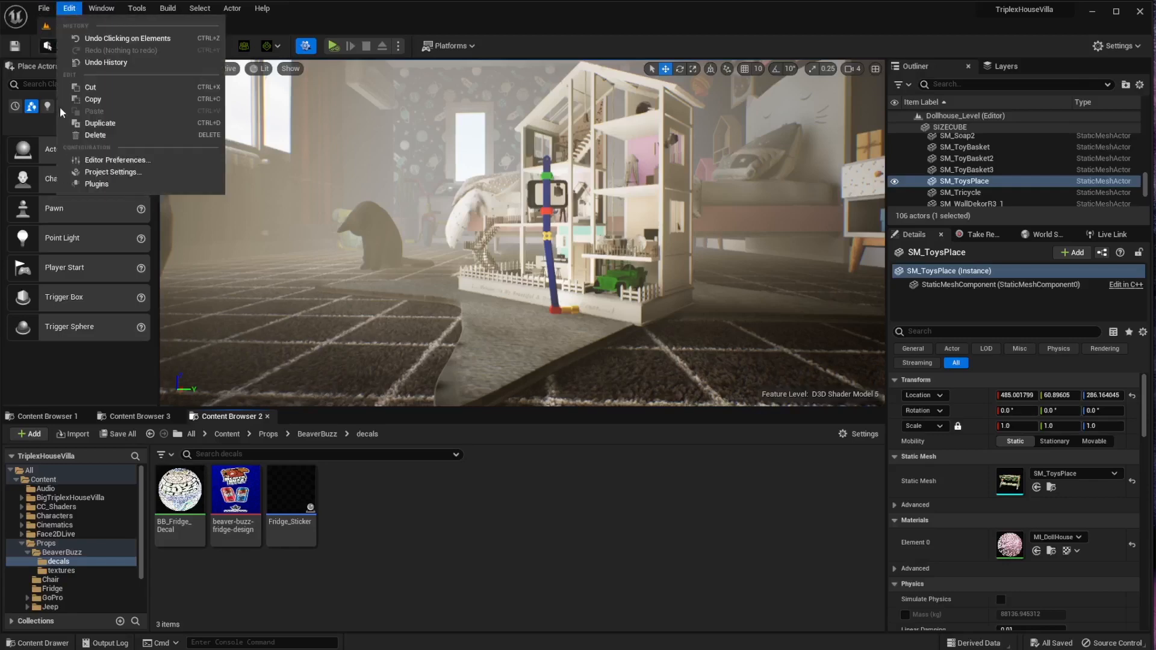
pyautogui.click(103, 173)
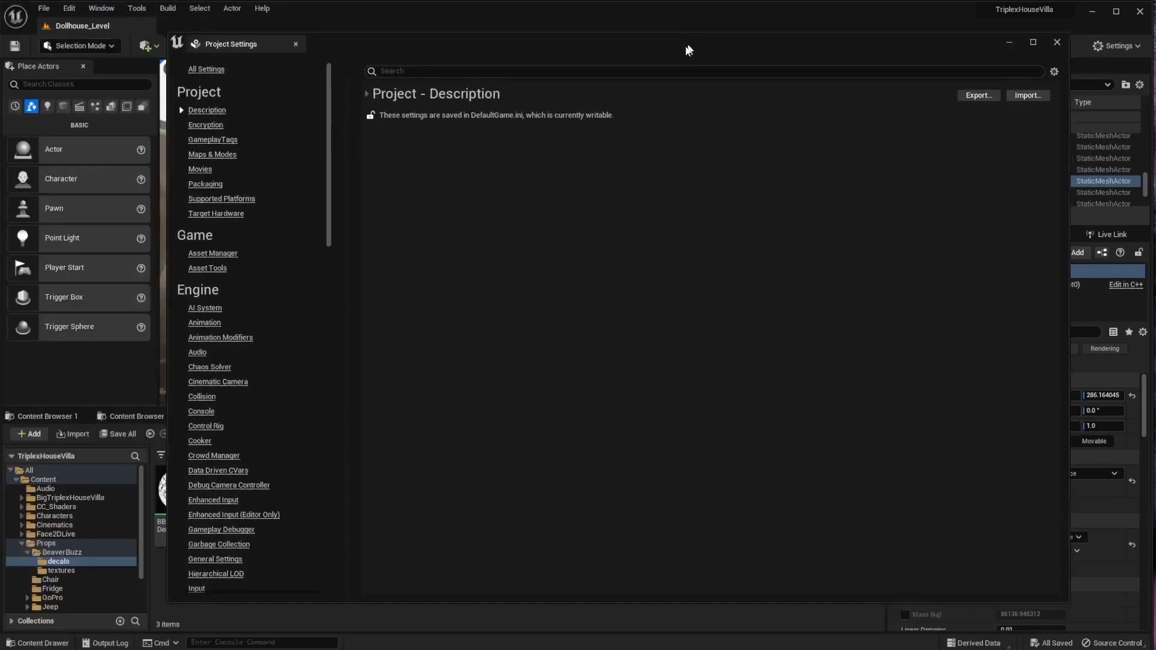
pyautogui.scroll(-10, 205, 361)
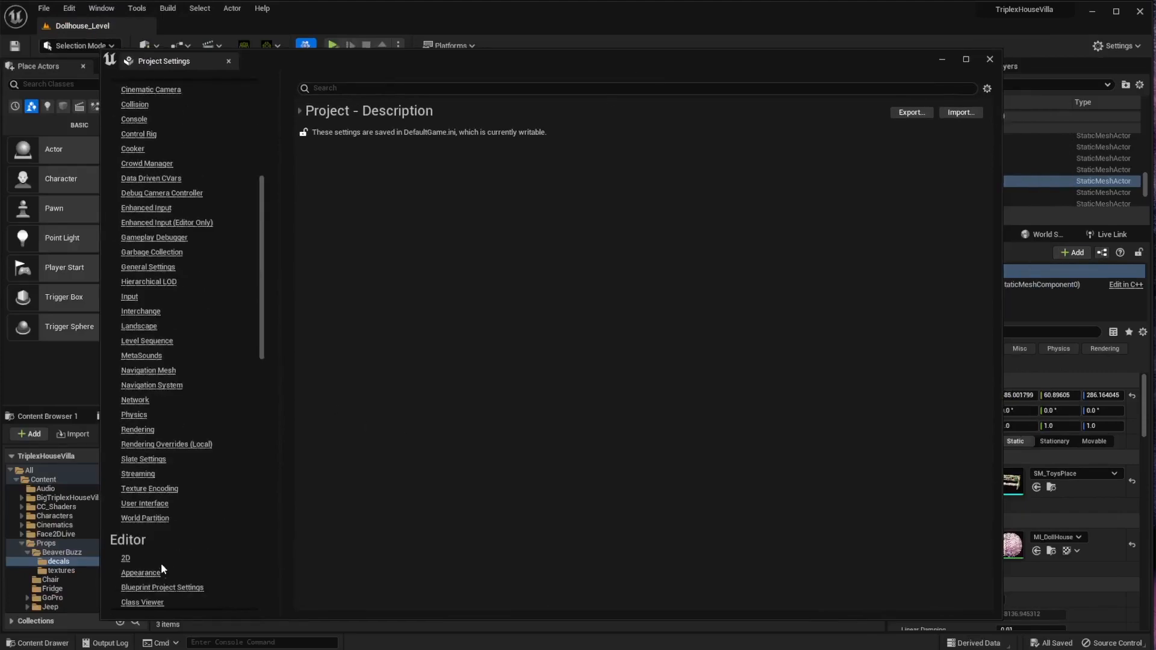
pyautogui.click(137, 429)
pyautogui.scroll(-5, 543, 283)
pyautogui.scroll(-10, 543, 288)
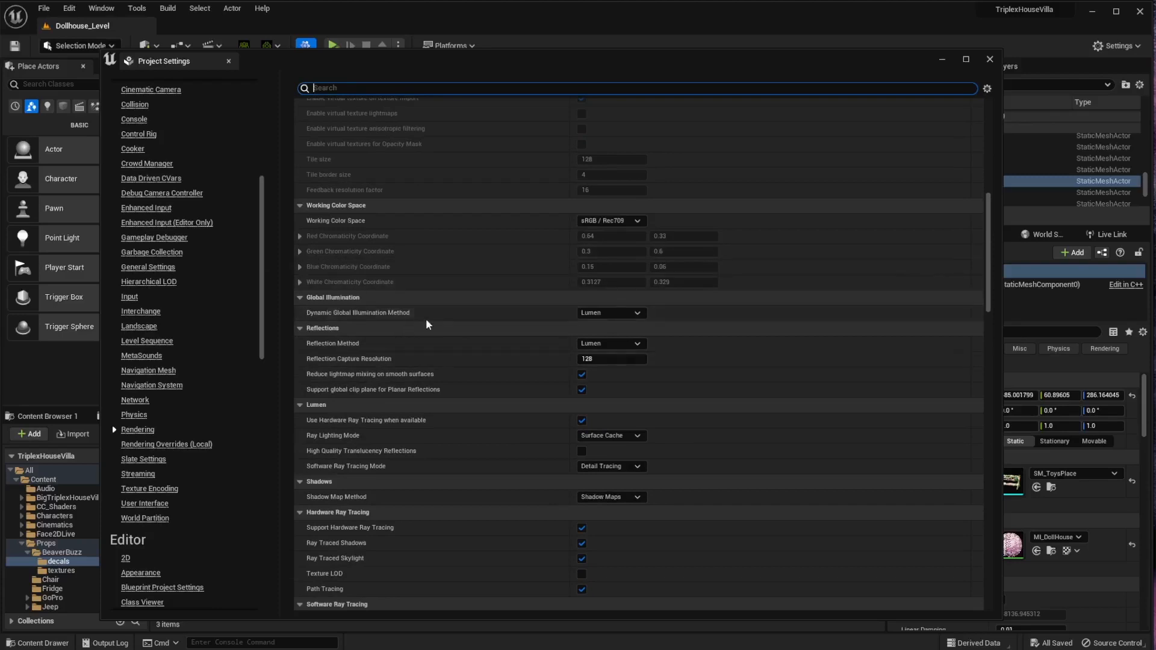
pyautogui.scroll(-3, 424, 319)
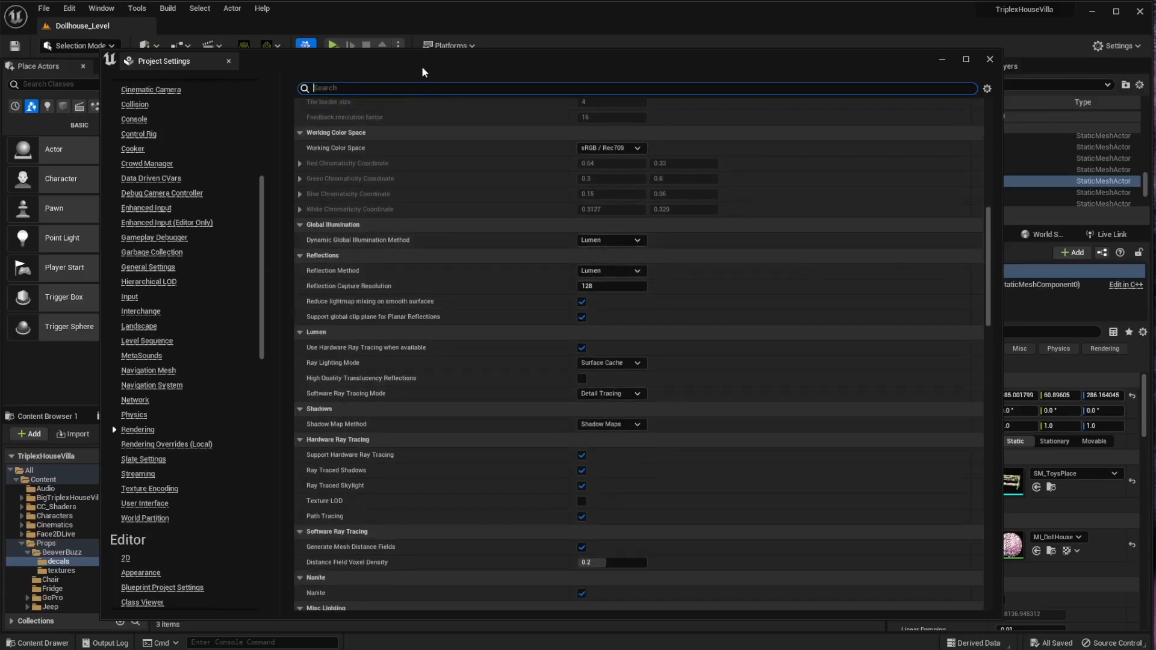
# Step: Check the available Ray Lighting Mode options for Lumen without changing the selection
pyautogui.moveTo(423, 67); pyautogui.dragTo(400, 52)
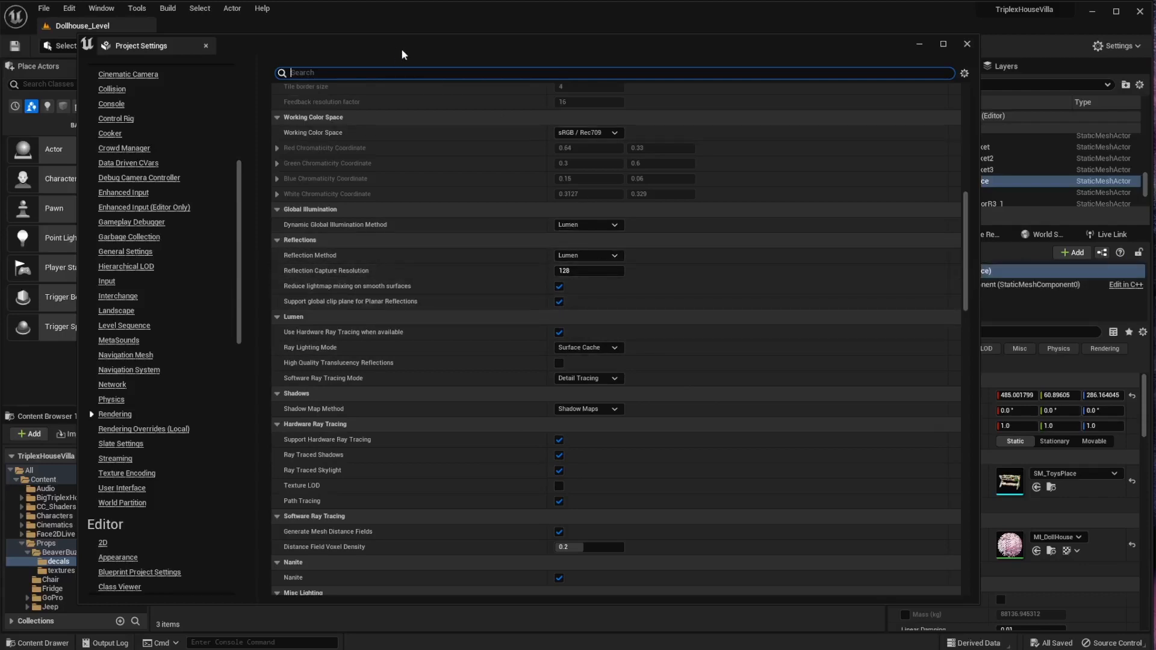
pyautogui.moveTo(402, 54); pyautogui.dragTo(390, 51)
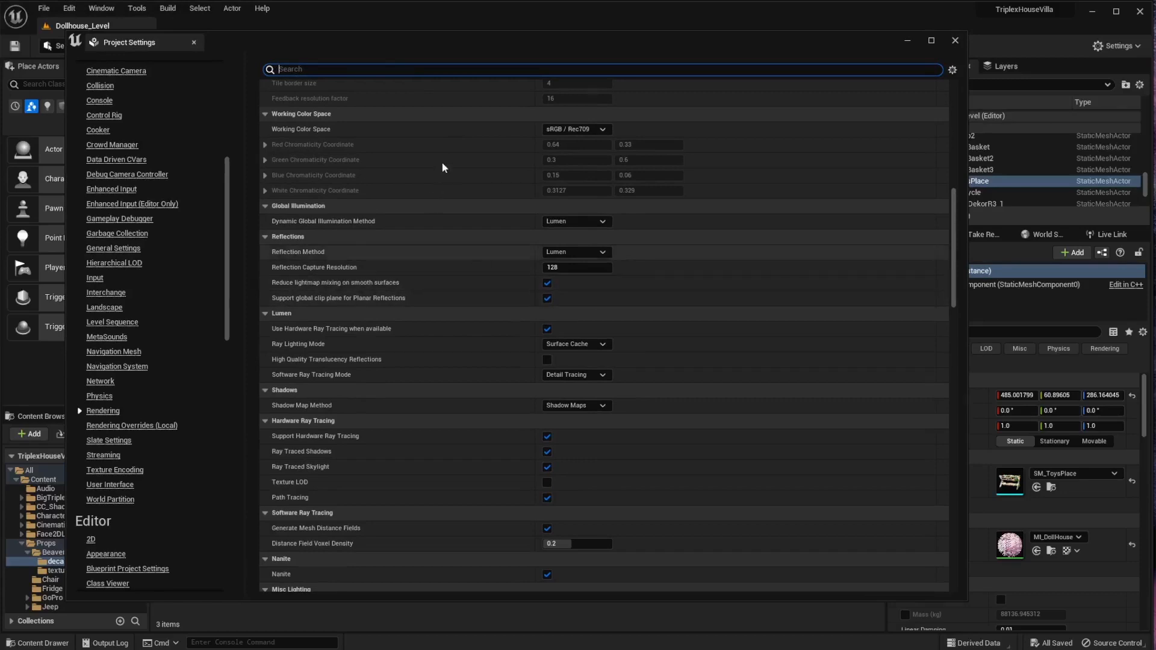
pyautogui.moveTo(503, 43); pyautogui.dragTo(495, 52)
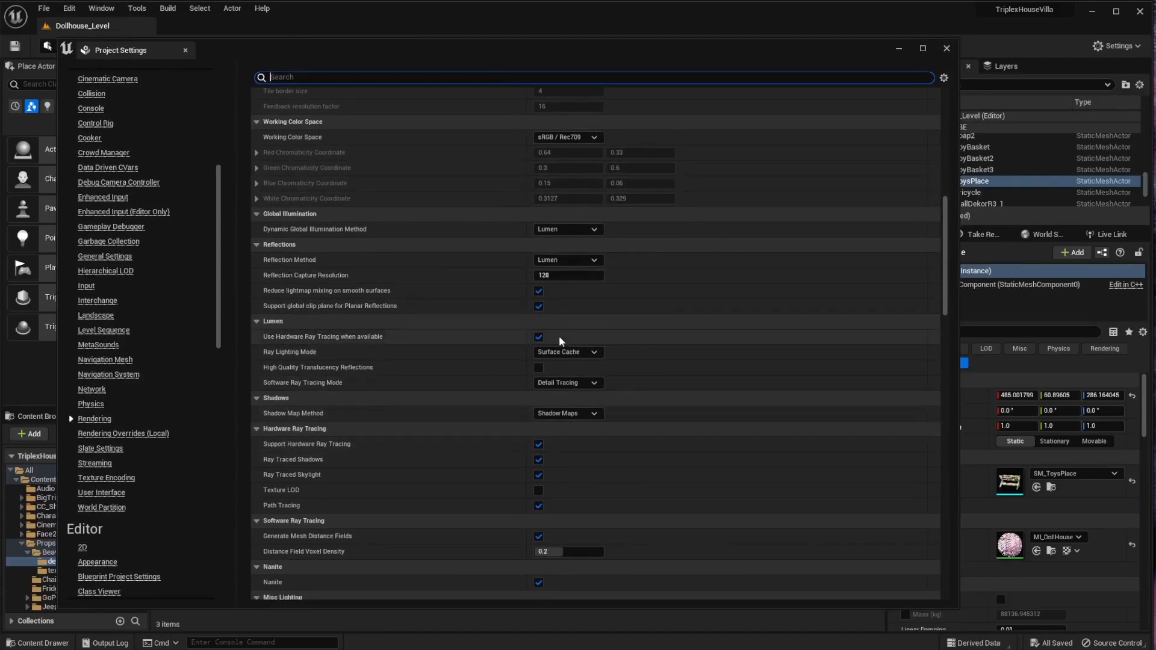
pyautogui.moveTo(506, 64); pyautogui.dragTo(506, 70)
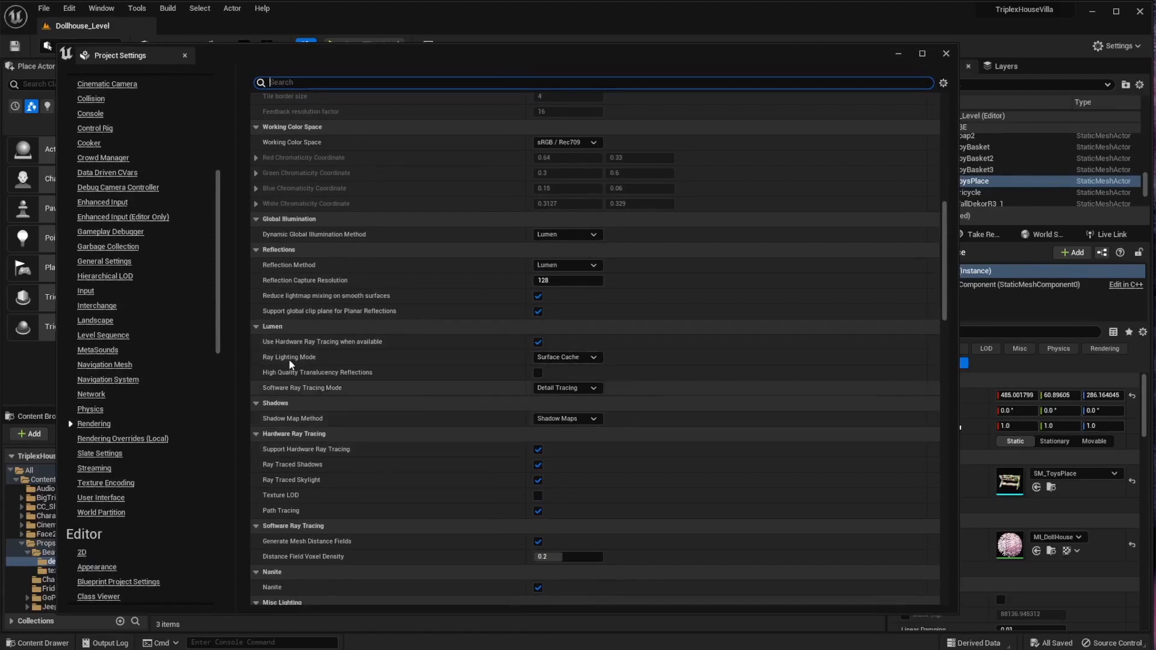
pyautogui.moveTo(290, 364)
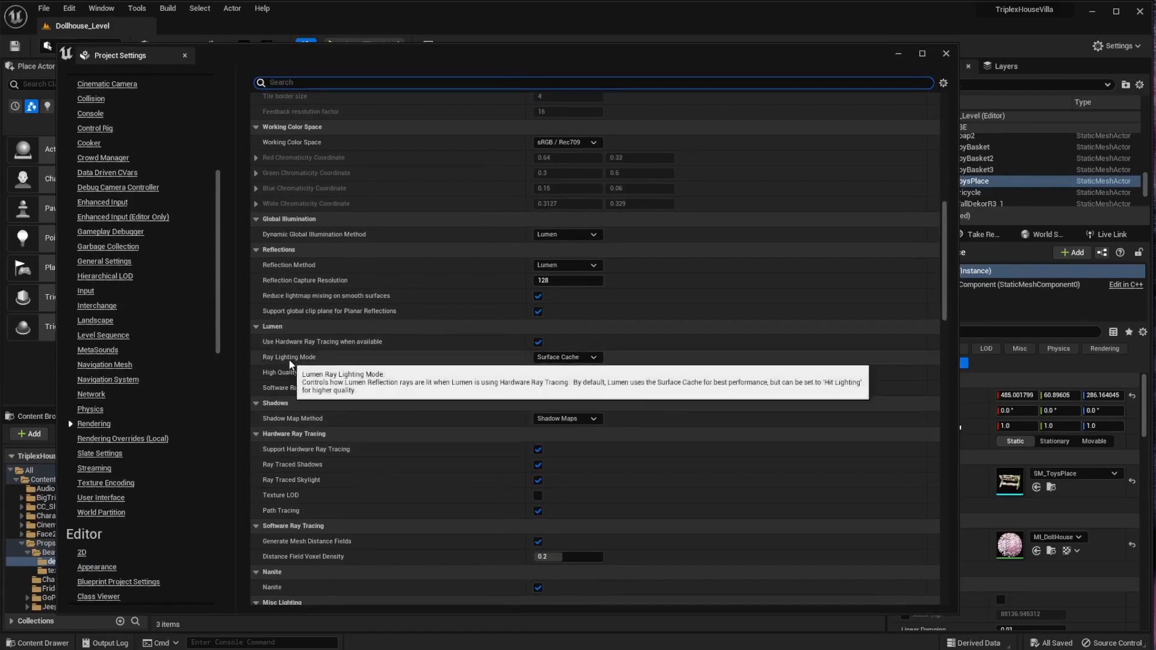
pyautogui.click(575, 358)
pyautogui.click(508, 364)
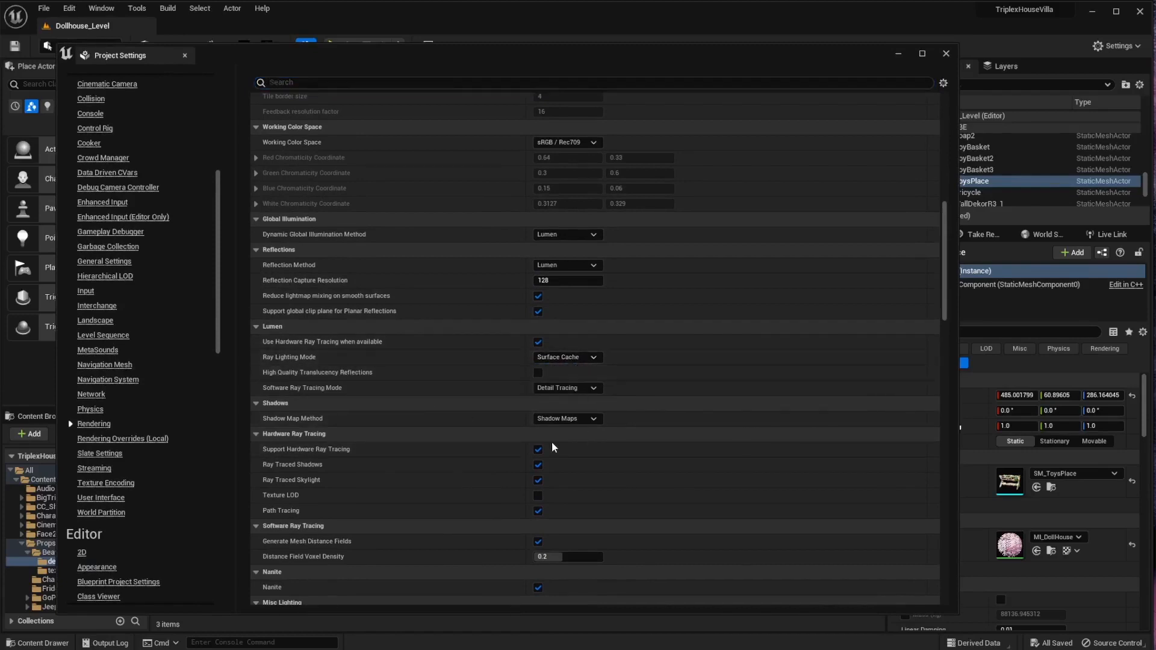
pyautogui.moveTo(438, 59); pyautogui.dragTo(445, 64)
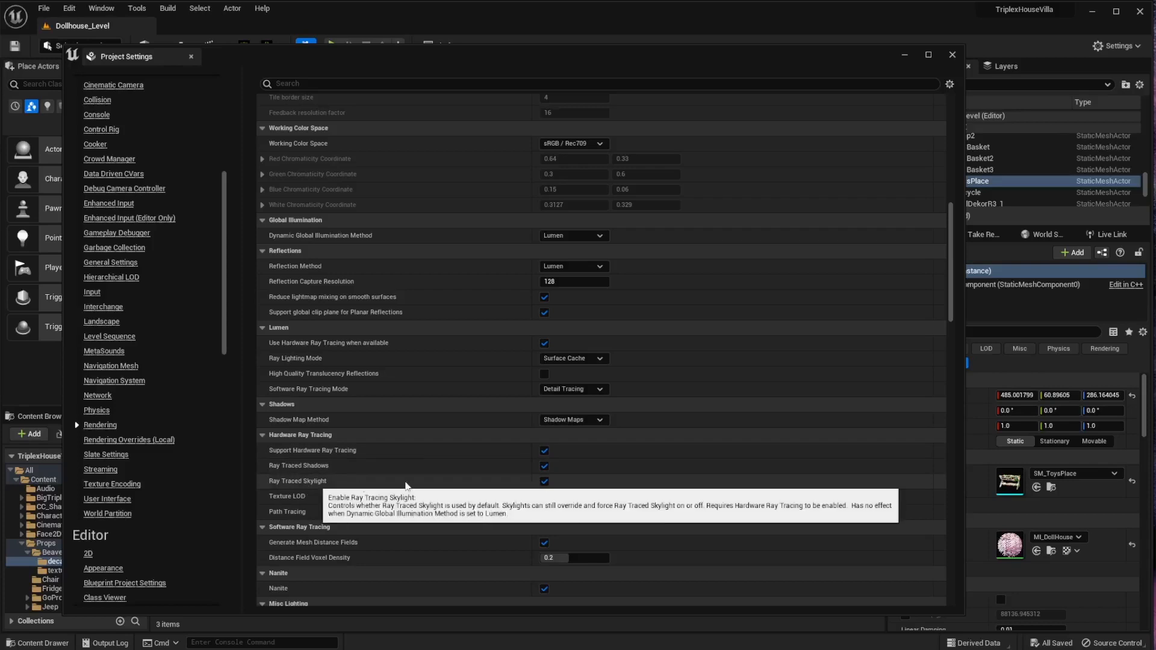
# Step: Examine the Hardware Ray Tracing, Path Tracing, Software Ray Tracing, Nanite and Misc Lighting options in the Rendering settings
pyautogui.scroll(-1, 682, 472)
pyautogui.scroll(-6, 497, 491)
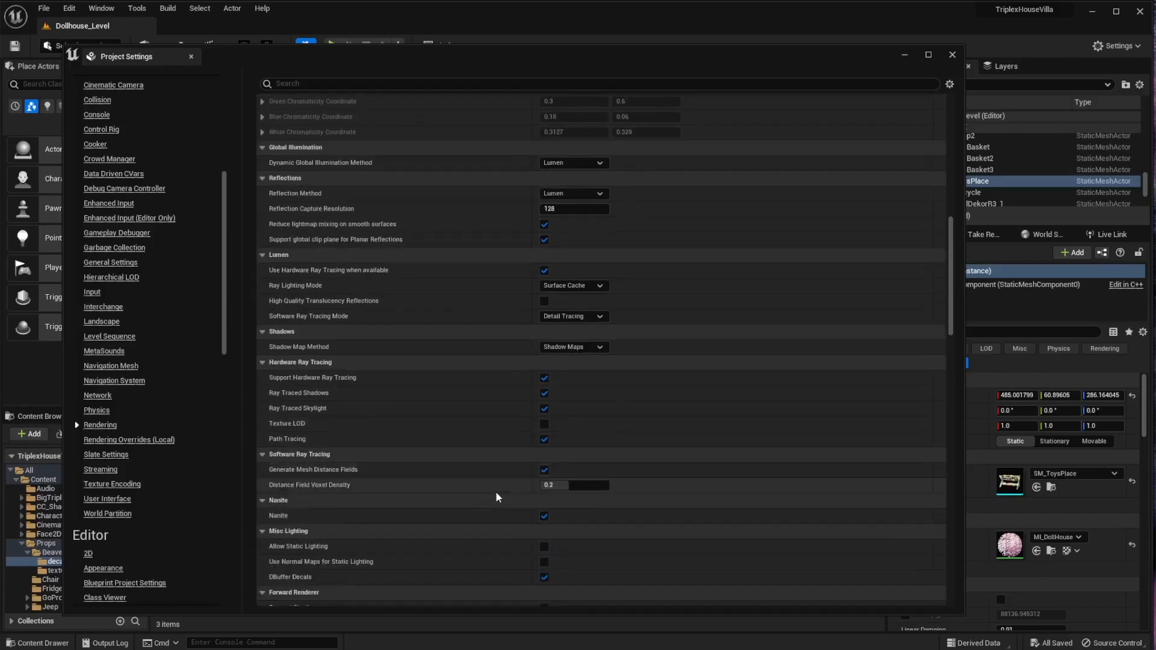
pyautogui.scroll(-1, 497, 491)
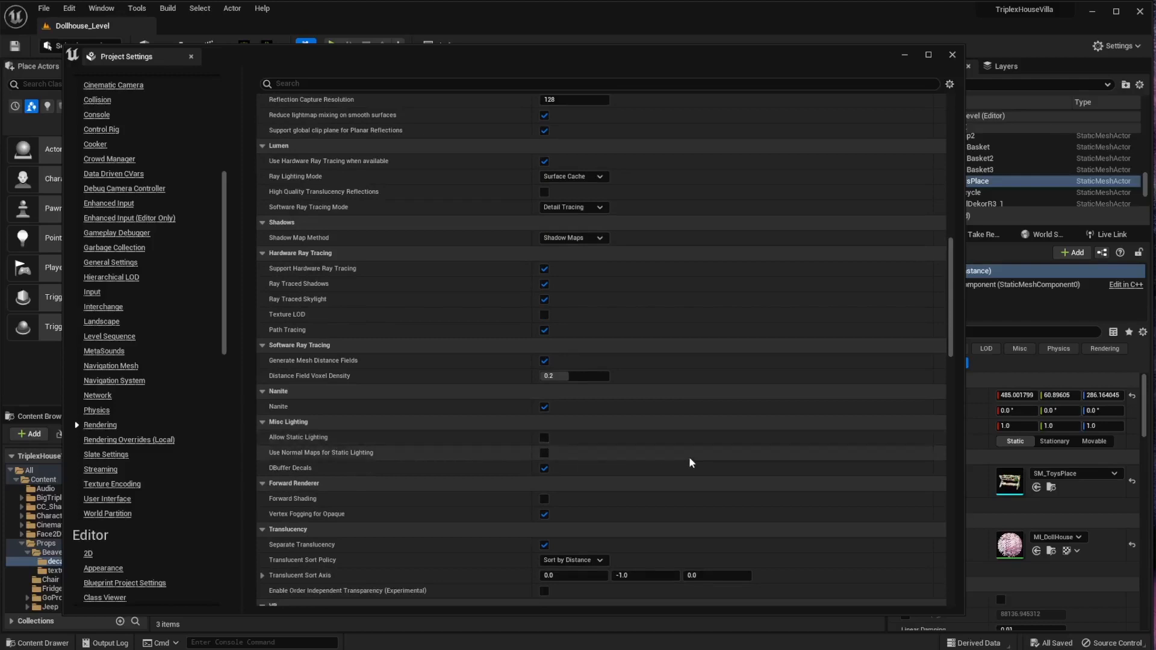
pyautogui.scroll(8, 689, 457)
pyautogui.scroll(8, 691, 462)
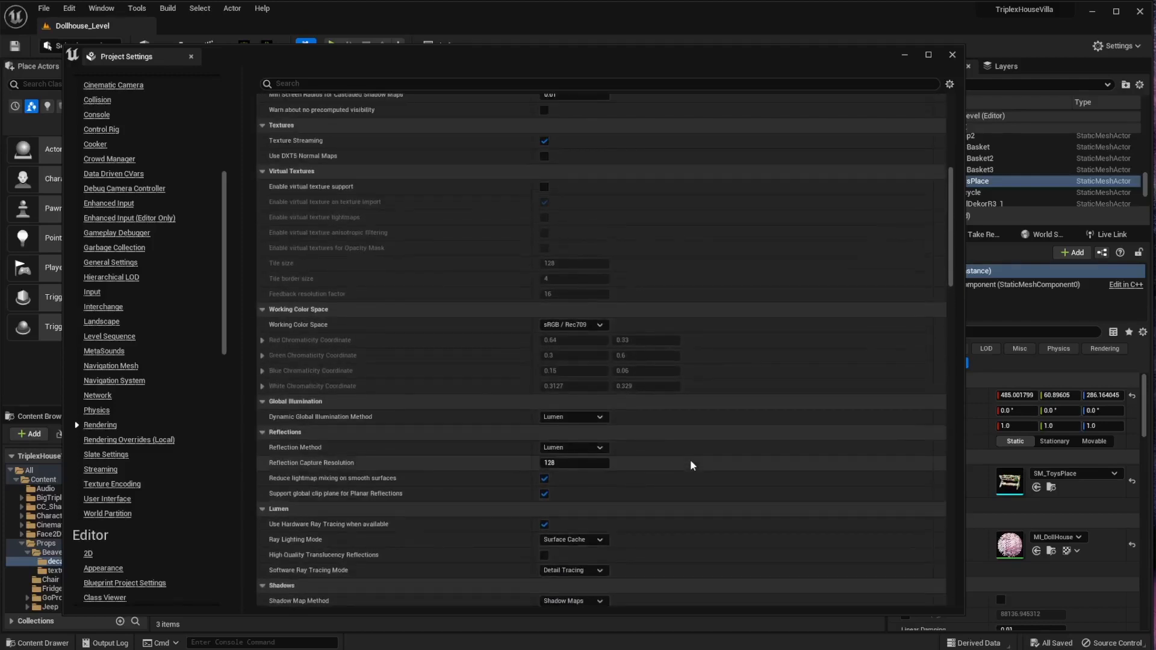
pyautogui.scroll(3, 692, 465)
pyautogui.scroll(-5, 690, 461)
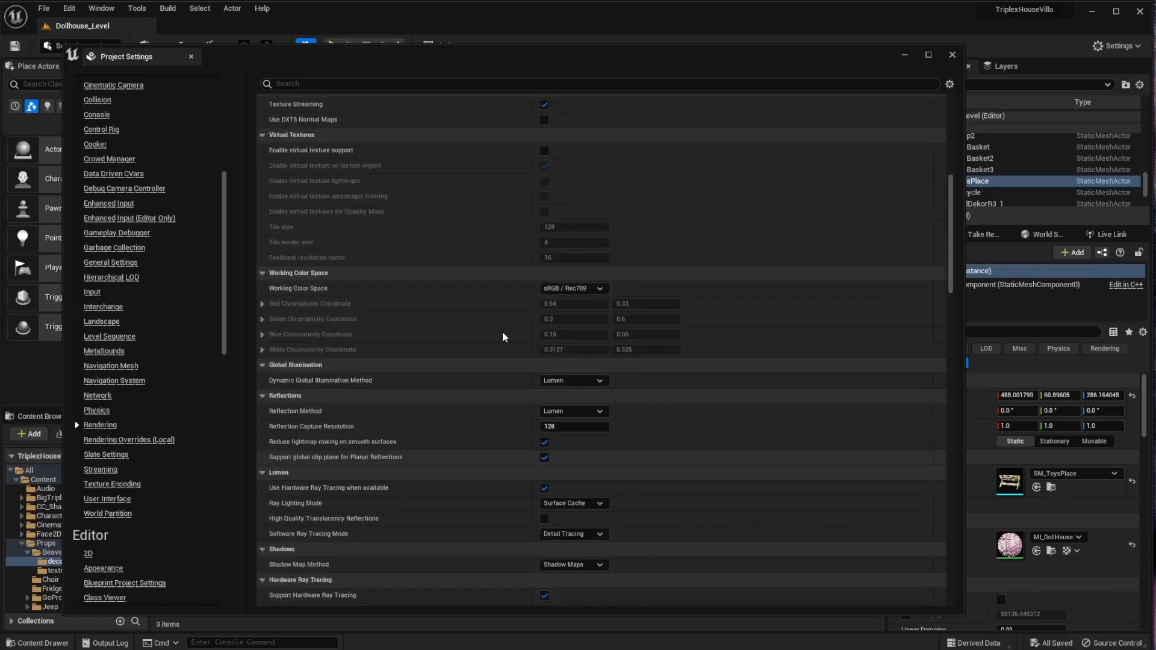
pyautogui.scroll(-7, 448, 443)
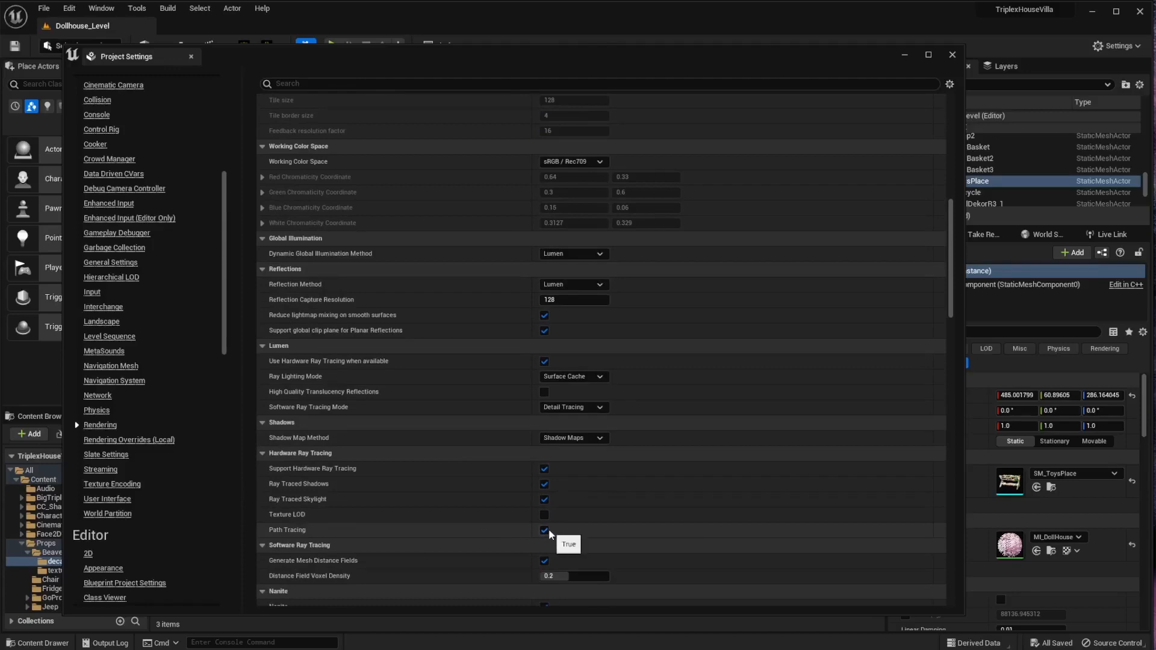
pyautogui.moveTo(354, 60); pyautogui.dragTo(348, 55)
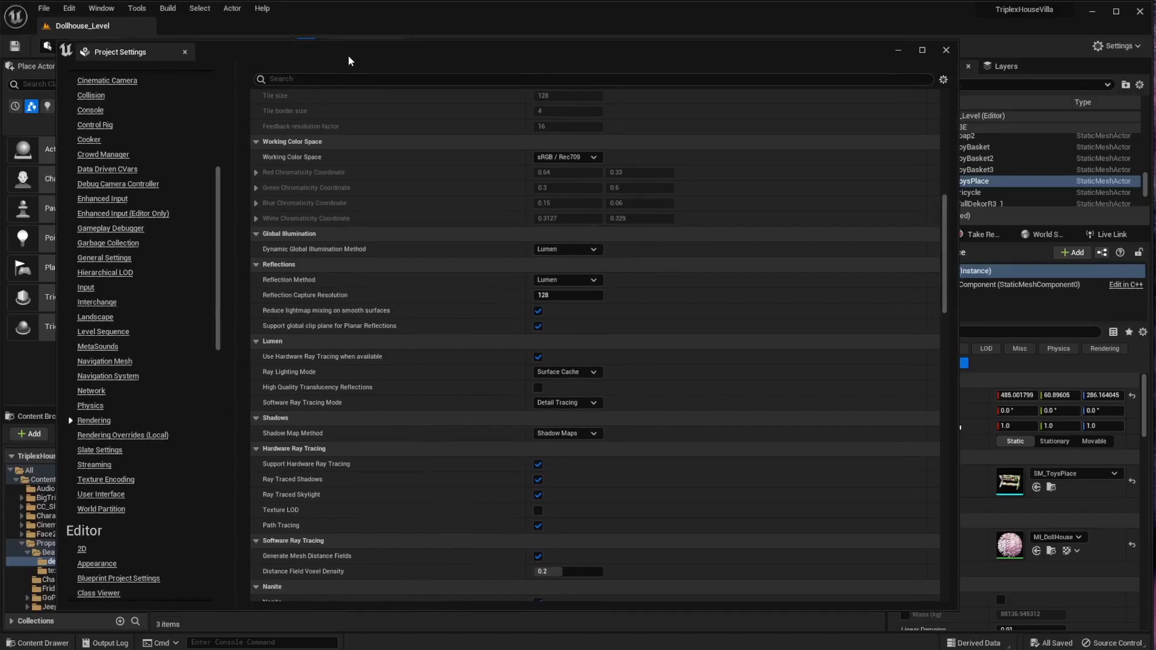
pyautogui.moveTo(348, 61); pyautogui.dragTo(359, 60)
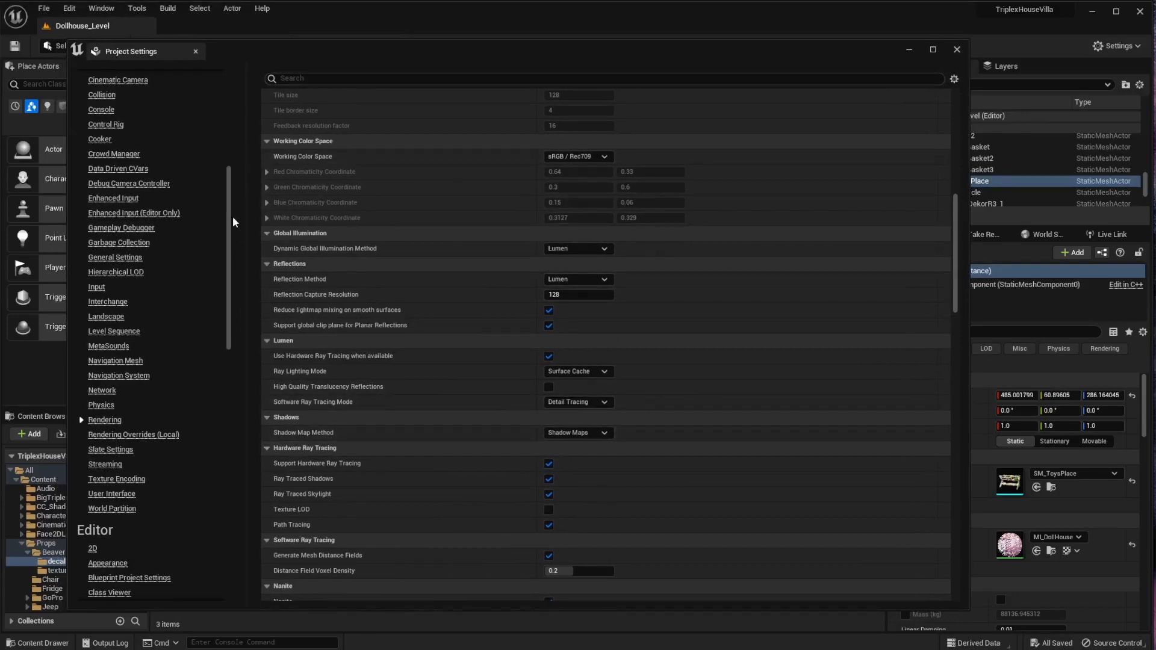
# Step: Review the Windows platform's targeted shader formats and Default RHI, and close the Project Settings
pyautogui.moveTo(234, 222); pyautogui.dragTo(235, 376)
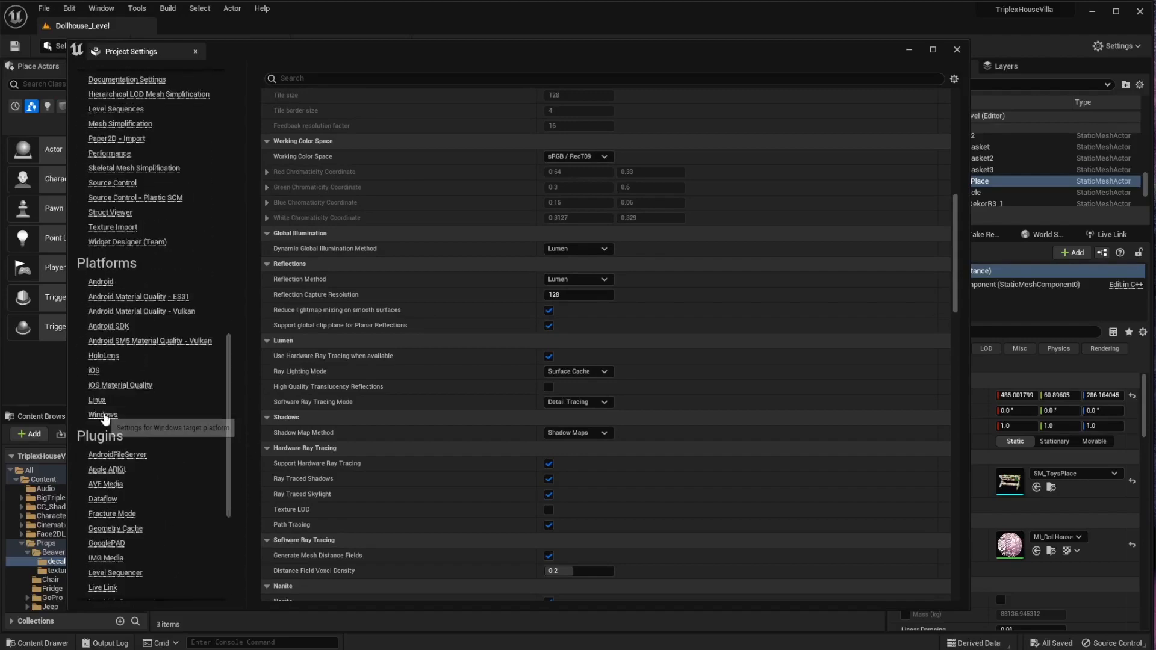
pyautogui.click(103, 415)
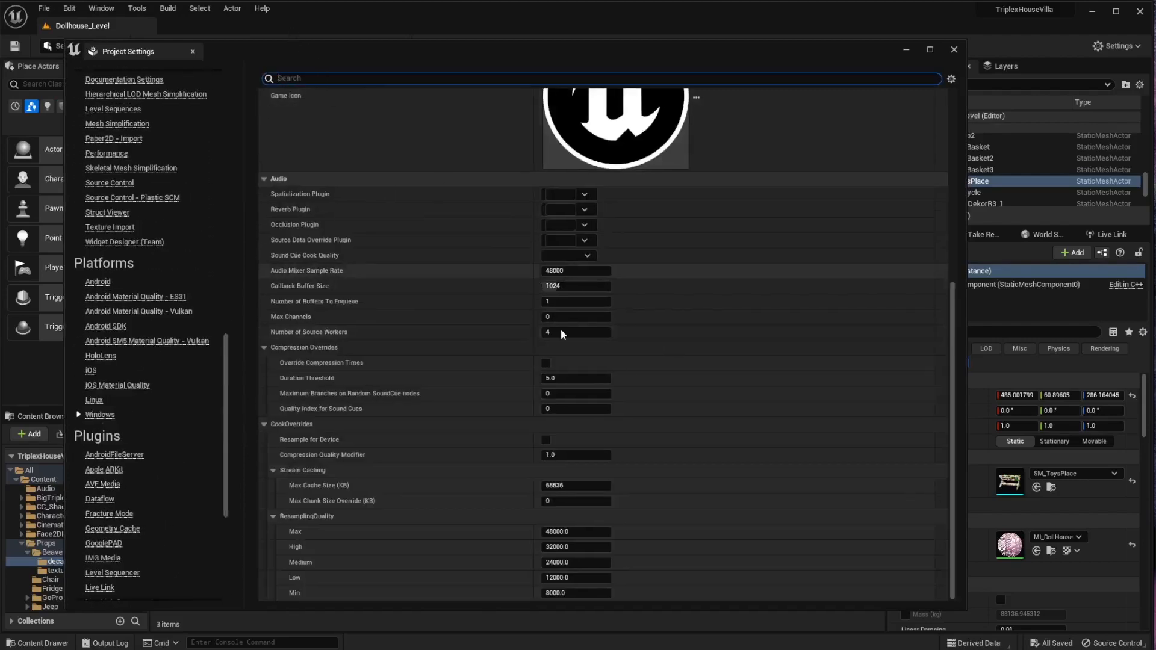
pyautogui.scroll(10, 480, 273)
pyautogui.scroll(1, 470, 184)
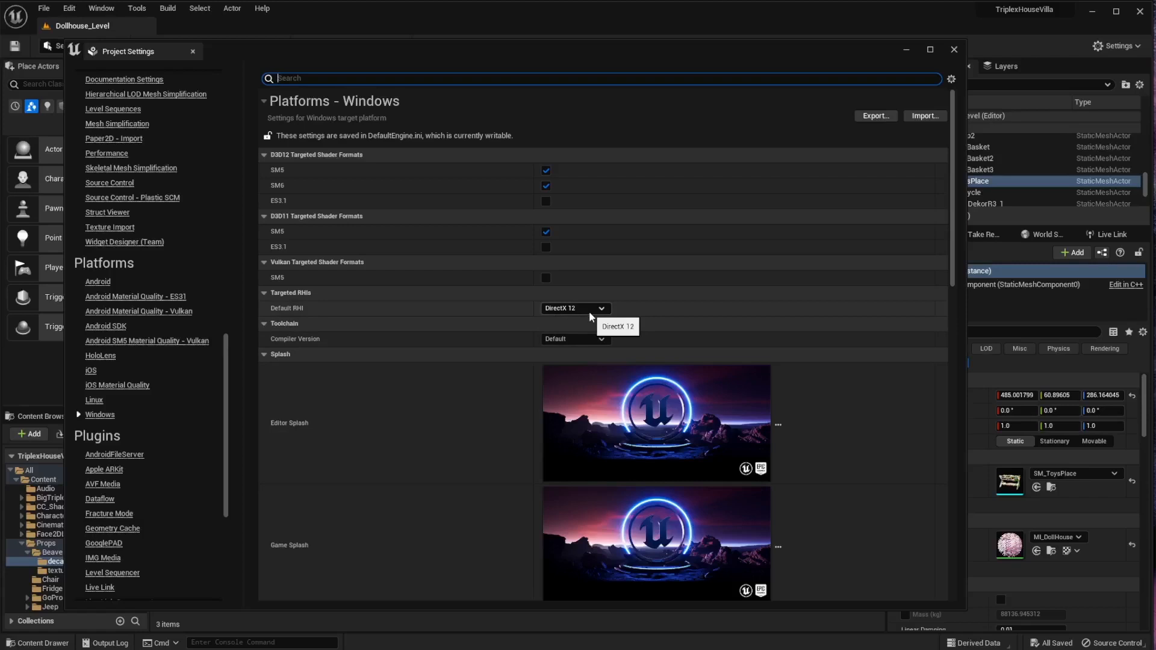
pyautogui.moveTo(336, 49); pyautogui.dragTo(345, 45)
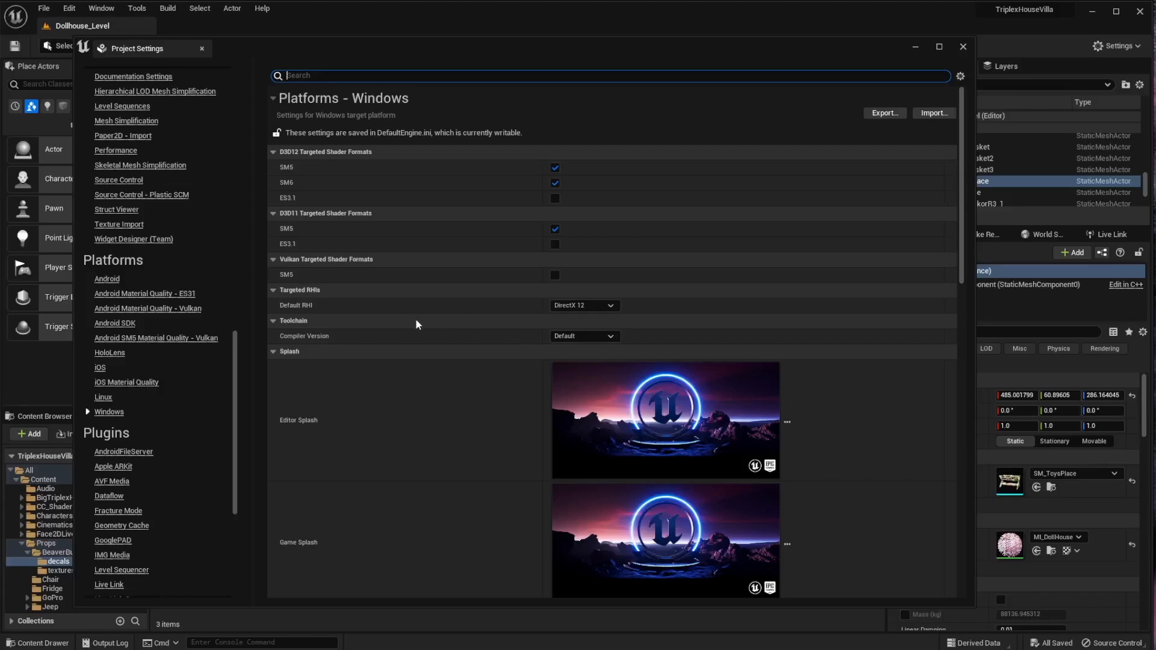
pyautogui.moveTo(325, 57); pyautogui.dragTo(320, 52)
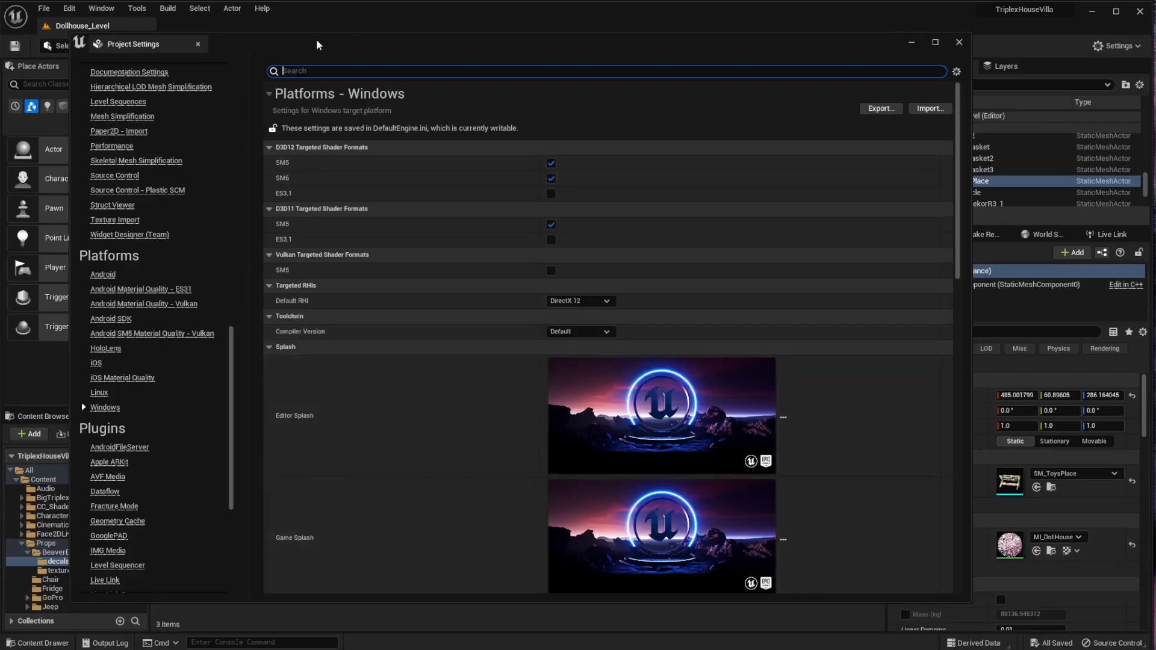
pyautogui.moveTo(317, 45); pyautogui.dragTo(323, 44)
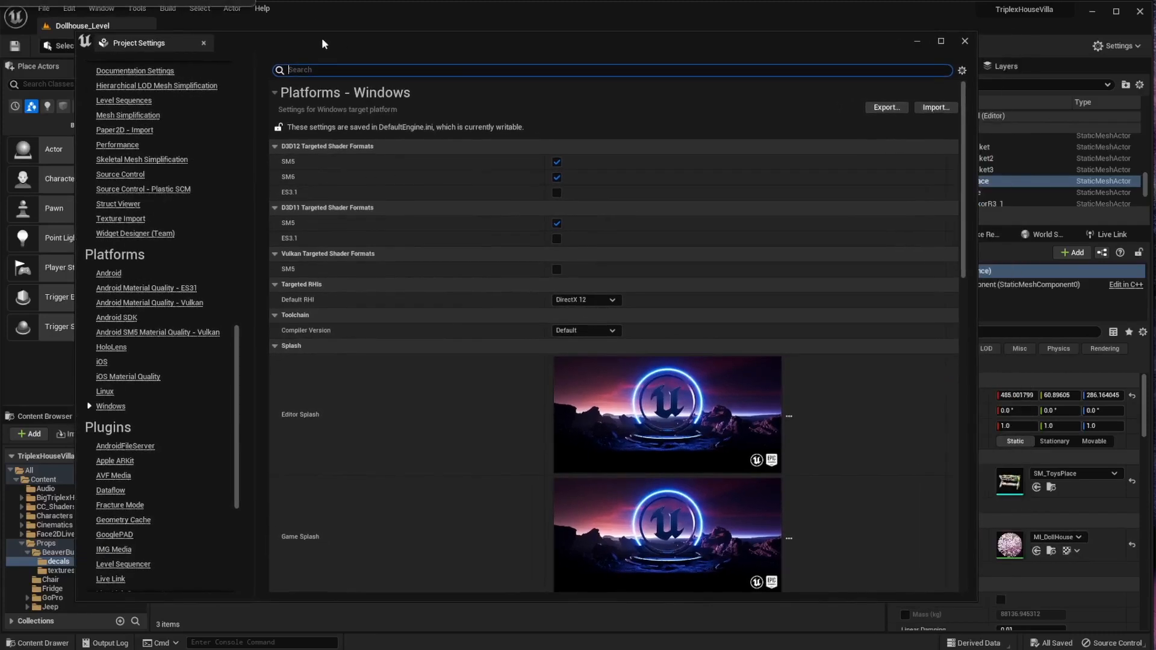
pyautogui.click(964, 42)
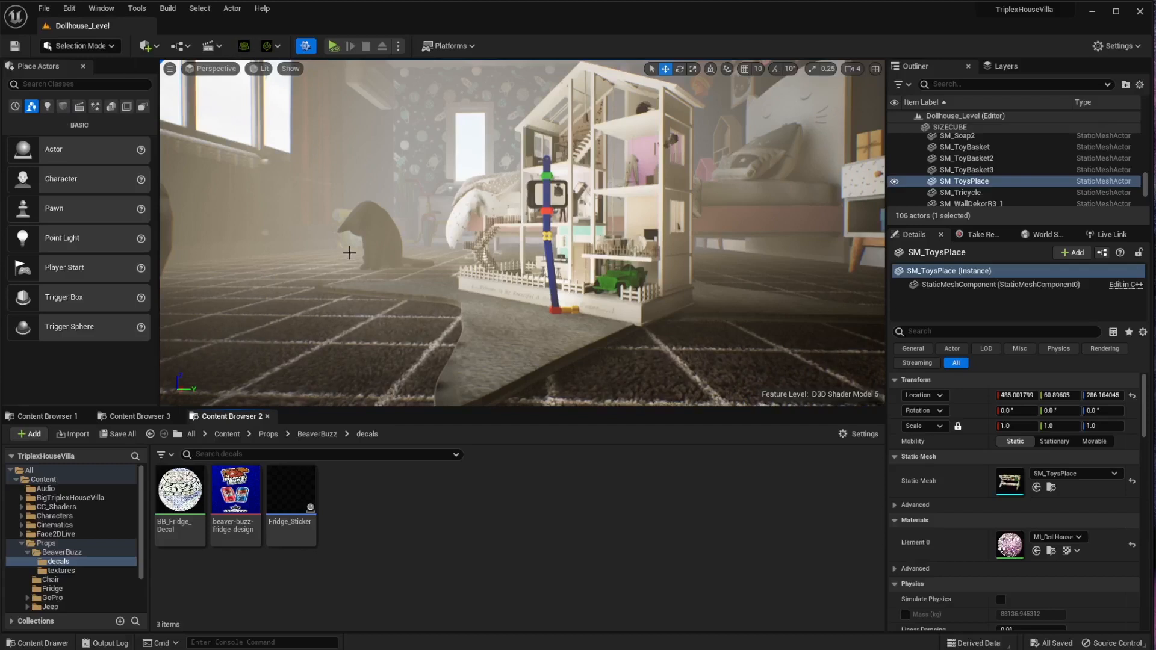
# Step: Select the carpet under the dollhouse and check which shader model is set as the Preview Rendering Level
pyautogui.click(362, 284)
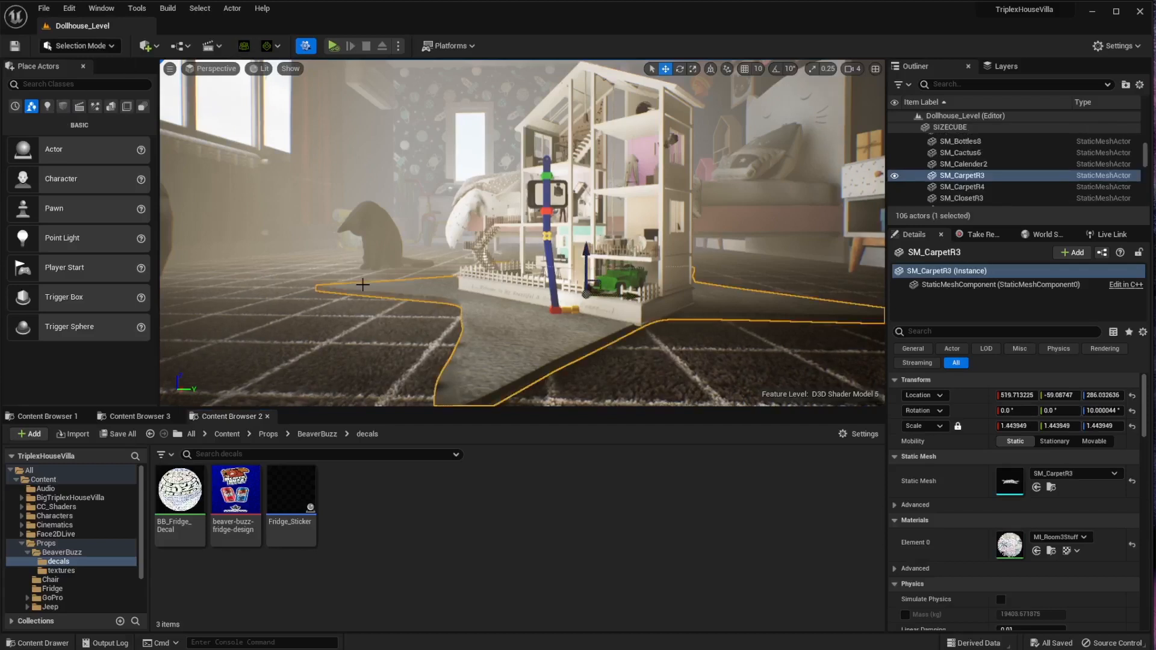
pyautogui.moveTo(526, 284); pyautogui.dragTo(526, 269, button='right')
pyautogui.click(1119, 47)
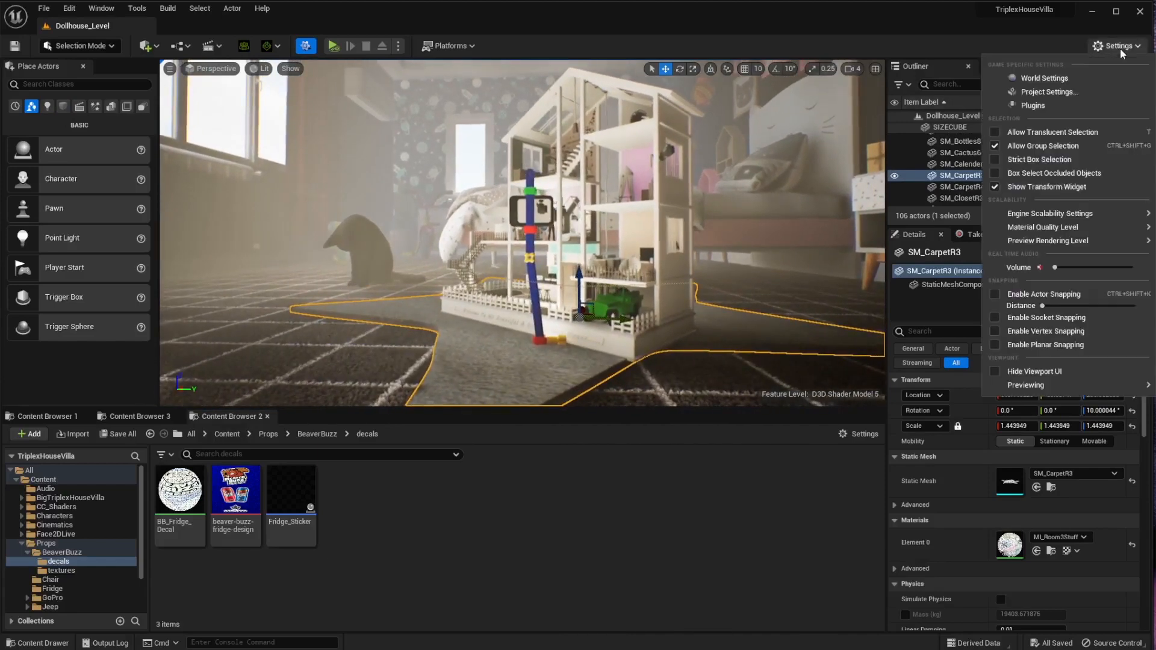
pyautogui.moveTo(1063, 243)
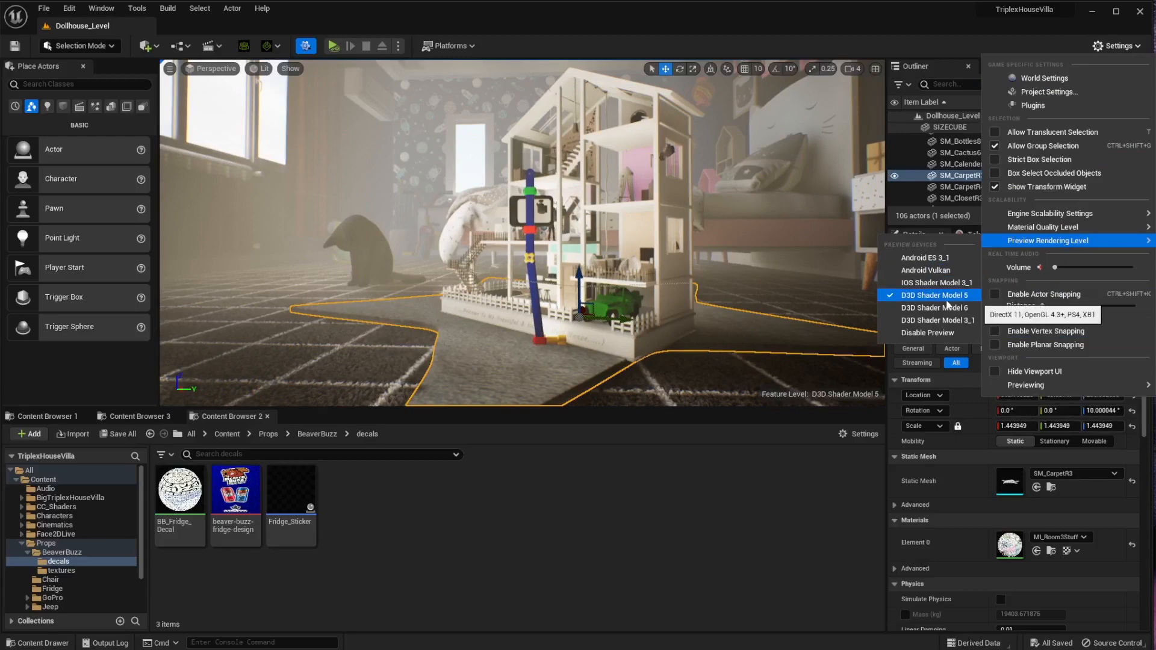
pyautogui.click(512, 515)
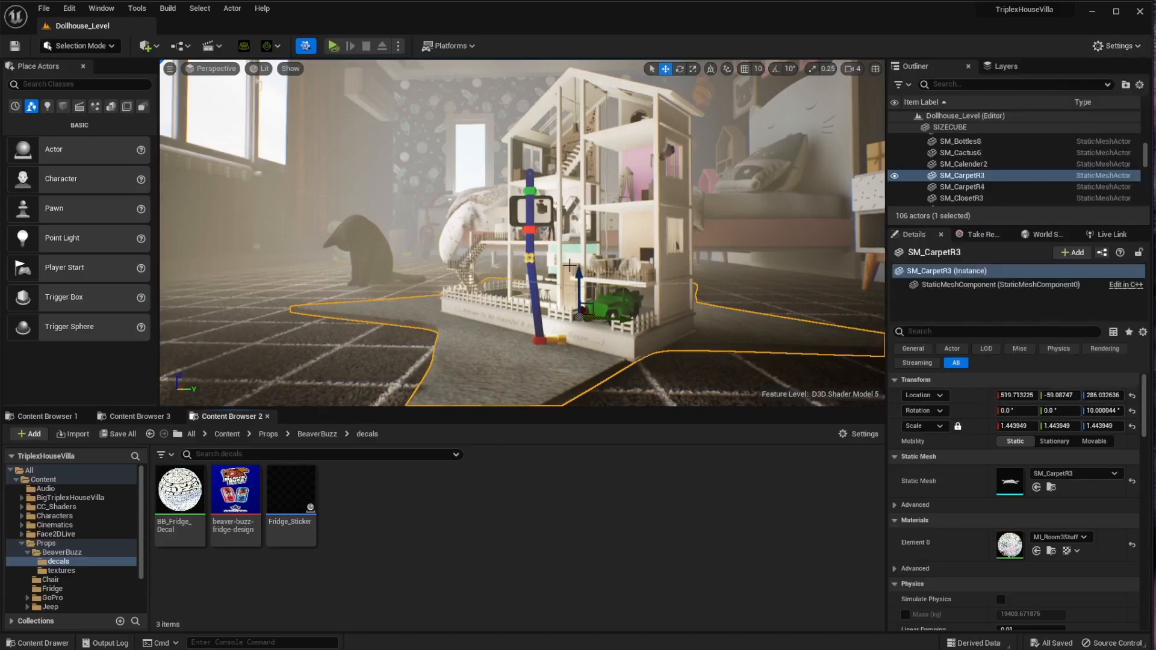
# Step: Select the BP_Fridge drinks fridge beside the director's chair in the dollhouse level
pyautogui.scroll(2, 569, 266)
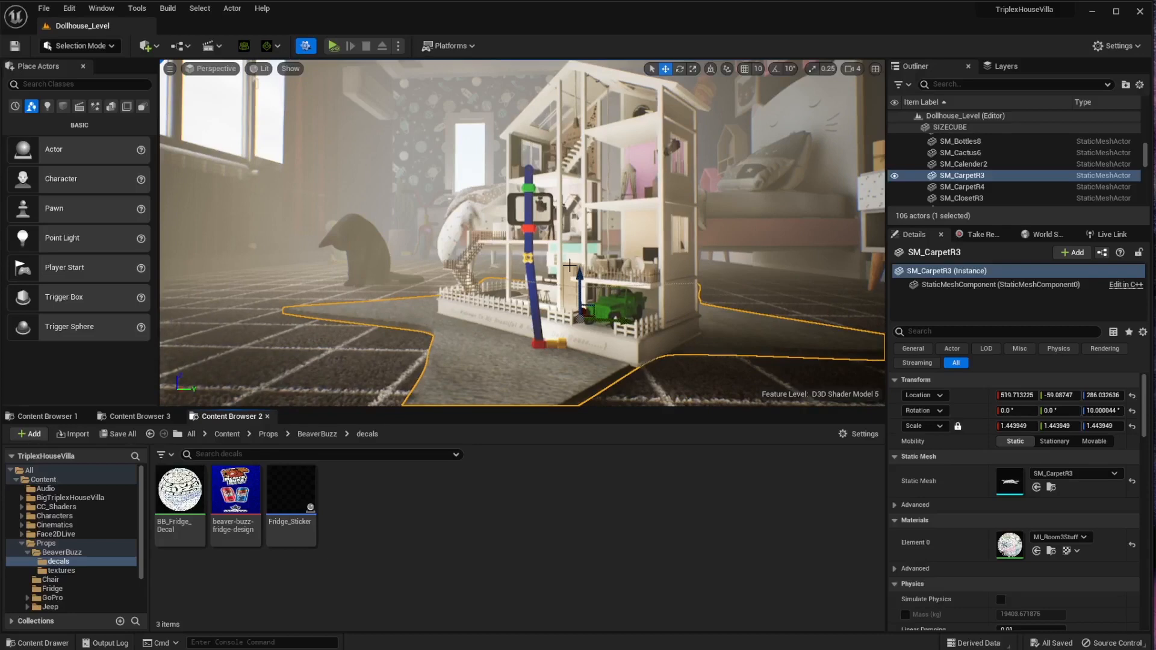
pyautogui.scroll(3, 570, 265)
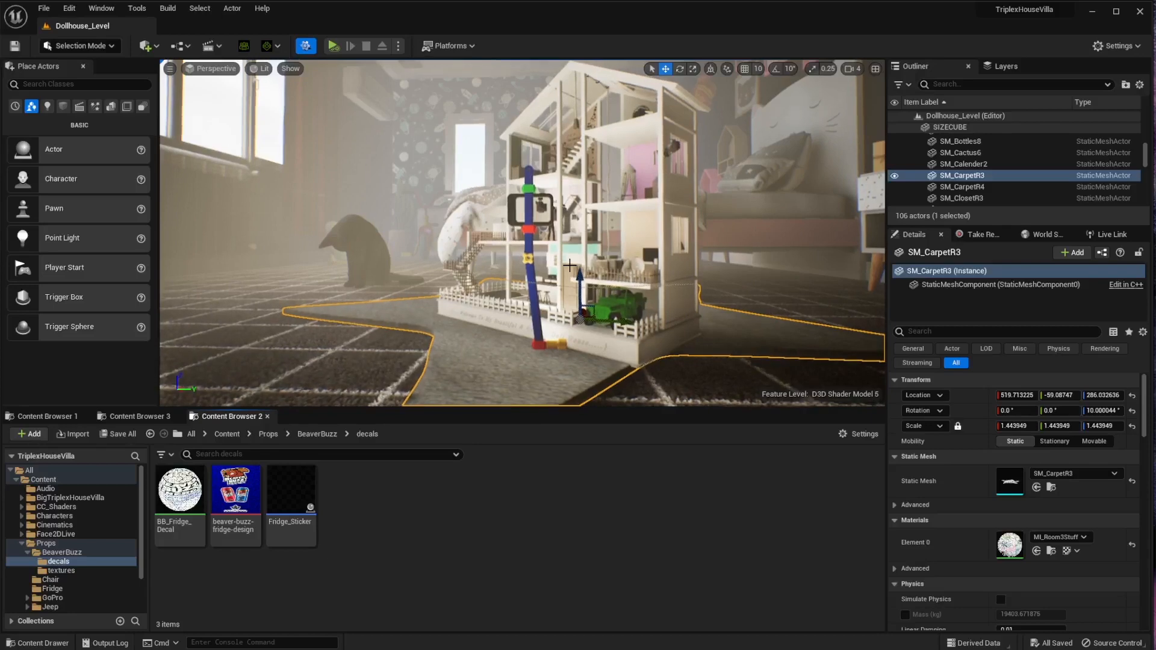
pyautogui.scroll(10, 570, 266)
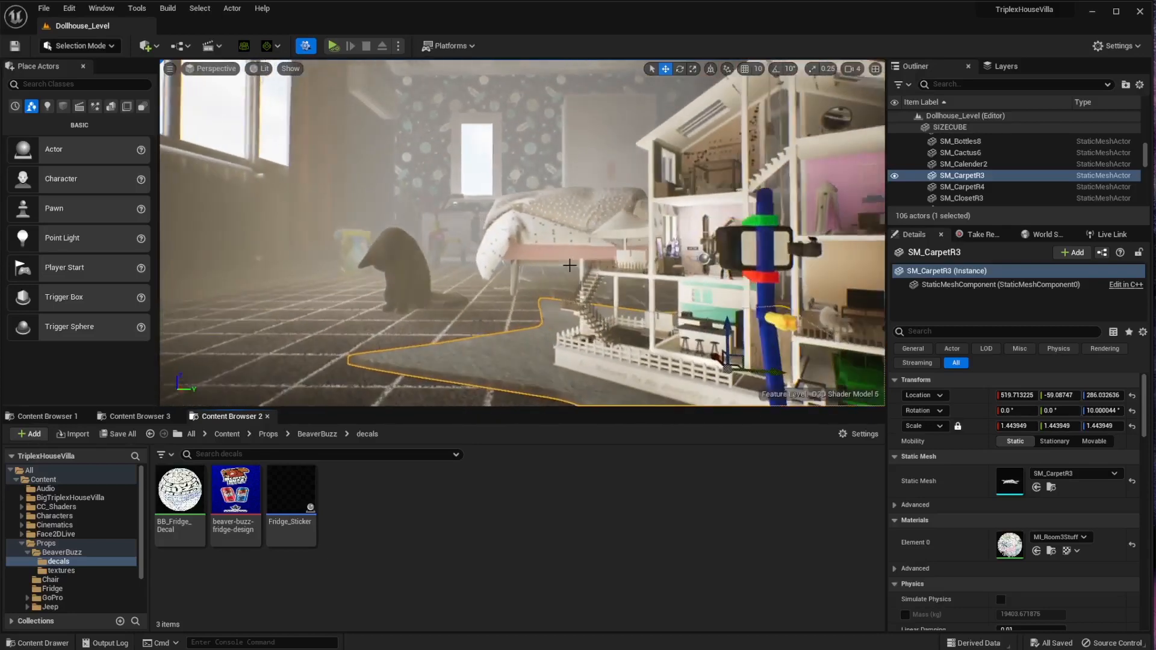
pyautogui.press('d')
pyautogui.moveTo(569, 266); pyautogui.dragTo(570, 265, button='right')
pyautogui.press('w')
pyautogui.moveTo(570, 265); pyautogui.dragTo(546, 262, button='right')
pyautogui.click(546, 262)
pyautogui.click(519, 269)
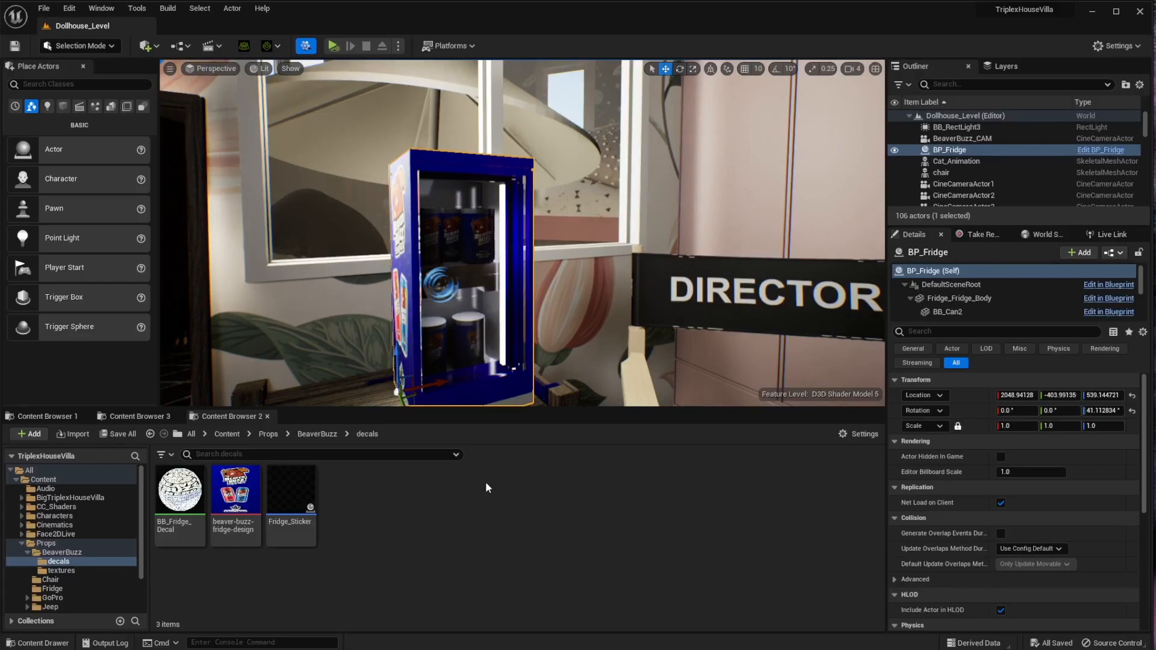
# Step: Examine the Beaver Buzz cans inside the fridge up close in the dollhouse level
pyautogui.press('w')
pyautogui.moveTo(486, 352); pyautogui.dragTo(486, 353, button='right')
pyautogui.press('w')
pyautogui.press('s')
pyautogui.press('e')
pyautogui.press('w')
pyautogui.press('s')
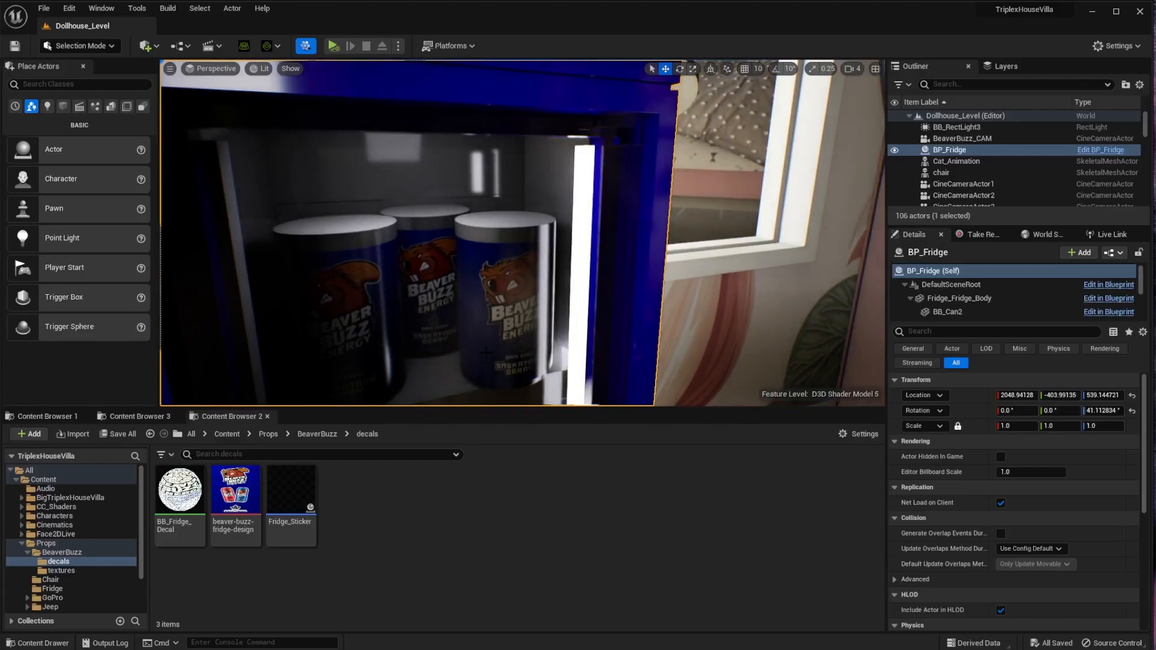
pyautogui.press('s')
# Step: Select the Fridge_Sticker on the fridge's side, move it away from the body, and undo the move
pyautogui.moveTo(486, 352); pyautogui.dragTo(486, 352, button='right')
pyautogui.press('a')
pyautogui.moveTo(495, 237); pyautogui.dragTo(495, 236, button='right')
pyautogui.click(495, 236)
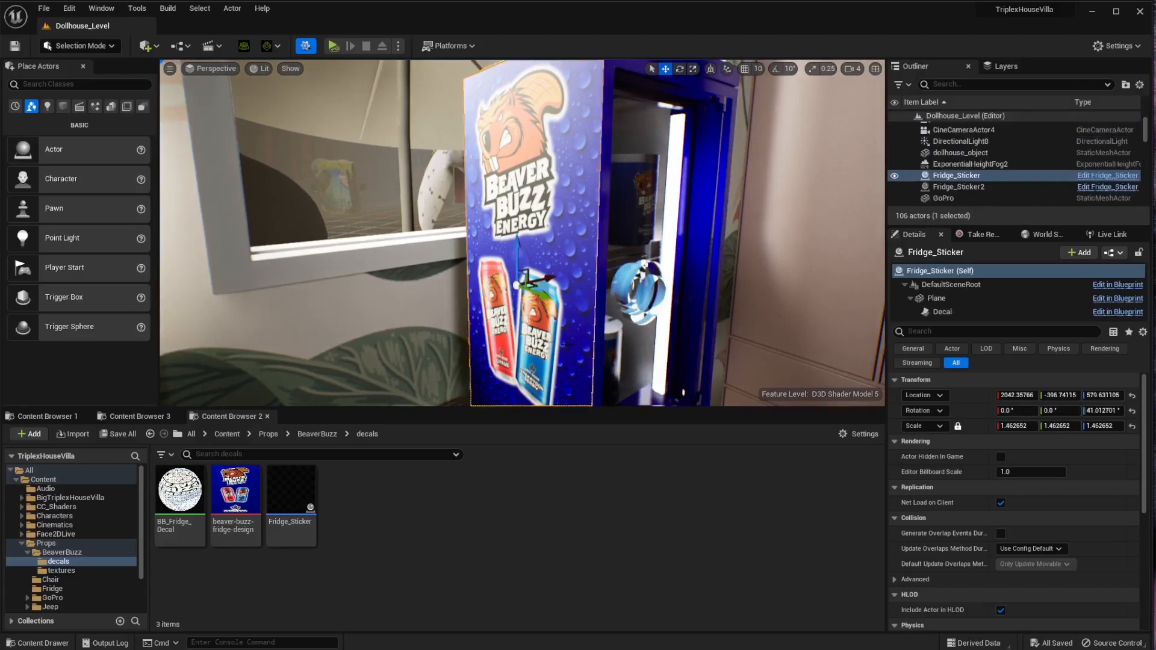
pyautogui.press('d')
pyautogui.moveTo(536, 304); pyautogui.dragTo(536, 304, button='right')
pyautogui.press('s')
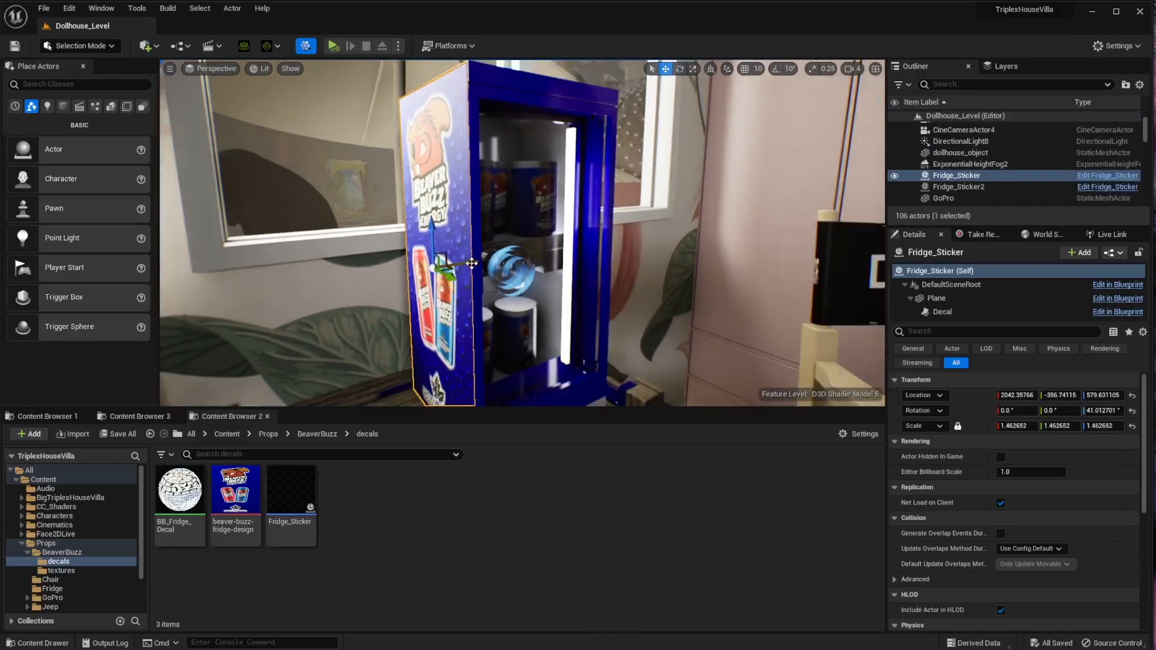
pyautogui.moveTo(460, 266); pyautogui.dragTo(386, 287)
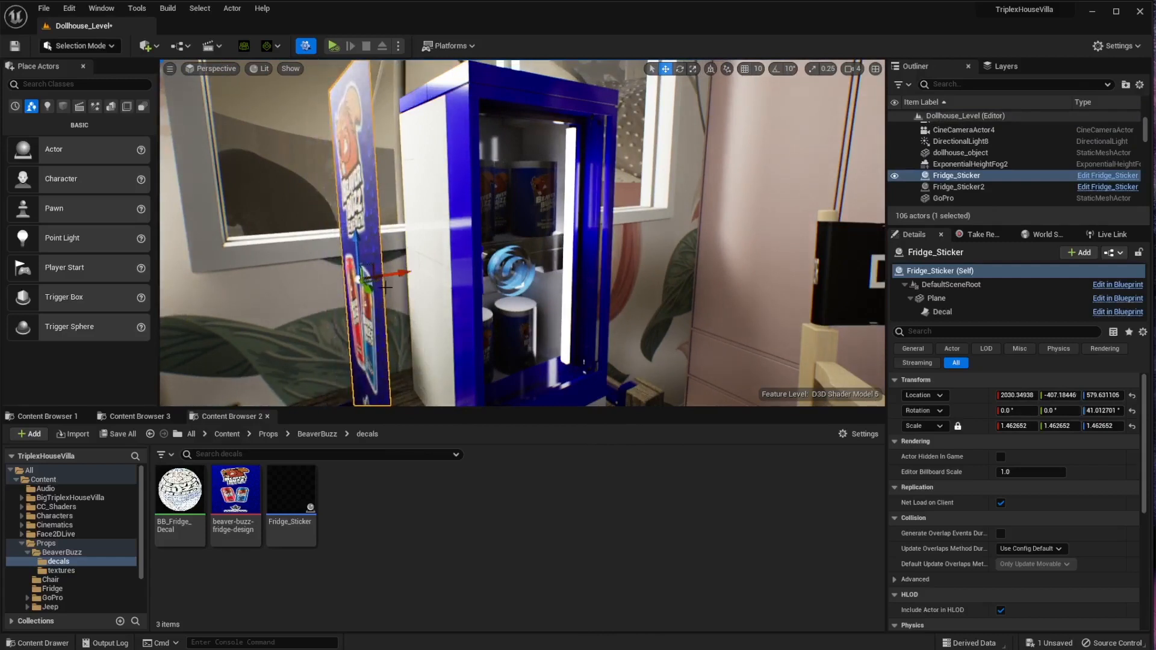
pyautogui.hotkey('ctrl', 'z')
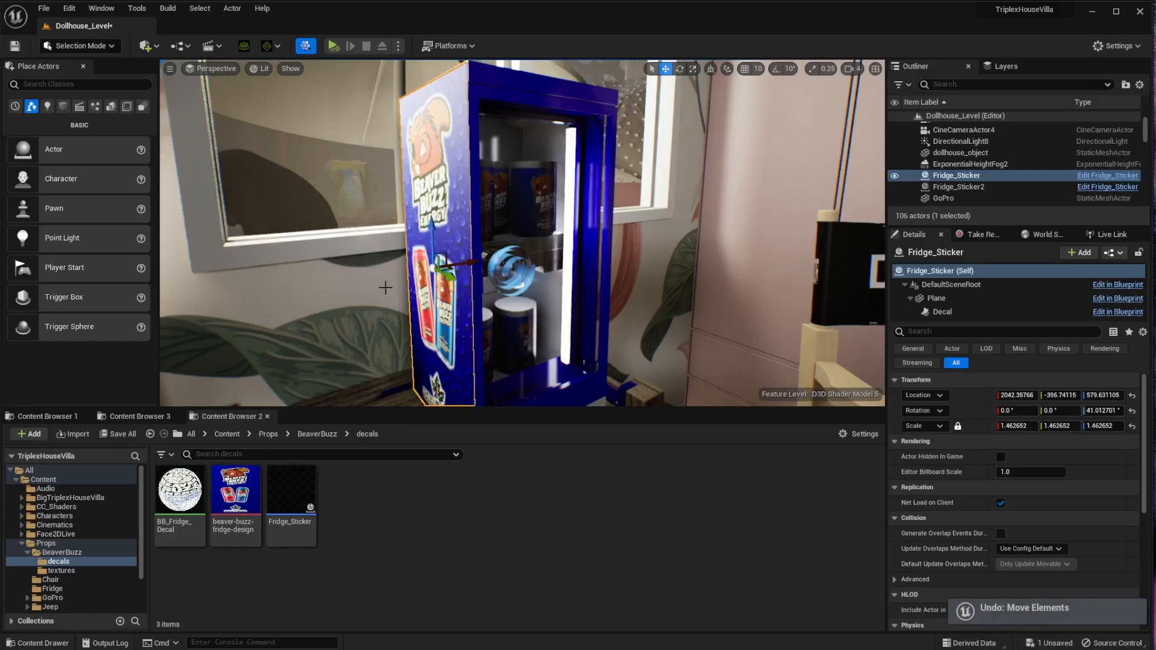
# Step: Select the BP_Fridge actor again and frame it together with the director's chair
pyautogui.press('s')
pyautogui.moveTo(386, 288); pyautogui.dragTo(424, 288, button='right')
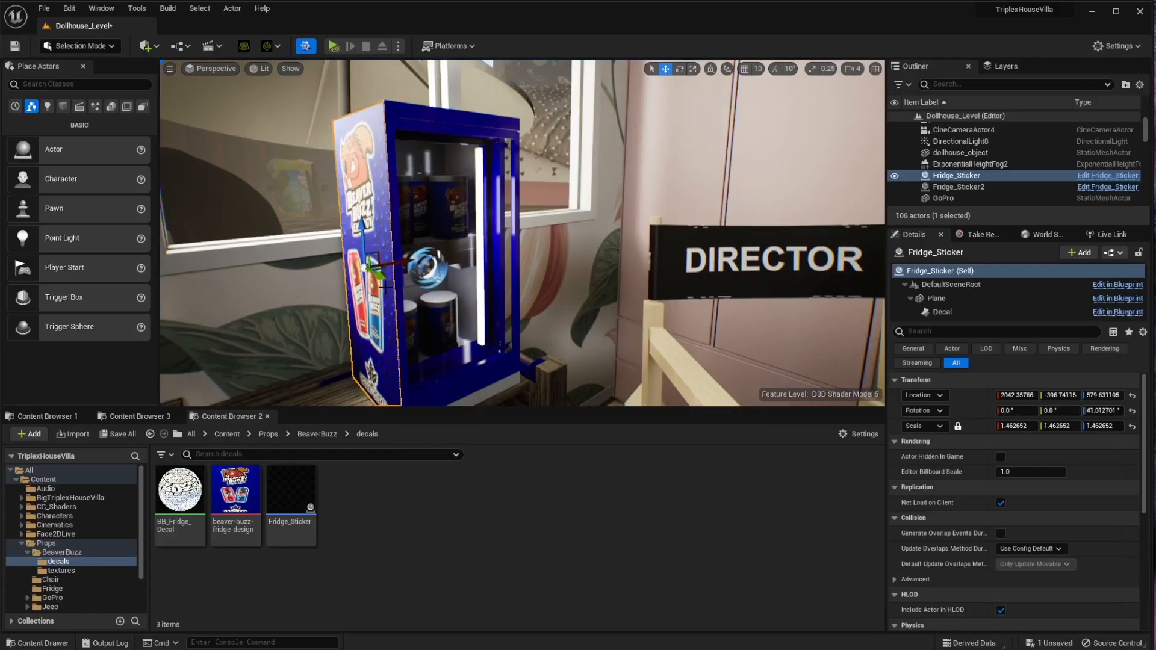
pyautogui.click(480, 304)
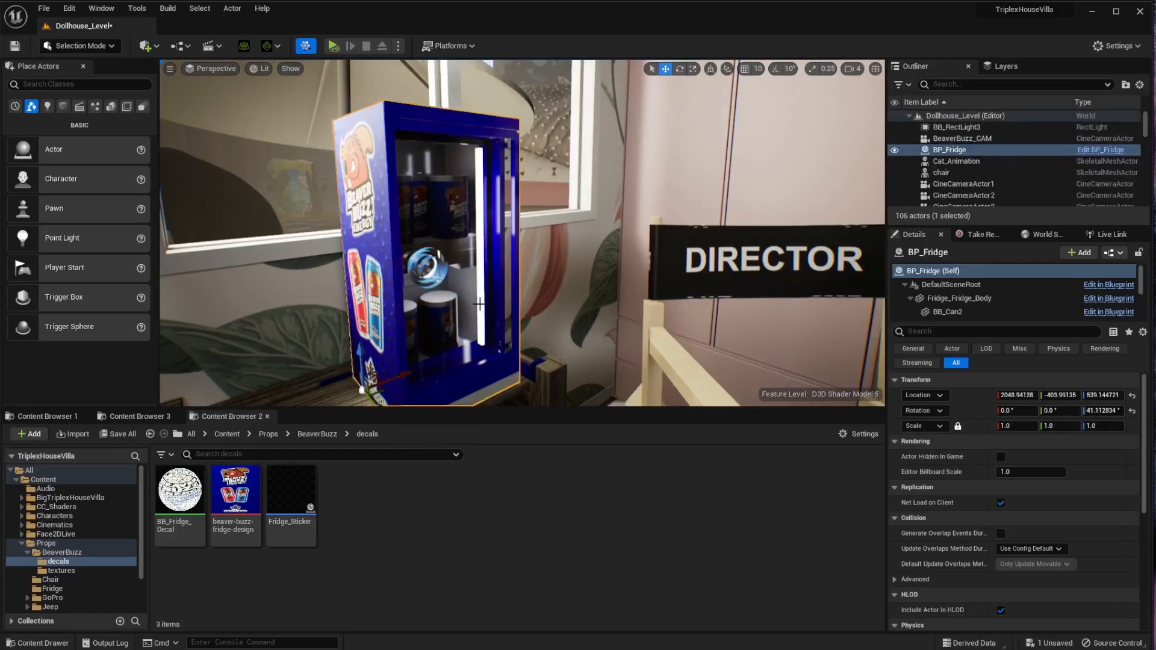
pyautogui.moveTo(479, 305); pyautogui.dragTo(479, 305, button='right')
pyautogui.press('d')
# Step: Open the BP_Fridge blueprint from the Content/Props/Fridge folder
pyautogui.click(232, 417)
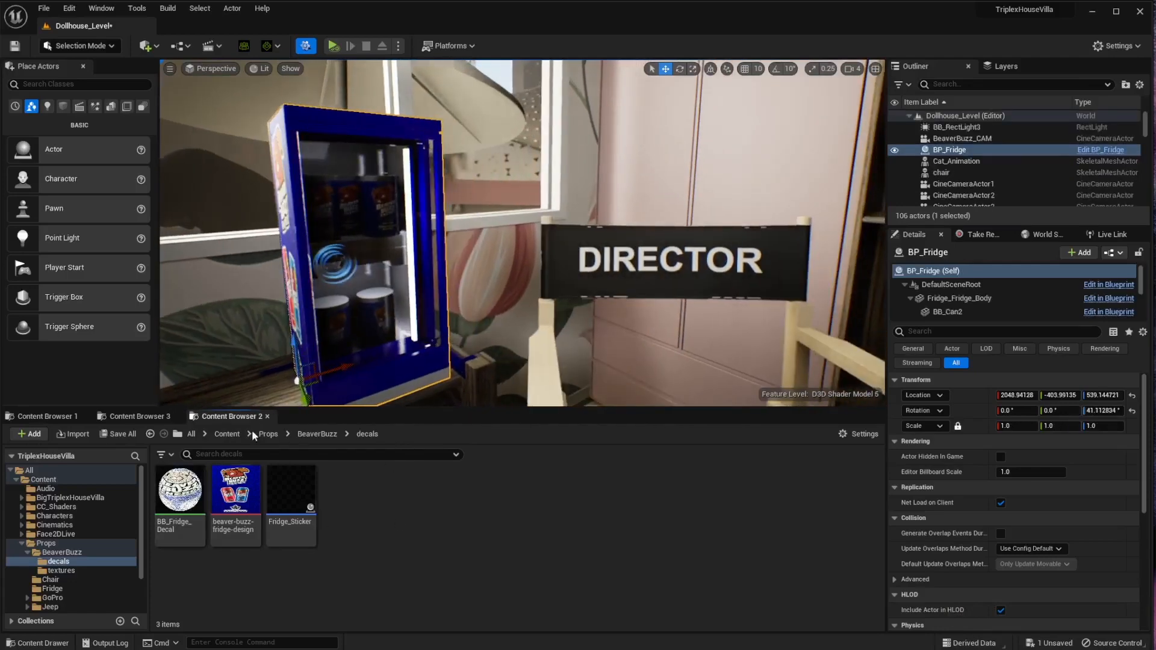
pyautogui.click(140, 416)
pyautogui.click(226, 434)
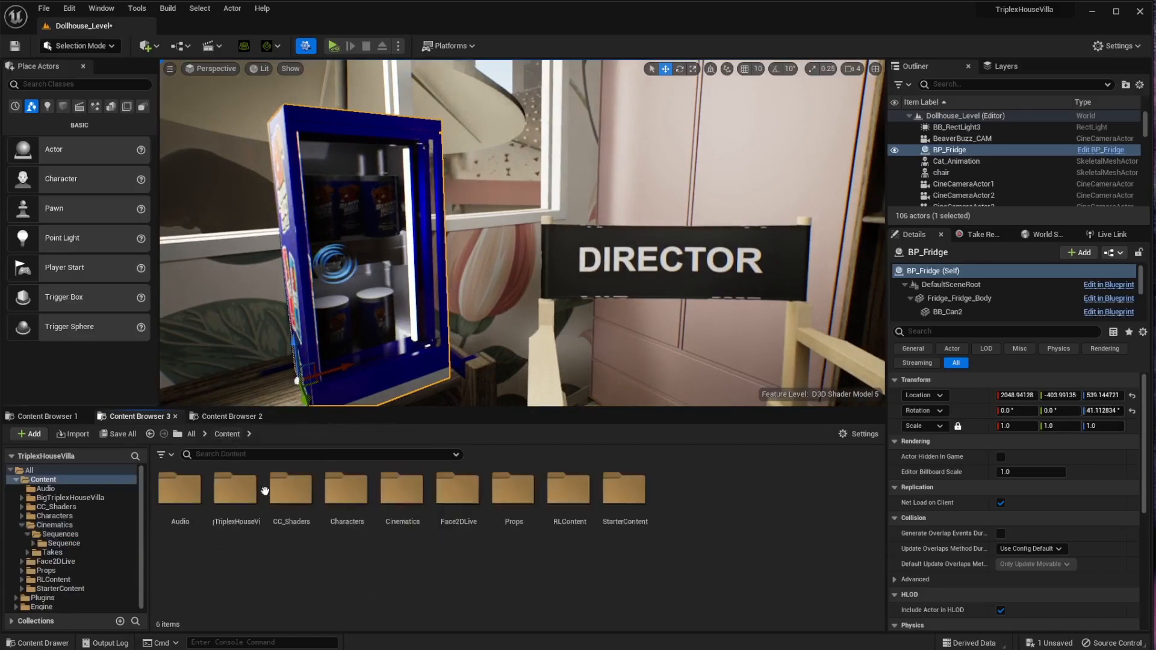
pyautogui.doubleClick(514, 491)
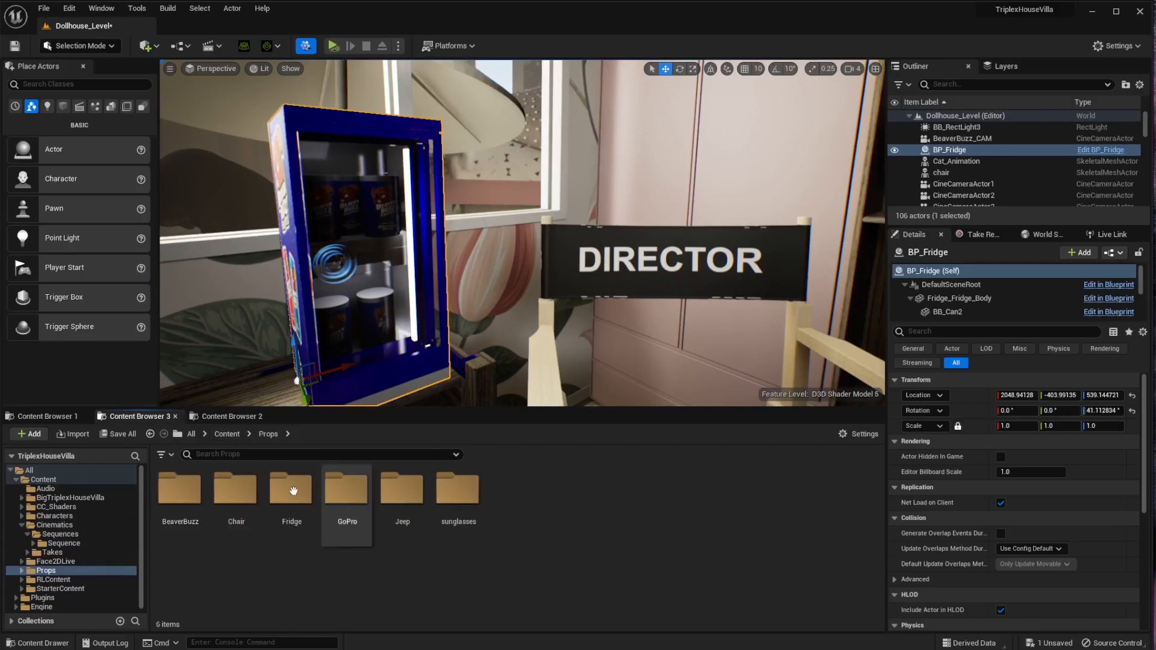
pyautogui.doubleClick(304, 519)
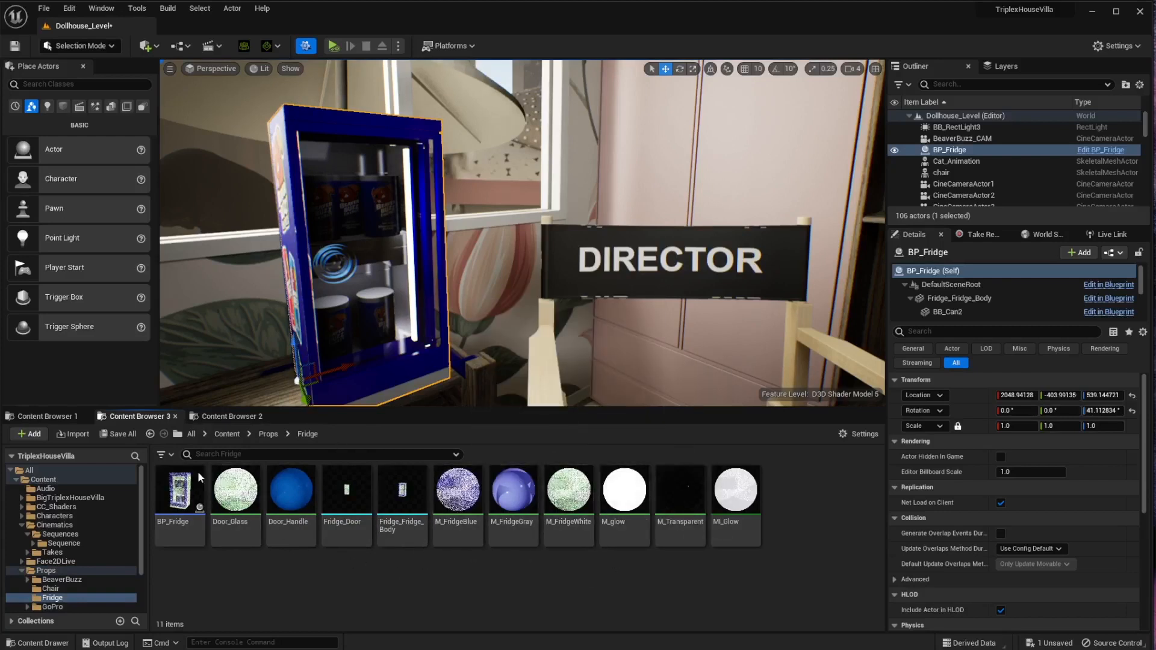
pyautogui.click(179, 490)
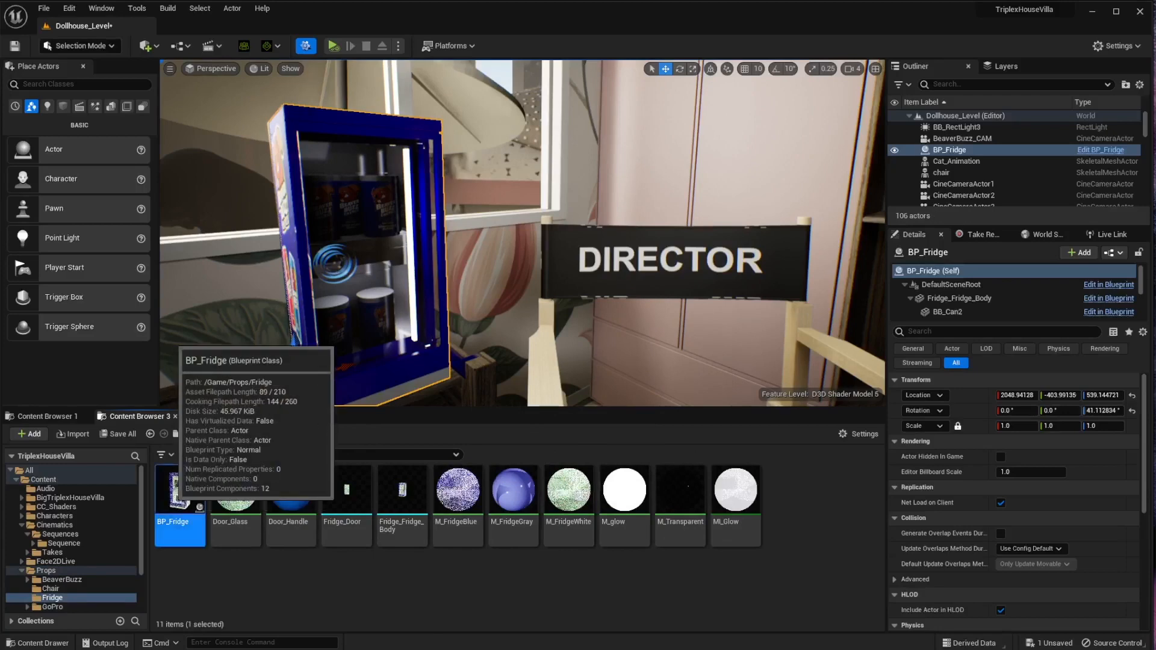
pyautogui.doubleClick(180, 491)
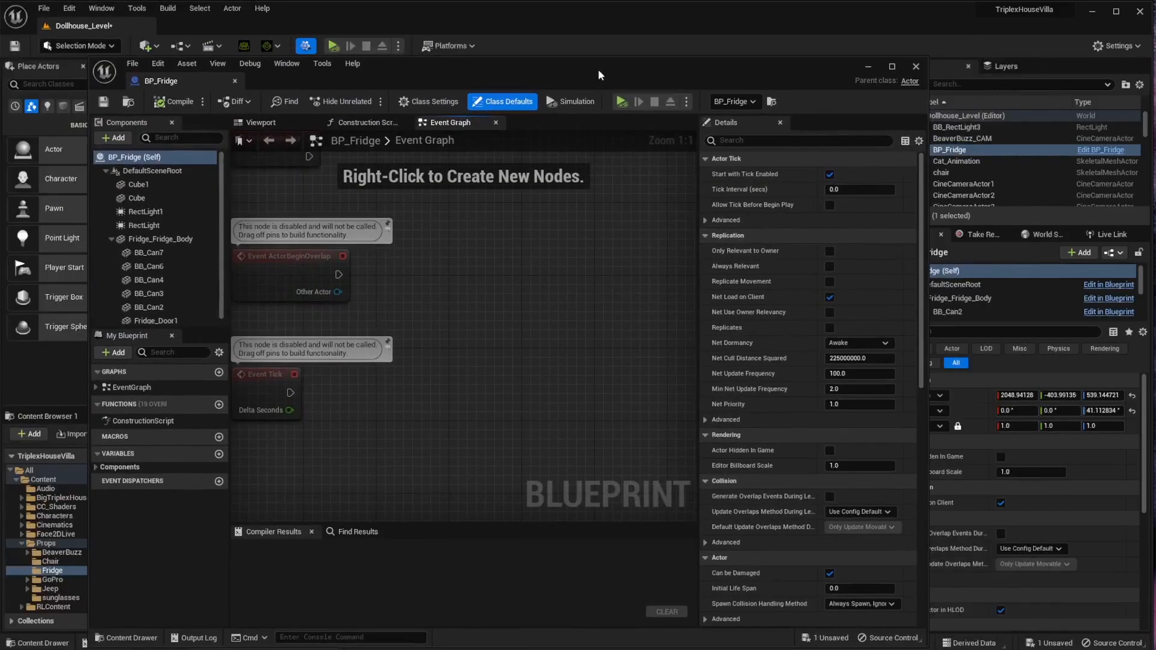
# Step: Show the 3D preview of the BP_Fridge blueprint and inspect the Fridge_Fridge_Body component from several angles
pyautogui.click(259, 122)
pyautogui.scroll(7, 493, 361)
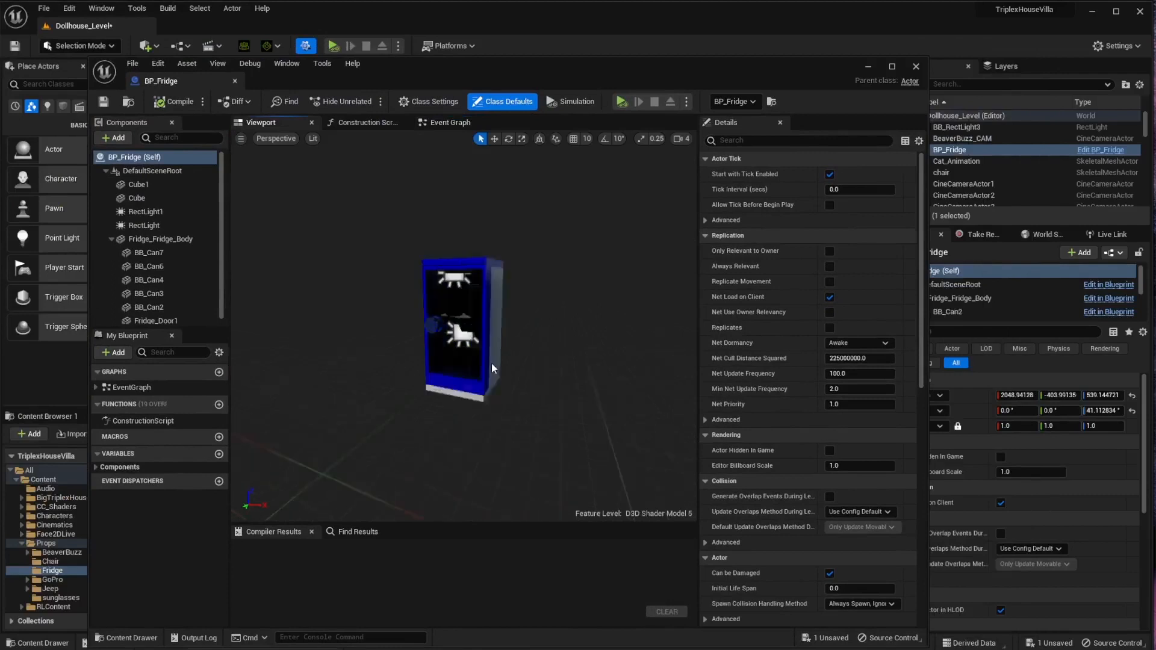
pyautogui.scroll(-1, 491, 364)
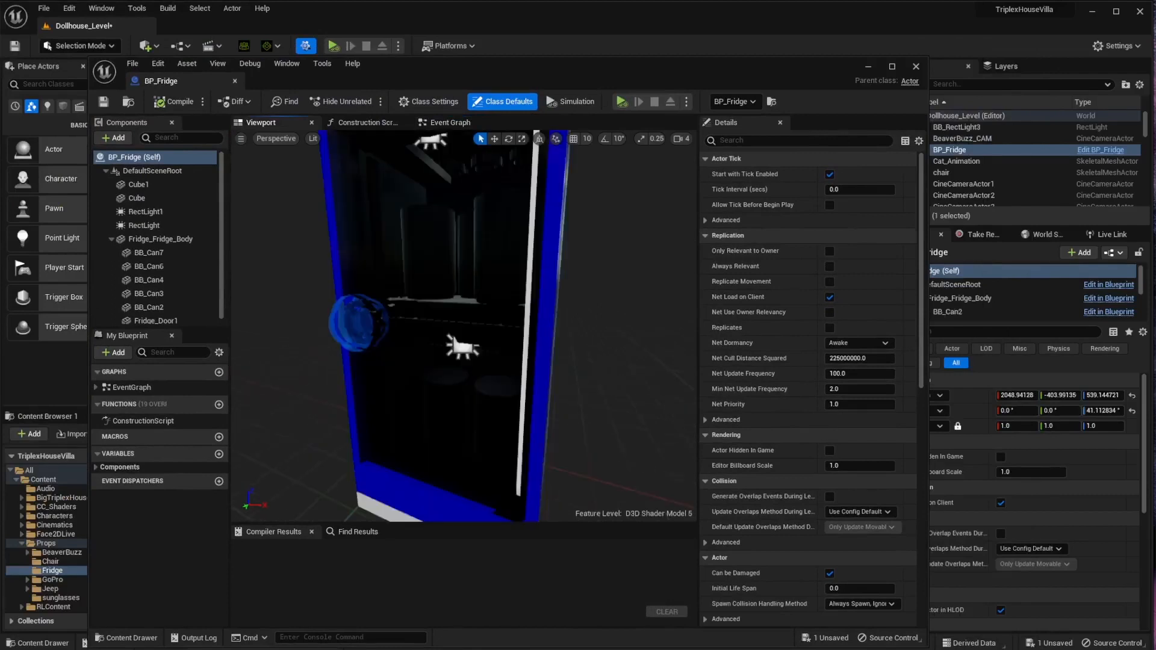
pyautogui.keyDown('alt'); pyautogui.moveTo(492, 363); pyautogui.dragTo(626, 367); pyautogui.keyUp('alt')
pyautogui.scroll(-2, 492, 363)
pyautogui.moveTo(493, 363)
pyautogui.keyDown('alt'); pyautogui.mouseDown()
pyautogui.moveTo(387, 359)
pyautogui.moveTo(488, 369)
pyautogui.mouseUp(); pyautogui.keyUp('alt')
pyautogui.keyDown('alt'); pyautogui.moveTo(559, 333); pyautogui.dragTo(461, 329); pyautogui.keyUp('alt')
pyautogui.click(528, 335)
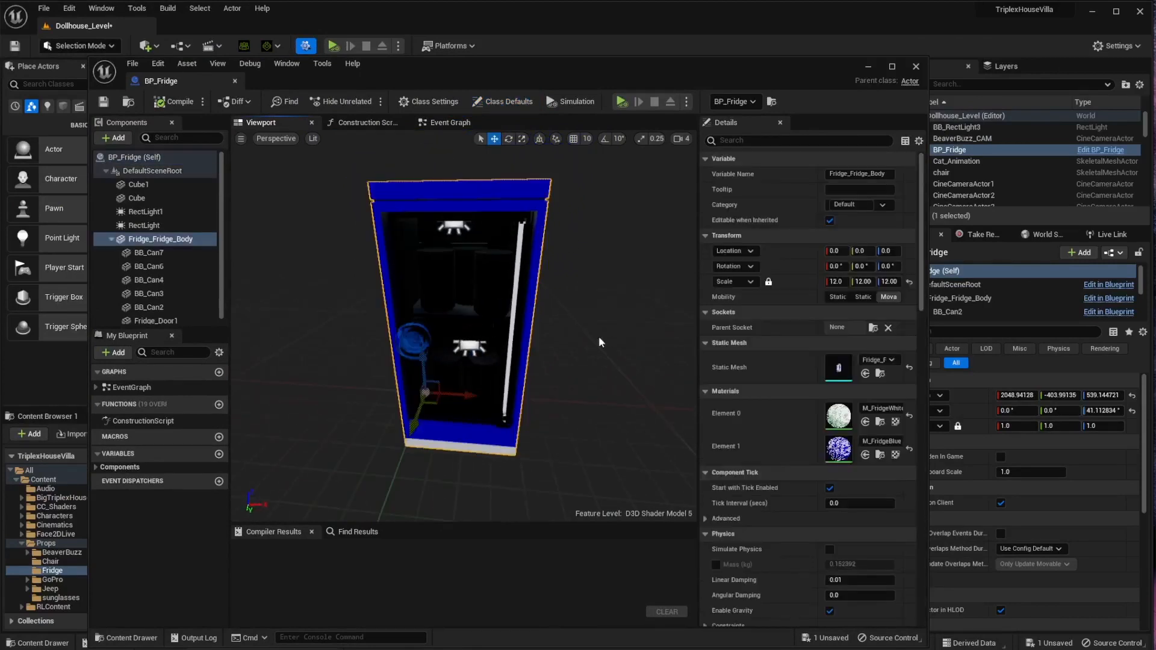
pyautogui.moveTo(602, 341)
pyautogui.keyDown('alt'); pyautogui.mouseDown()
pyautogui.moveTo(675, 343)
pyautogui.moveTo(589, 339)
pyautogui.mouseUp(); pyautogui.keyUp('alt')
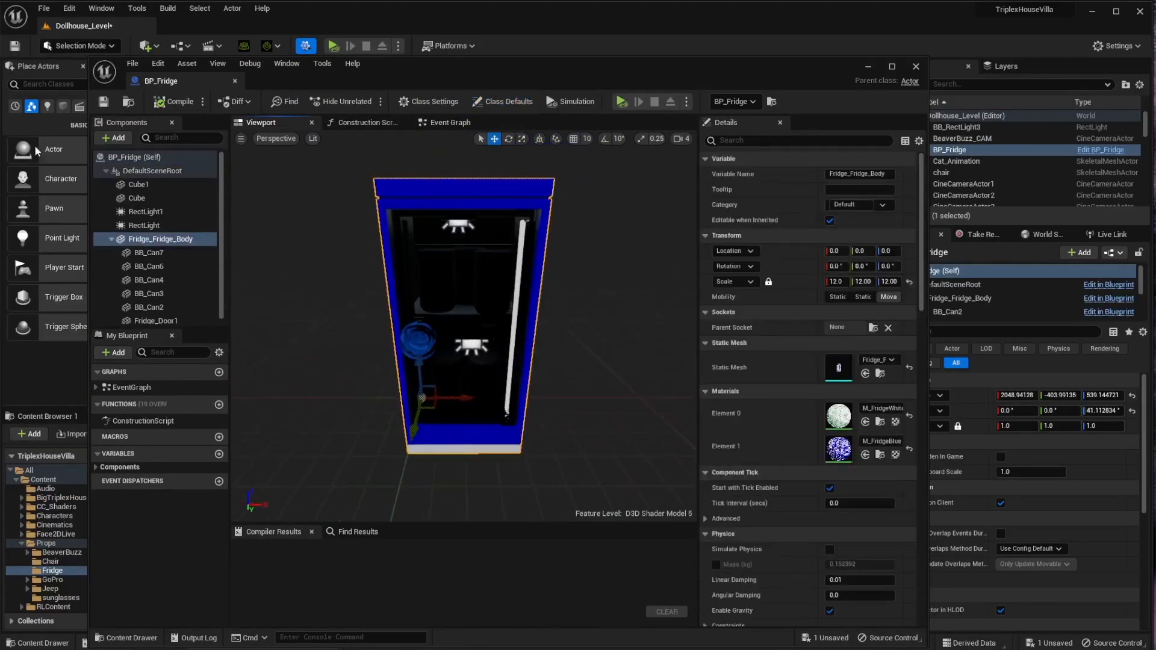
# Step: Switch to the image viewer to look at the rendered Beaver Buzz fridge shot, and close it
pyautogui.hotkey('alt', 'Tab')
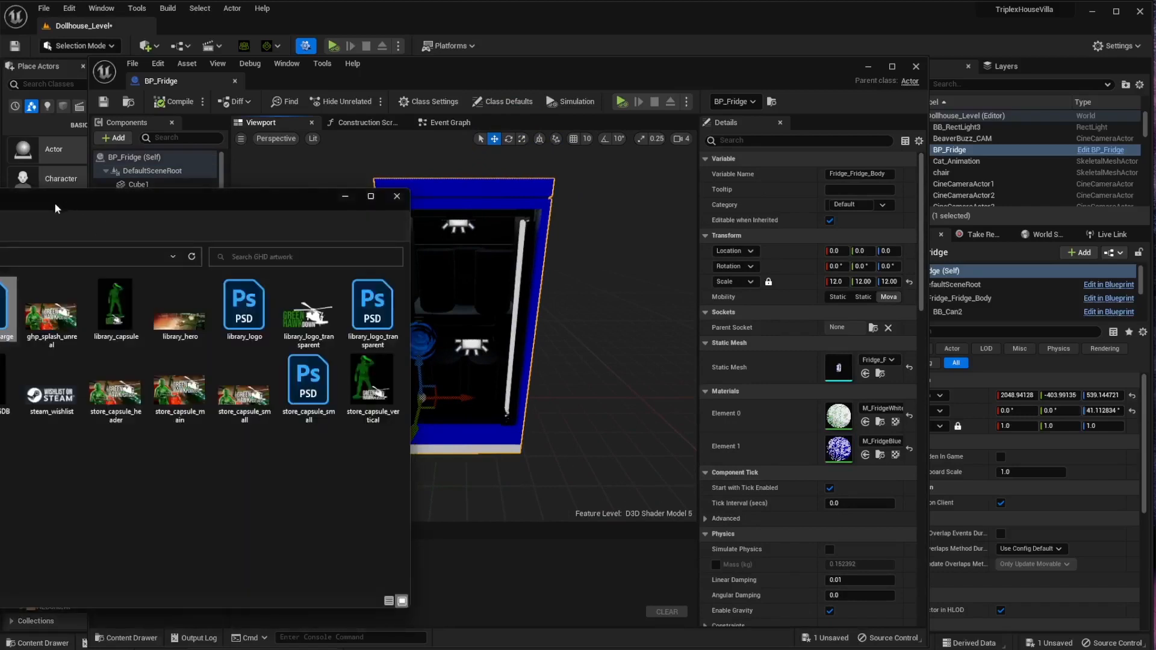
pyautogui.moveTo(56, 205); pyautogui.dragTo(0, 204)
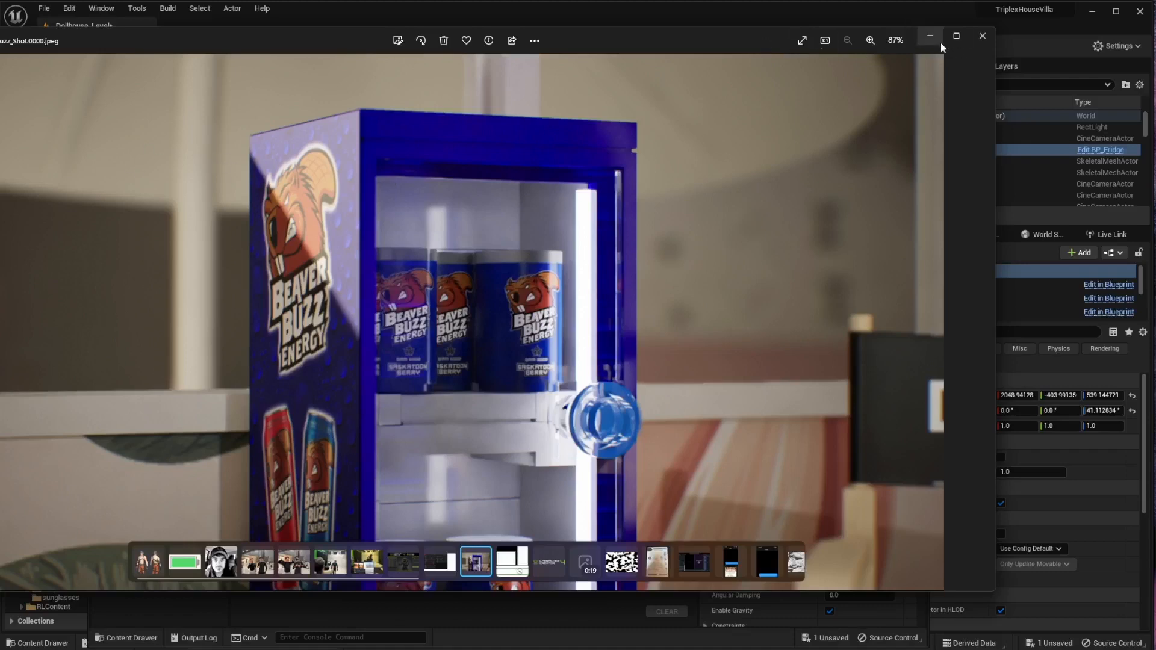
pyautogui.click(982, 36)
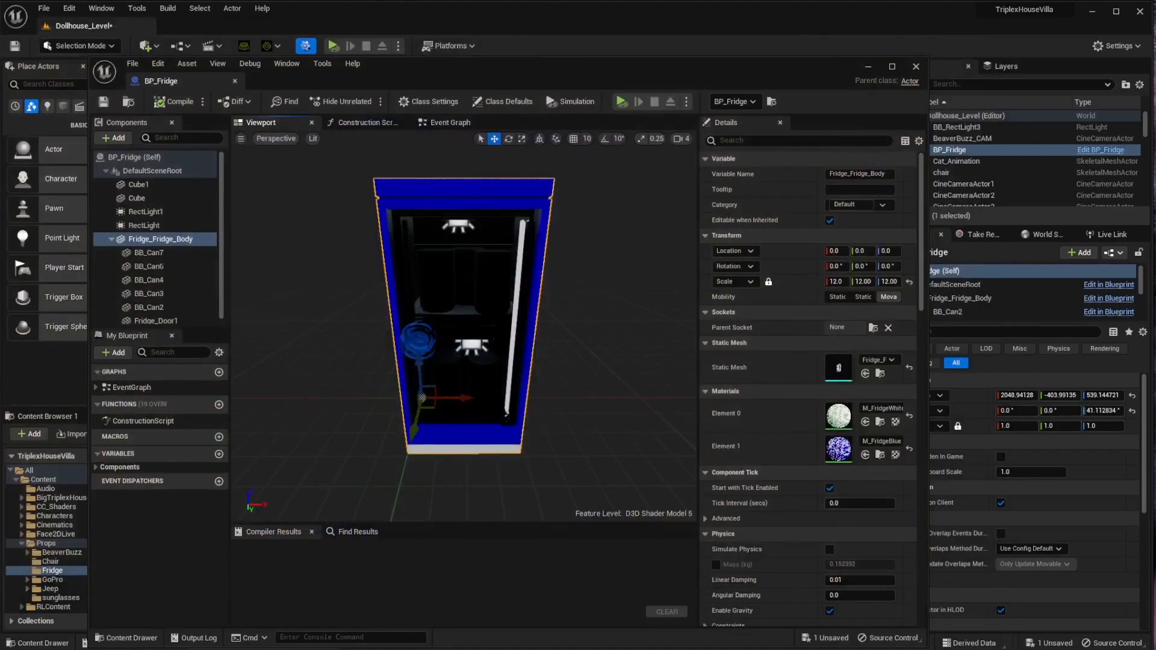
# Step: Inspect the individual can meshes on the fridge's shelves in the BP_Fridge blueprint, including BB_Can2 and BB_Can3
pyautogui.moveTo(560, 442); pyautogui.dragTo(650, 439, button='right')
pyautogui.click(495, 275)
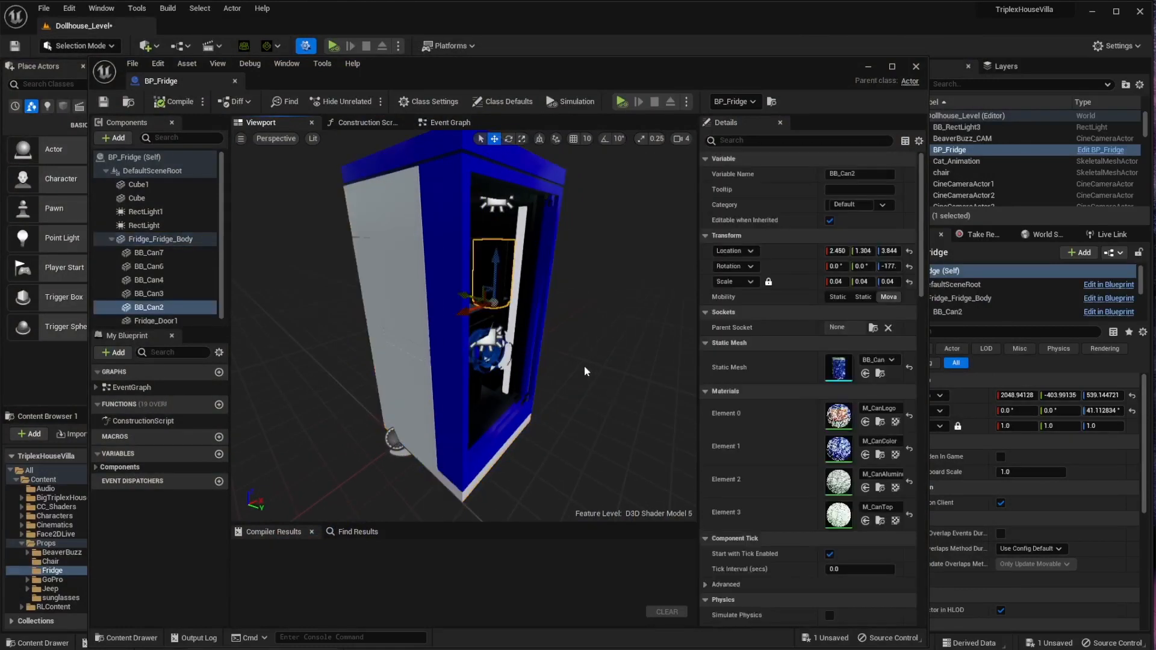
pyautogui.keyDown('alt'); pyautogui.moveTo(584, 366); pyautogui.dragTo(476, 361); pyautogui.keyUp('alt')
pyautogui.click(435, 275)
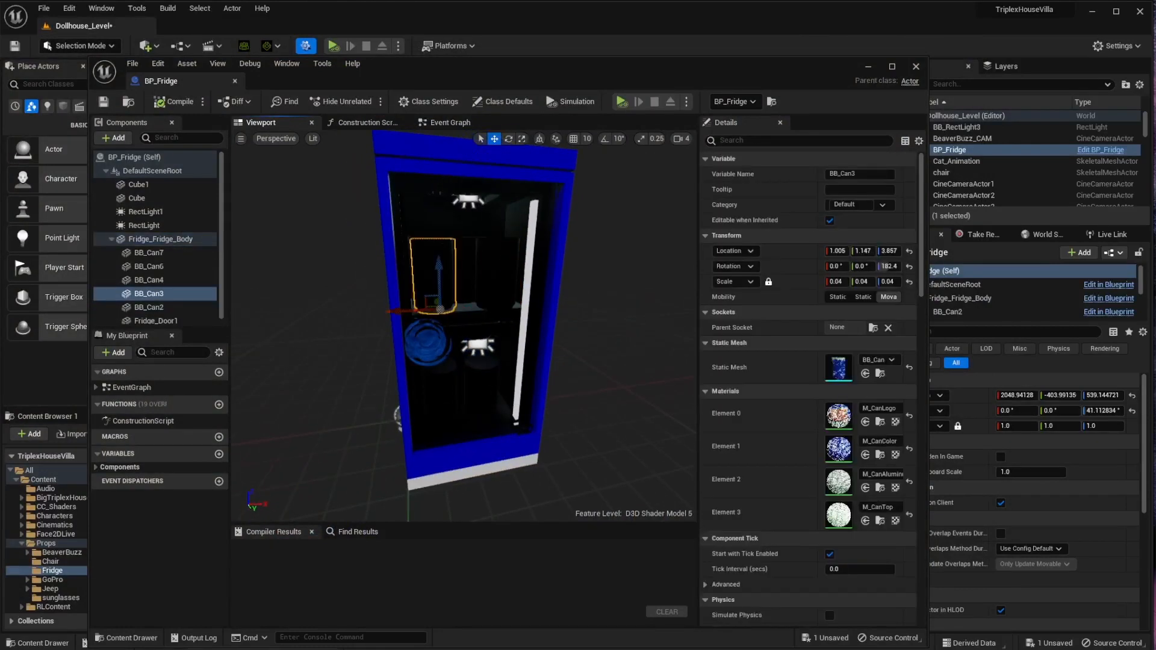
pyautogui.click(466, 275)
pyautogui.click(500, 275)
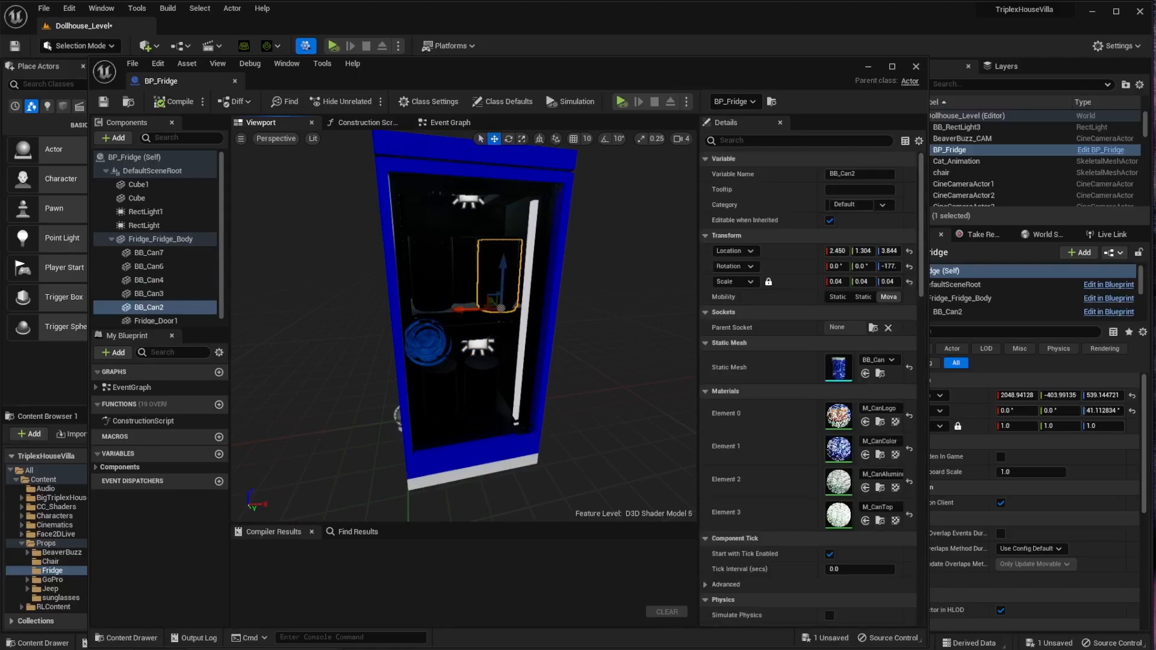
pyautogui.click(545, 338)
pyautogui.keyDown('alt'); pyautogui.moveTo(545, 338); pyautogui.dragTo(560, 363); pyautogui.keyUp('alt')
pyautogui.click(485, 384)
pyautogui.click(511, 368)
# Step: Select the Fridge_Door1 component, open the M_Transparent material, and examine its preview and node graph
pyautogui.click(155, 316)
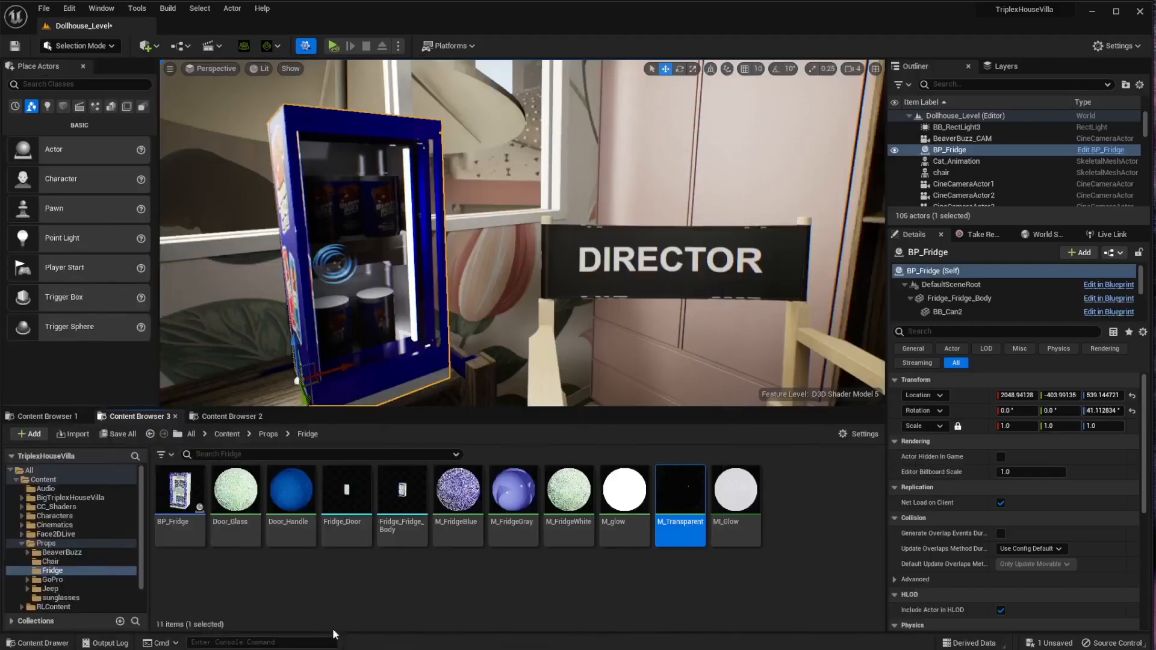
pyautogui.moveTo(0, 180); pyautogui.dragTo(712, 79)
pyautogui.moveTo(457, 235); pyautogui.dragTo(475, 255, button='right')
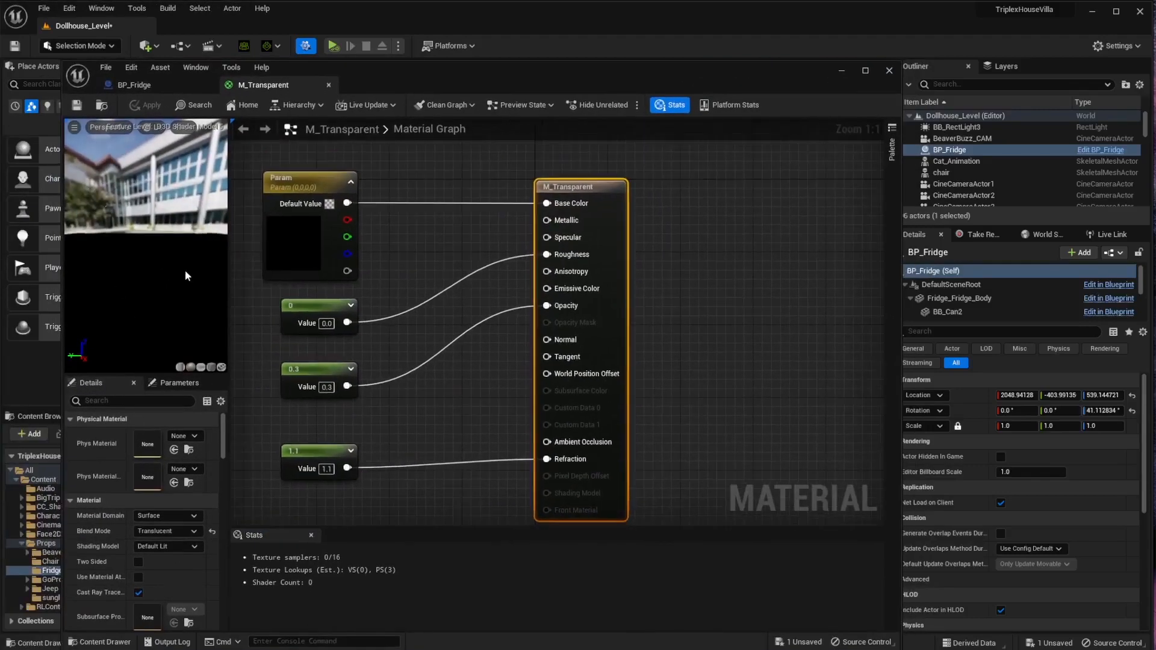
pyautogui.moveTo(172, 253)
pyautogui.mouseDown()
pyautogui.moveTo(146, 251)
pyautogui.moveTo(151, 265)
pyautogui.moveTo(152, 253)
pyautogui.mouseUp()
pyautogui.moveTo(431, 269); pyautogui.dragTo(475, 285, button='right')
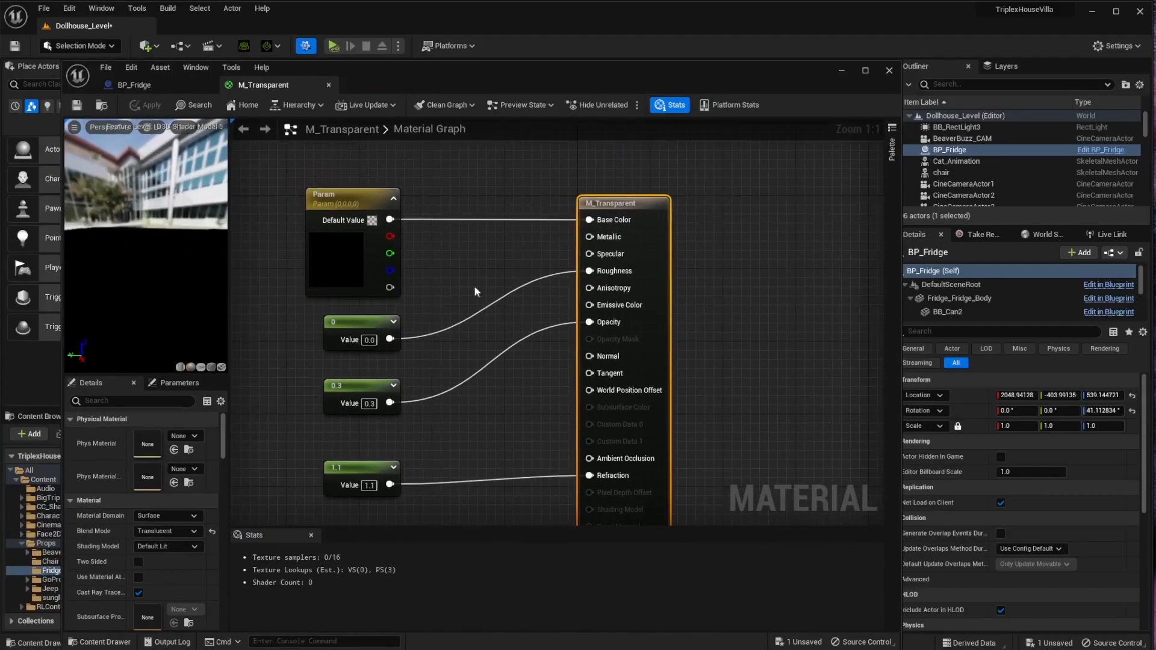
pyautogui.scroll(-1, 444, 305)
pyautogui.moveTo(489, 348); pyautogui.dragTo(432, 302, button='right')
pyautogui.click(676, 252)
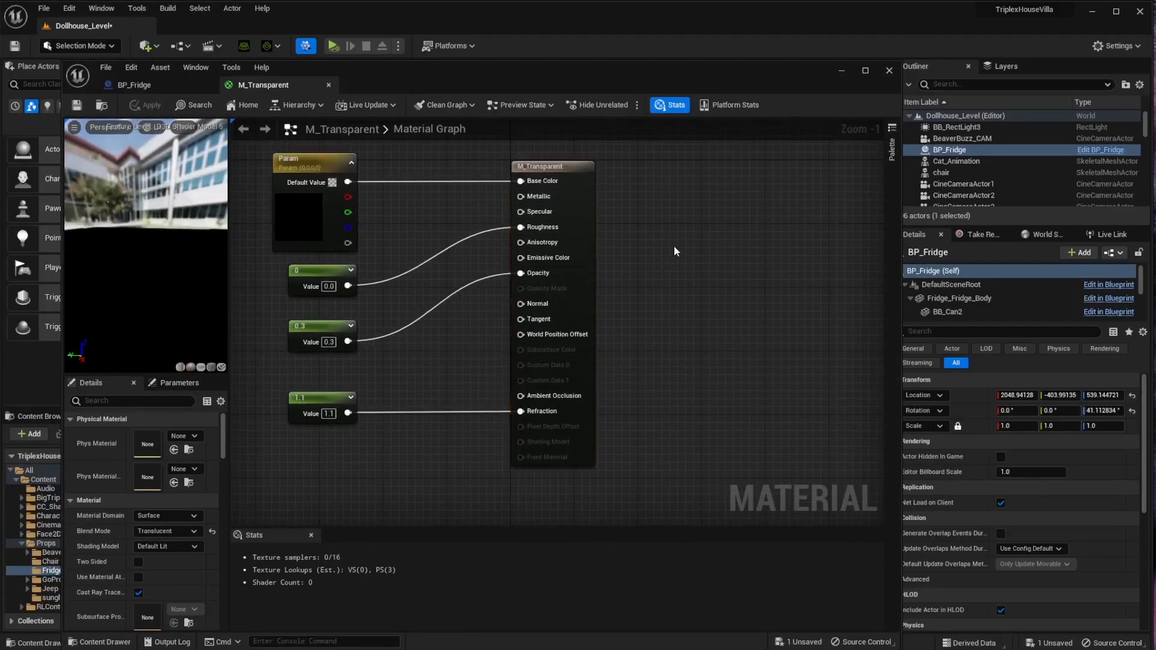
# Step: Set the Translucency Lighting Mode of the M_Transparent material to Surface ForwardShading
pyautogui.click(563, 167)
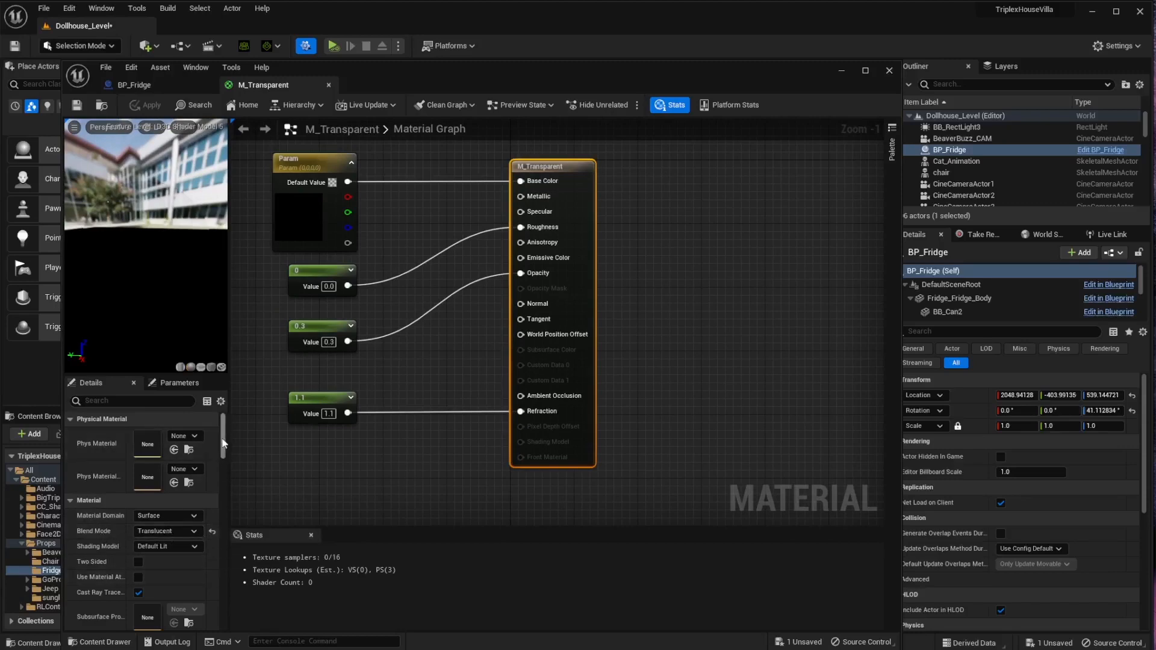
pyautogui.moveTo(222, 439); pyautogui.dragTo(226, 472)
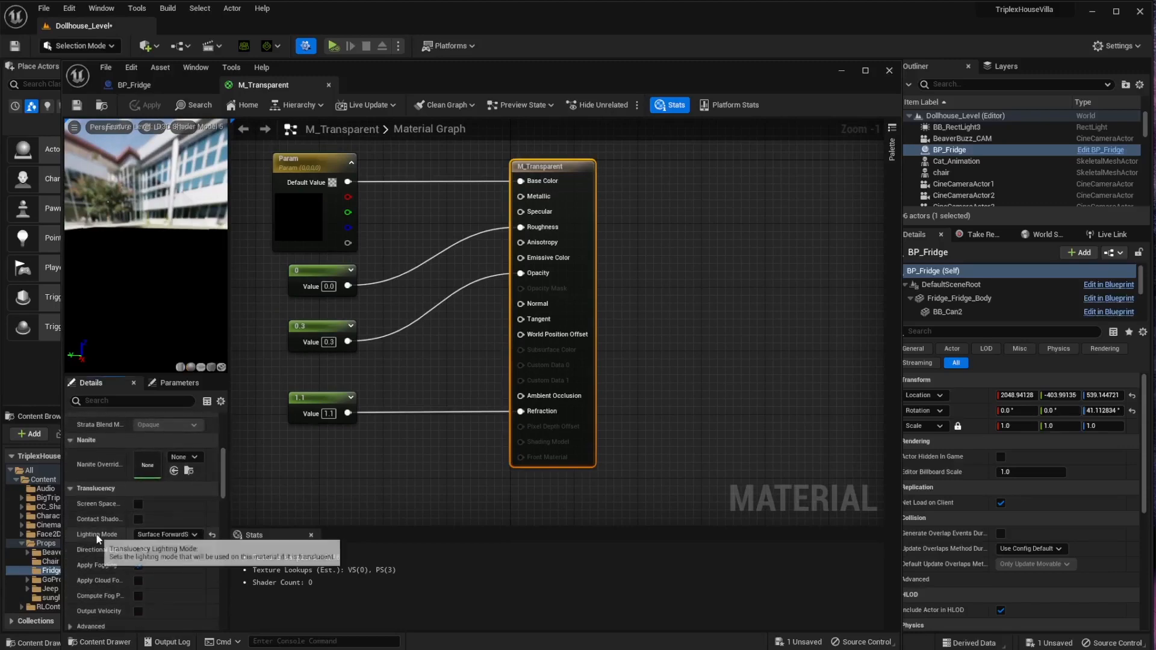
pyautogui.click(158, 535)
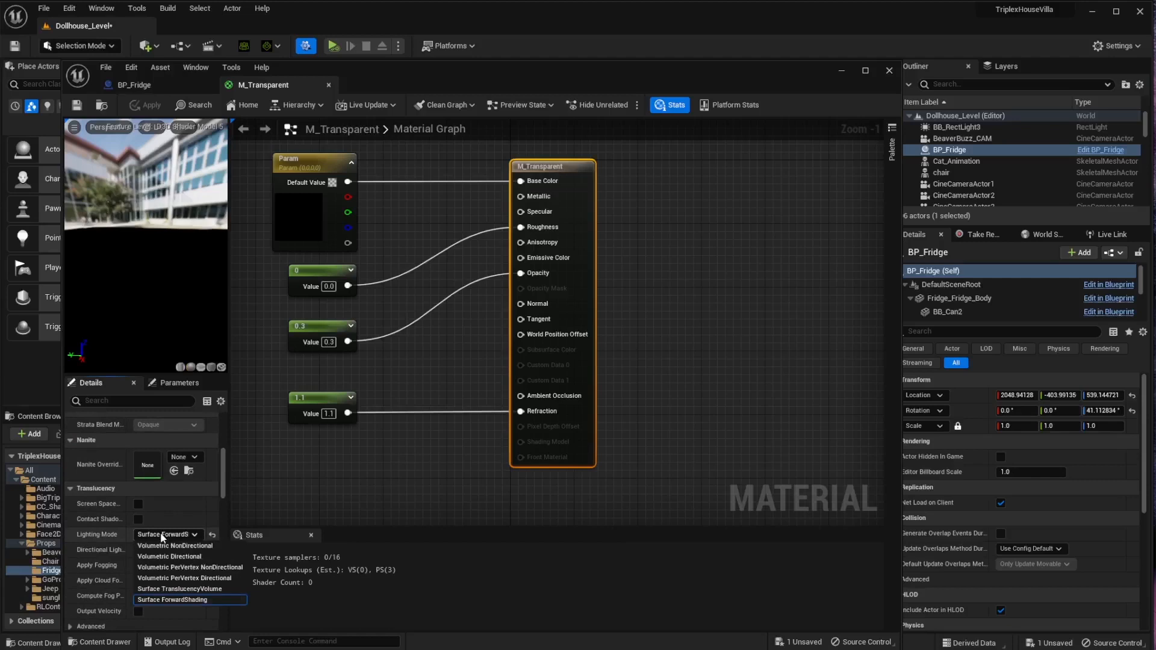
pyautogui.click(165, 600)
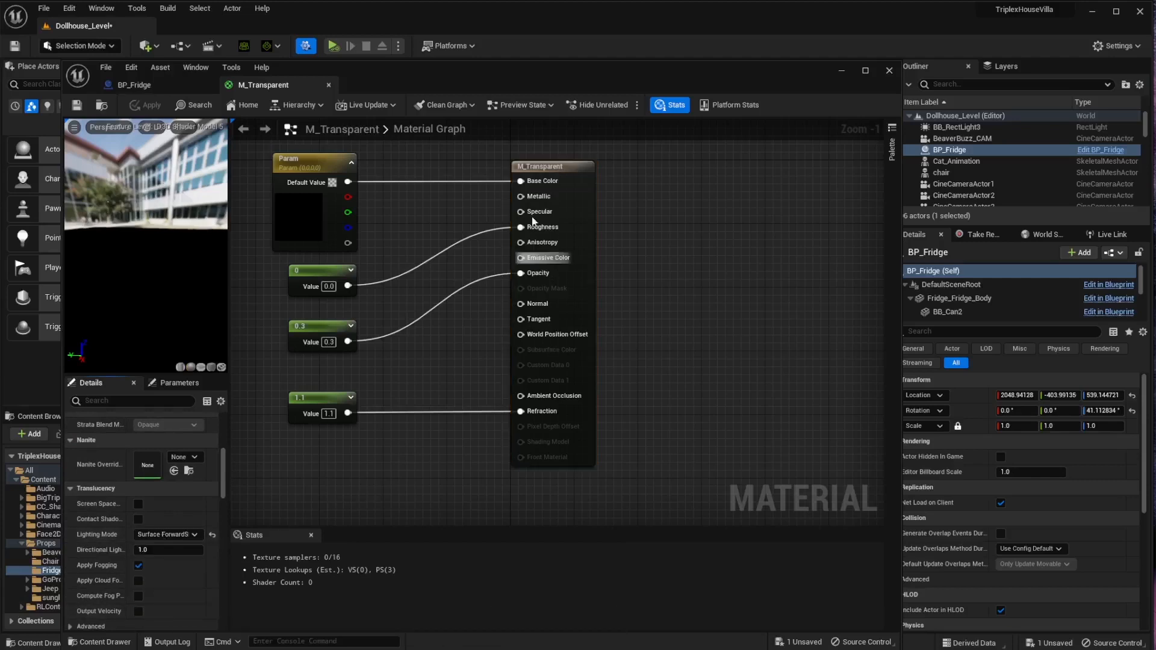
pyautogui.moveTo(414, 459); pyautogui.dragTo(460, 465, button='right')
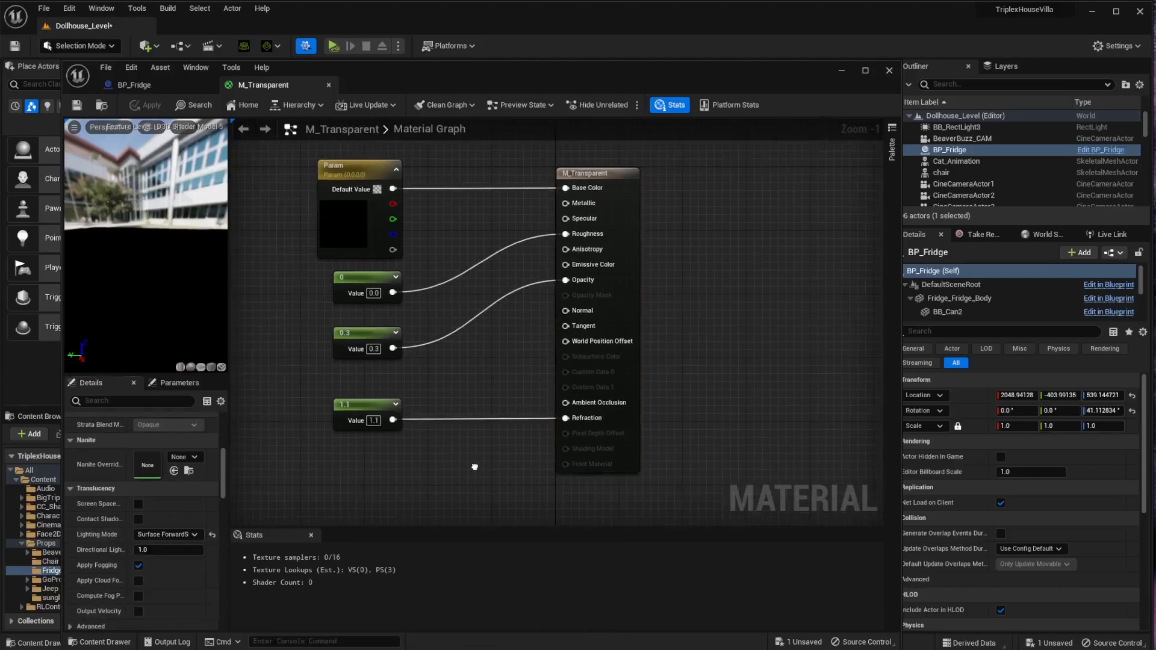
pyautogui.moveTo(567, 234); pyautogui.dragTo(451, 218)
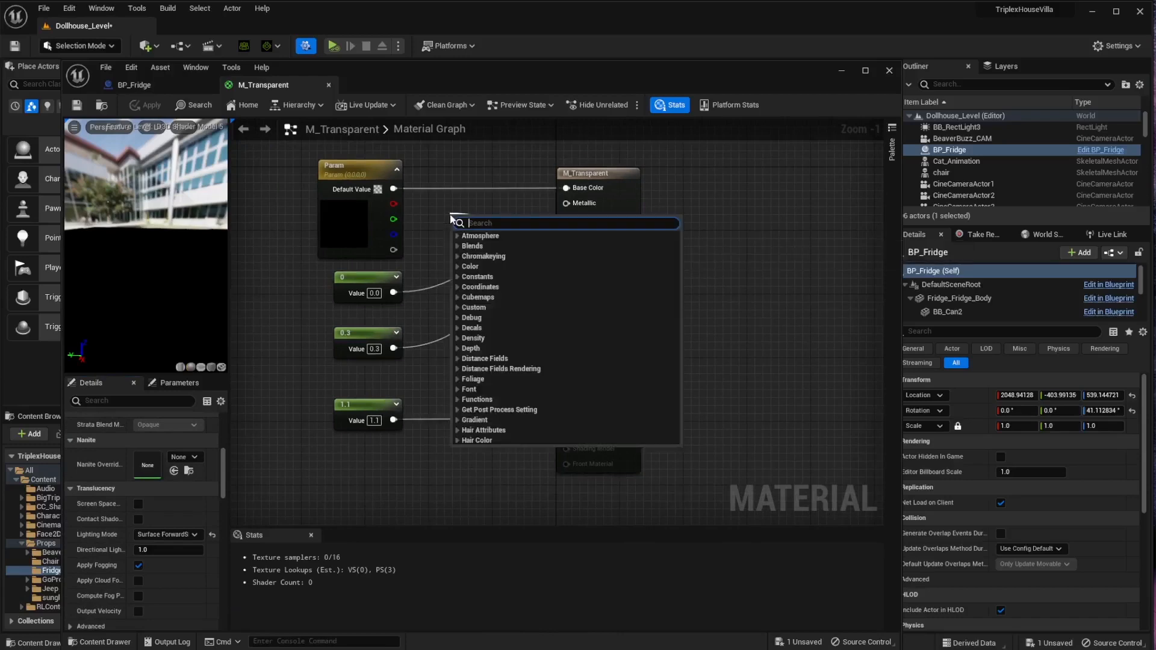
pyautogui.write('cibs')
pyautogui.press('BackSpace')
pyautogui.press('BackSpace')
pyautogui.press('BackSpace')
pyautogui.press('BackSpace')
pyautogui.write('con')
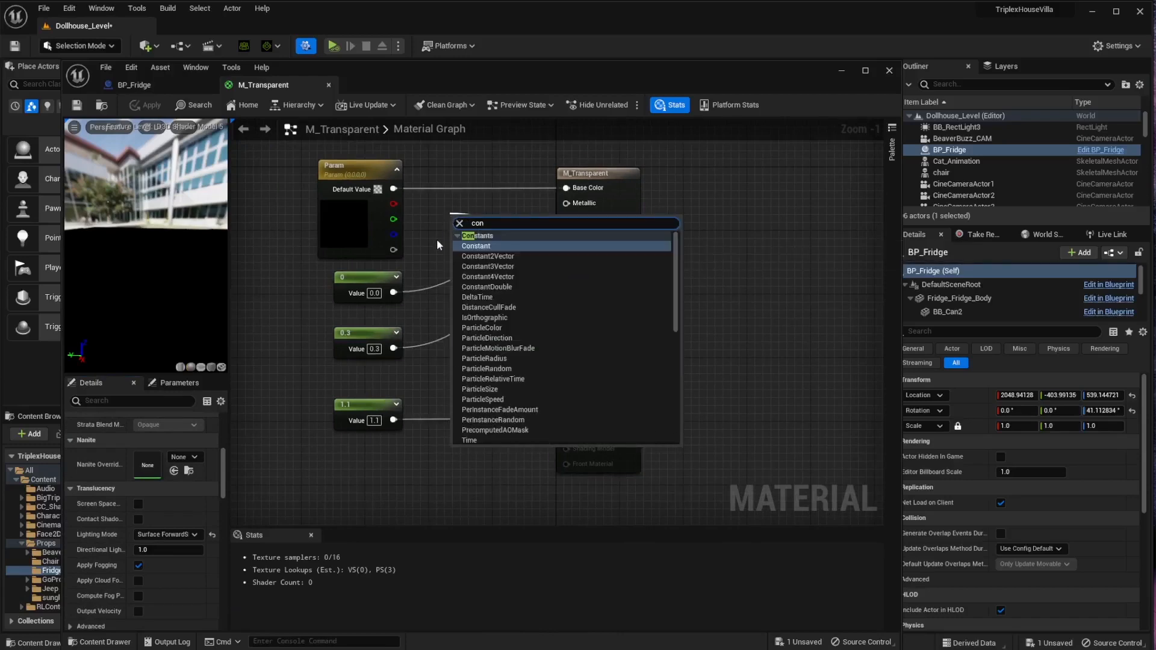
pyautogui.press('Escape')
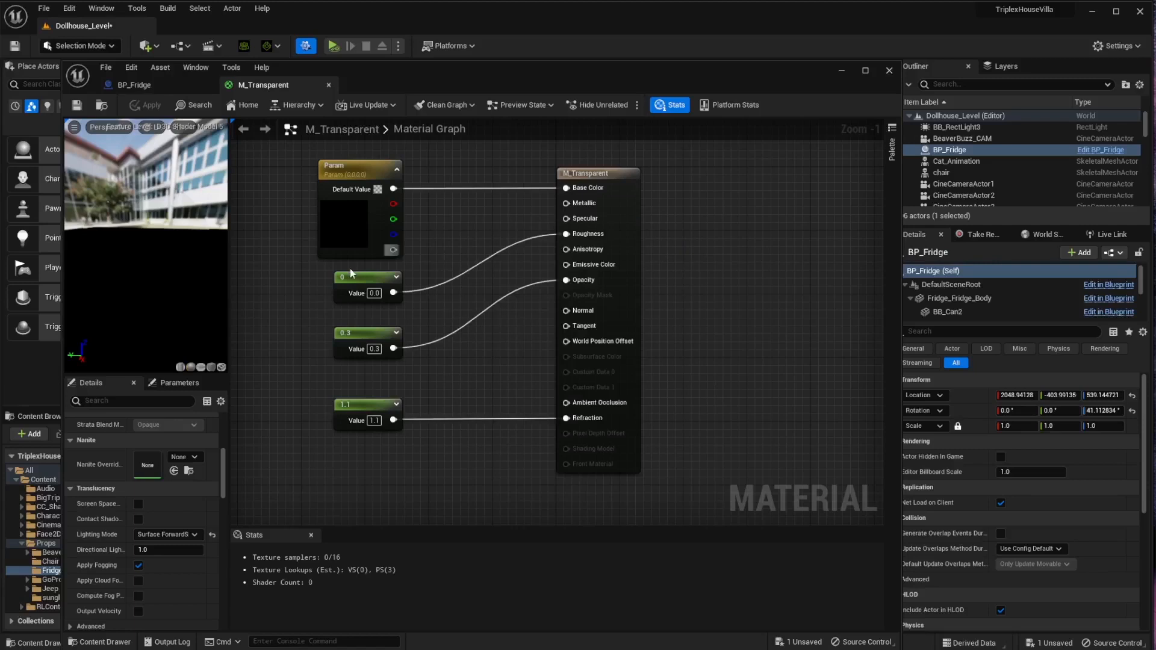
# Step: Examine the M_Transparent graph's constants feeding Roughness, Opacity and Refraction, and the Param color node feeding Base Color
pyautogui.click(355, 277)
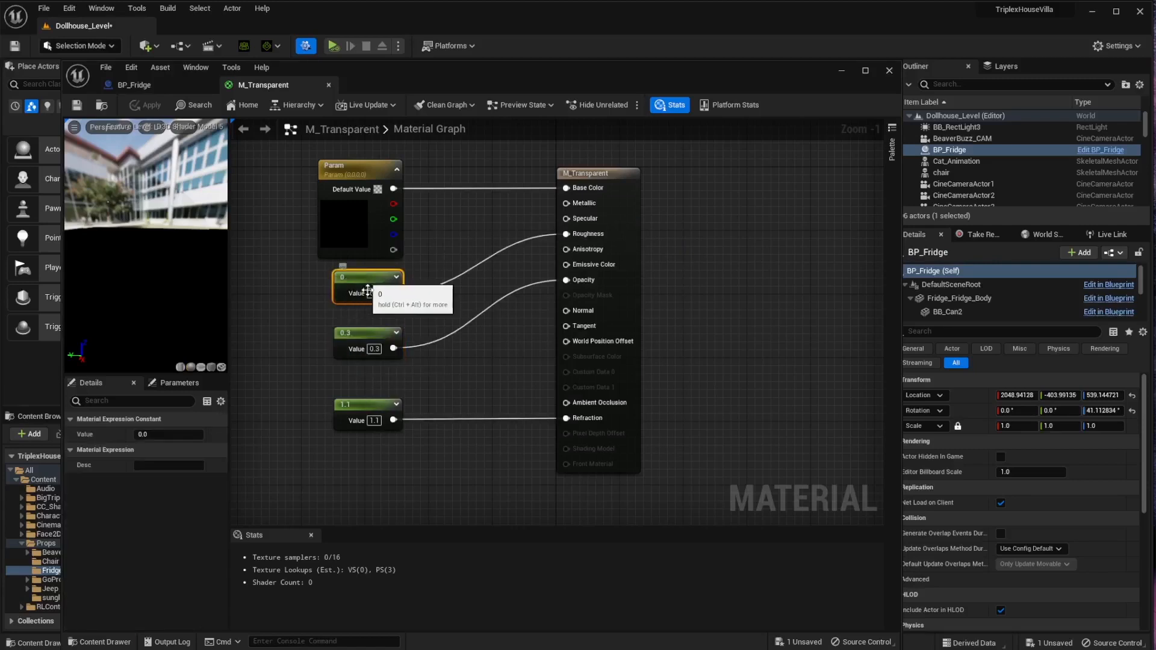
pyautogui.click(383, 341)
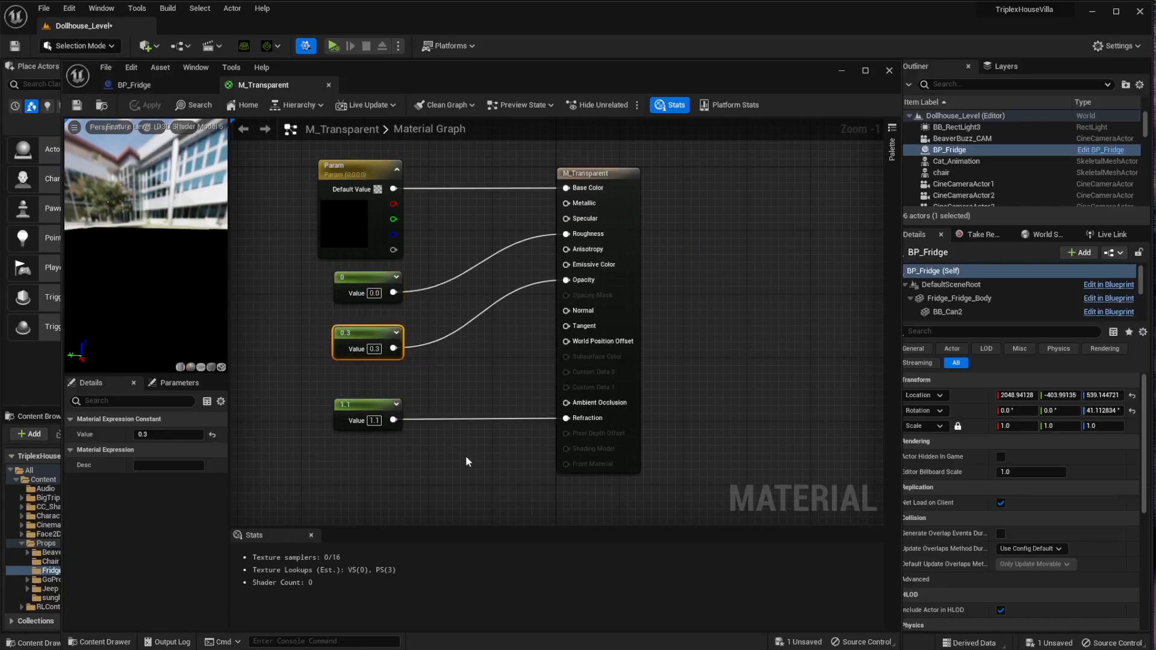
pyautogui.click(398, 425)
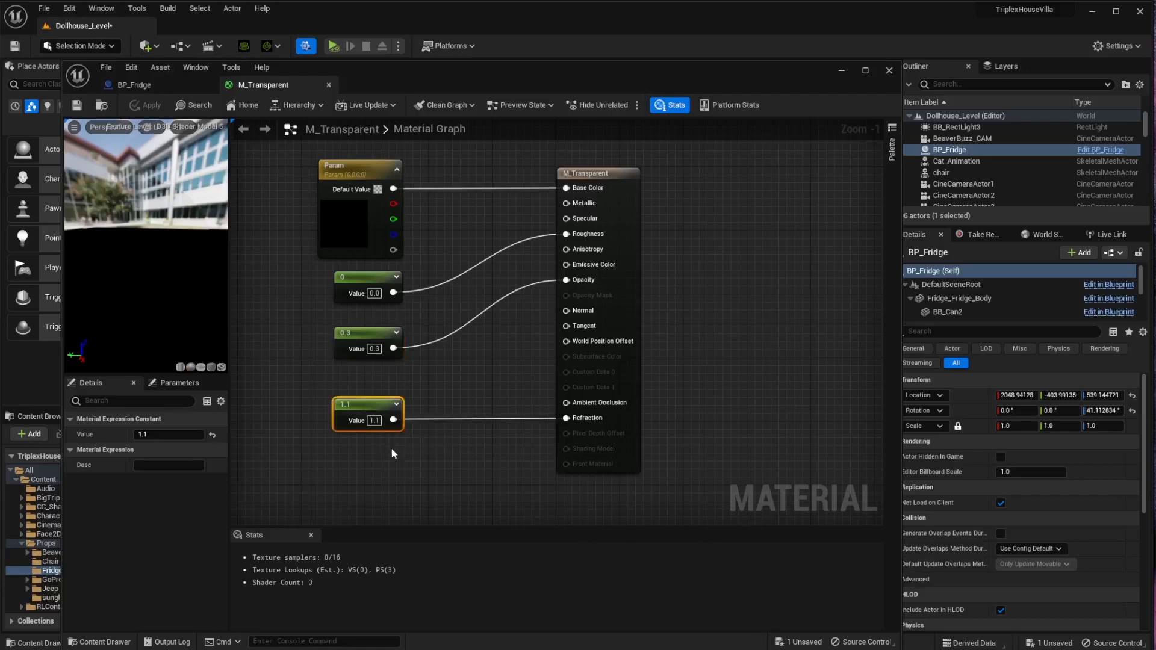
pyautogui.moveTo(459, 377)
pyautogui.mouseDown(button='right')
pyautogui.moveTo(489, 427)
pyautogui.moveTo(457, 396)
pyautogui.mouseUp(button='right')
pyautogui.click(388, 271)
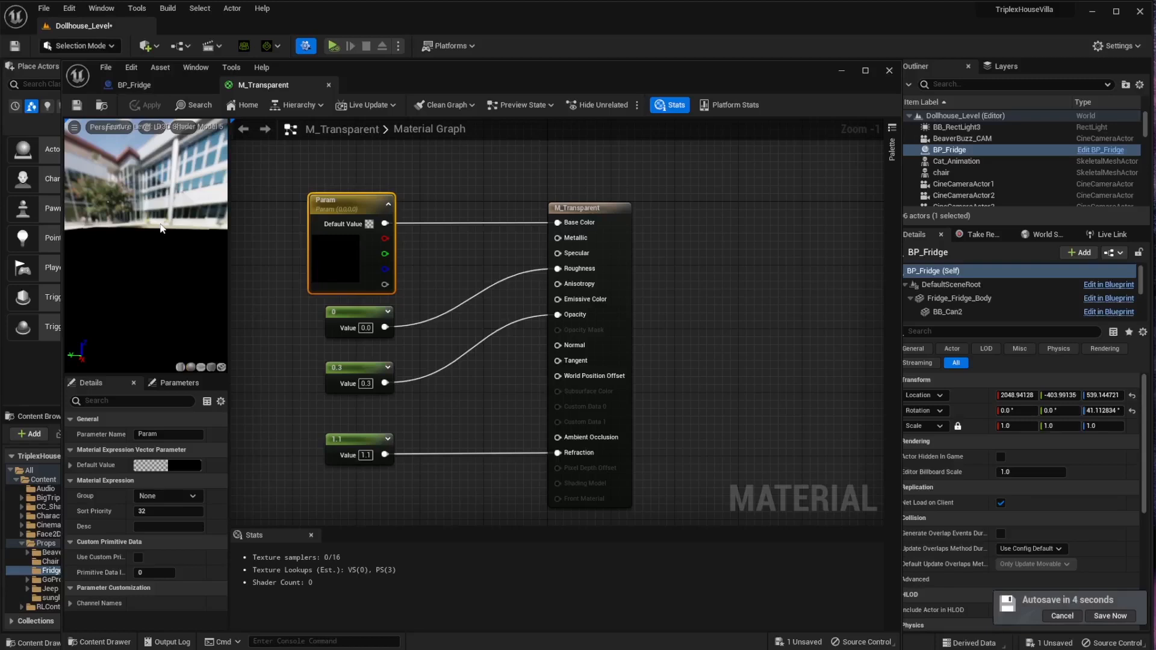
pyautogui.moveTo(494, 261); pyautogui.dragTo(489, 259, button='right')
pyautogui.moveTo(299, 163); pyautogui.dragTo(638, 507)
pyautogui.moveTo(700, 349); pyautogui.dragTo(707, 364, button='right')
# Step: Move the material editor off the level viewport and view the Beaver Buzz fridge in Path Tracing mode from another angle
pyautogui.moveTo(403, 87); pyautogui.dragTo(459, 378)
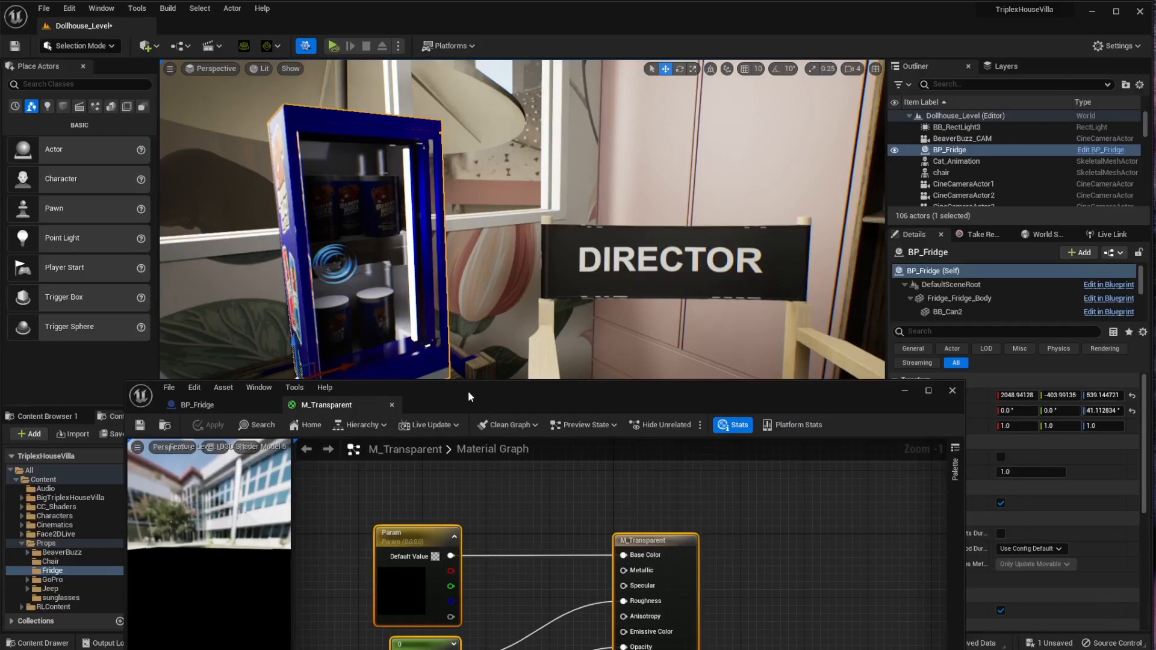
pyautogui.moveTo(468, 392); pyautogui.dragTo(435, 382)
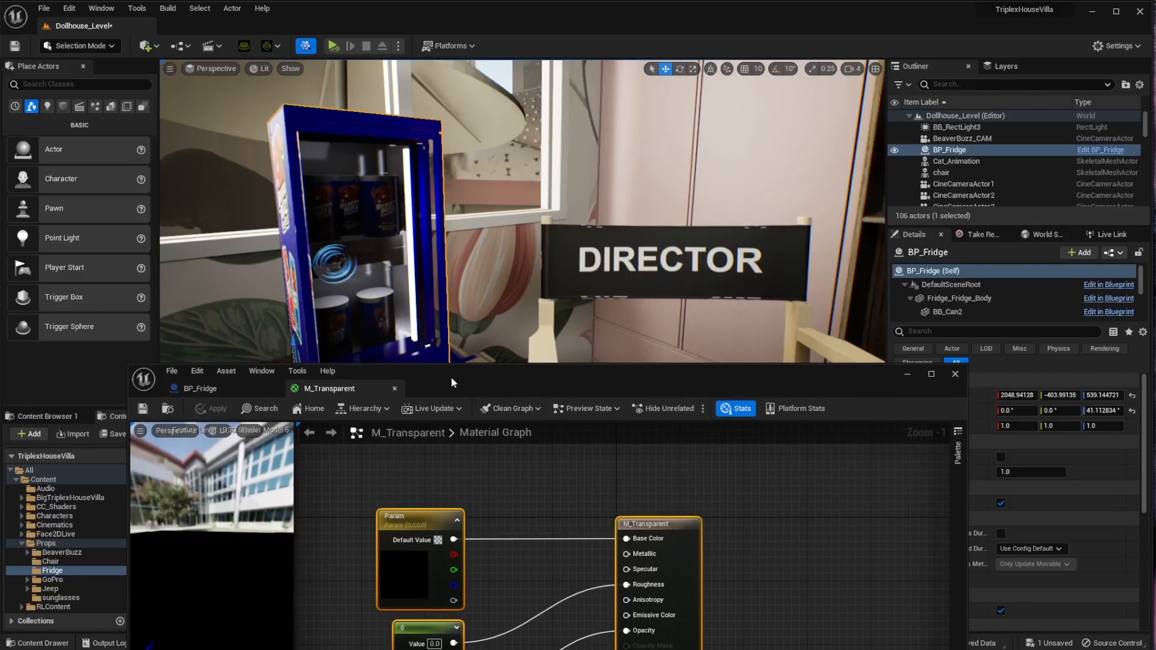
pyautogui.moveTo(456, 390); pyautogui.dragTo(0, 265)
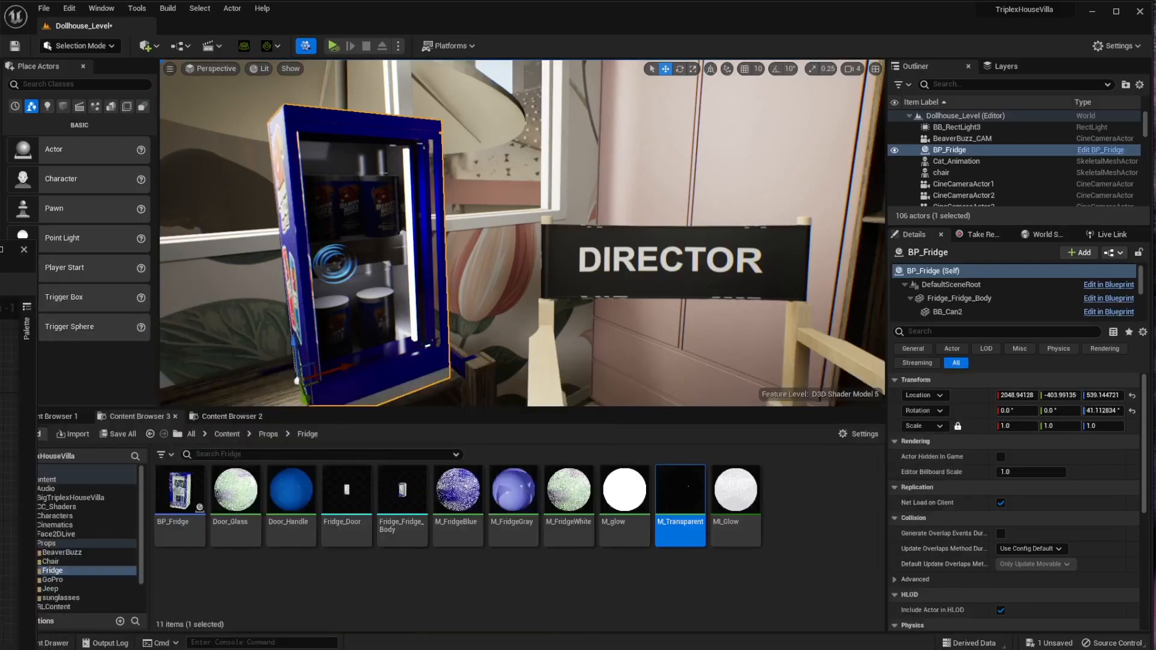
pyautogui.click(261, 68)
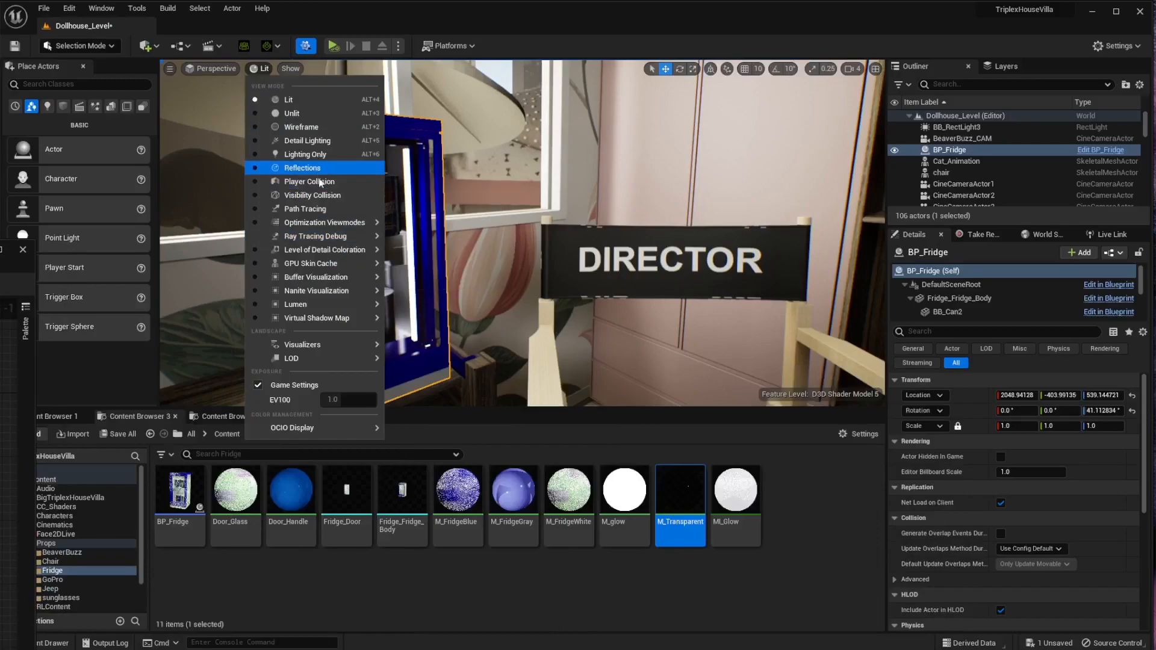
pyautogui.click(321, 209)
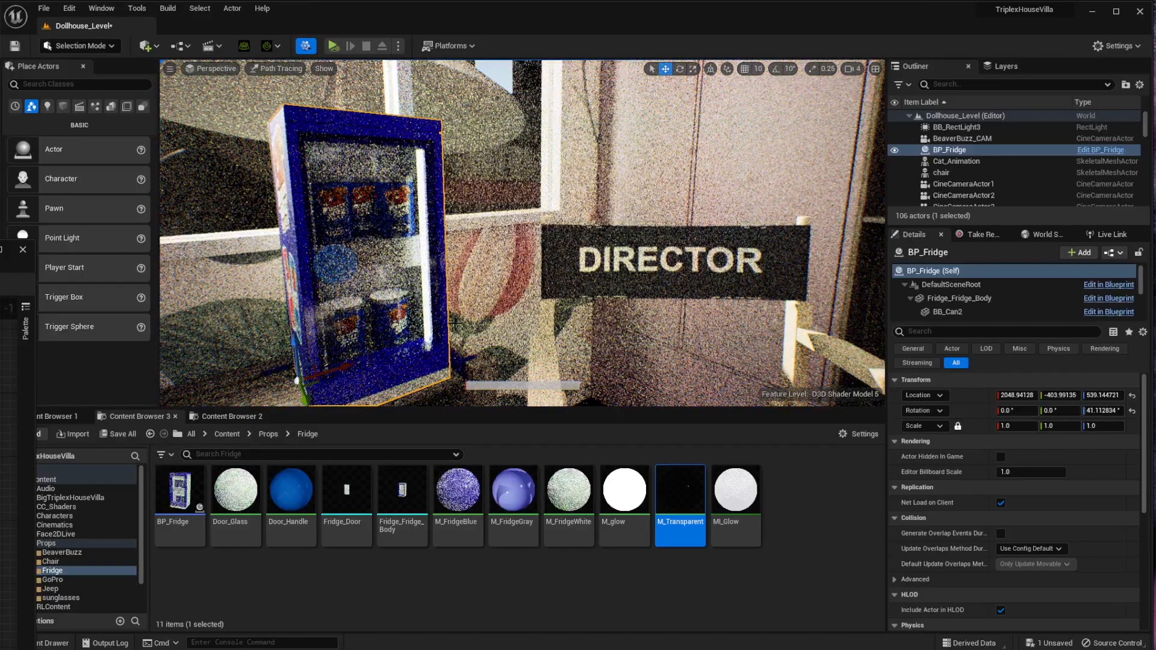
pyautogui.keyDown('alt'); pyautogui.moveTo(428, 290); pyautogui.dragTo(460, 290); pyautogui.keyUp('alt')
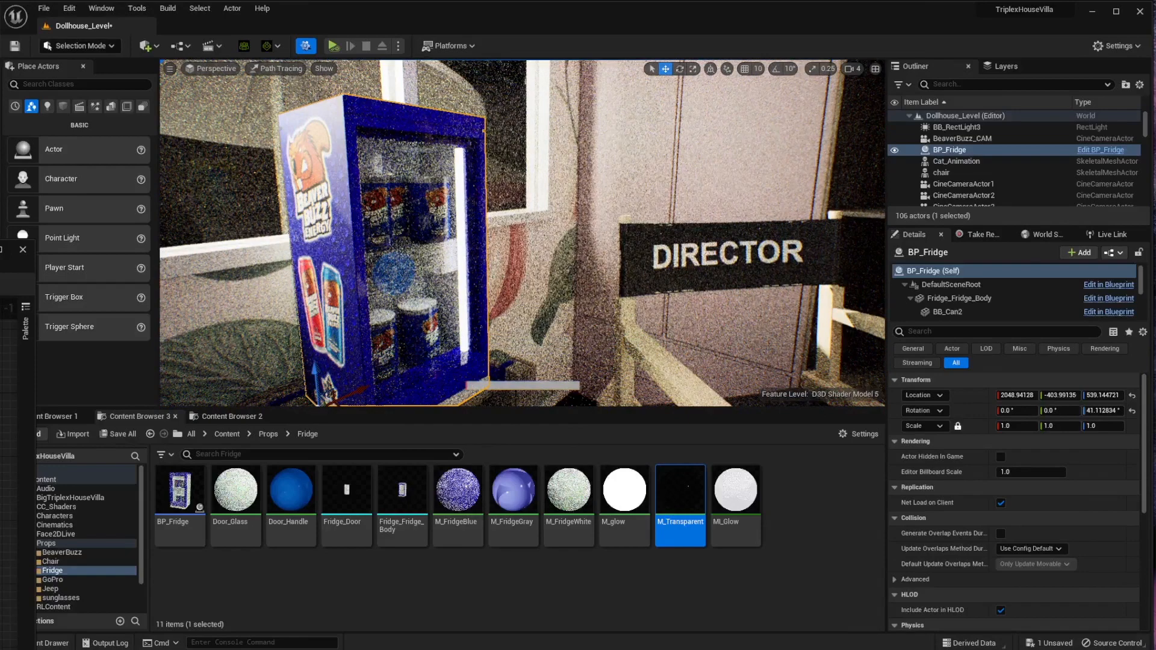
# Step: Return the level viewport to the Lit view mode and look at the fridge from farther back
pyautogui.click(277, 68)
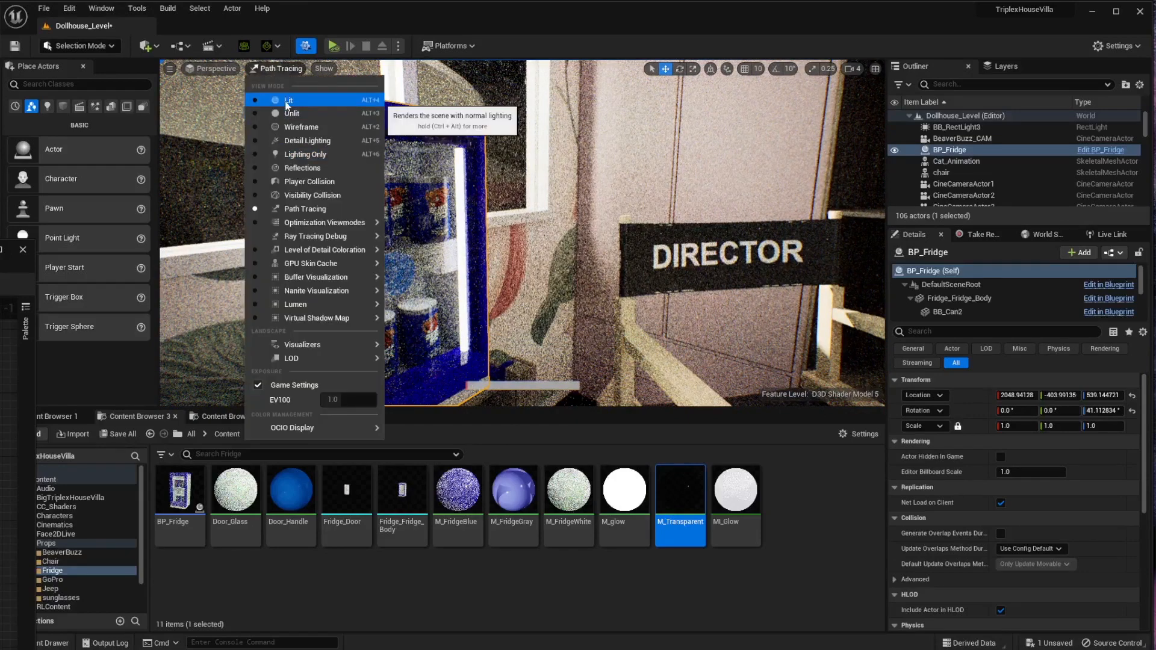
pyautogui.click(287, 102)
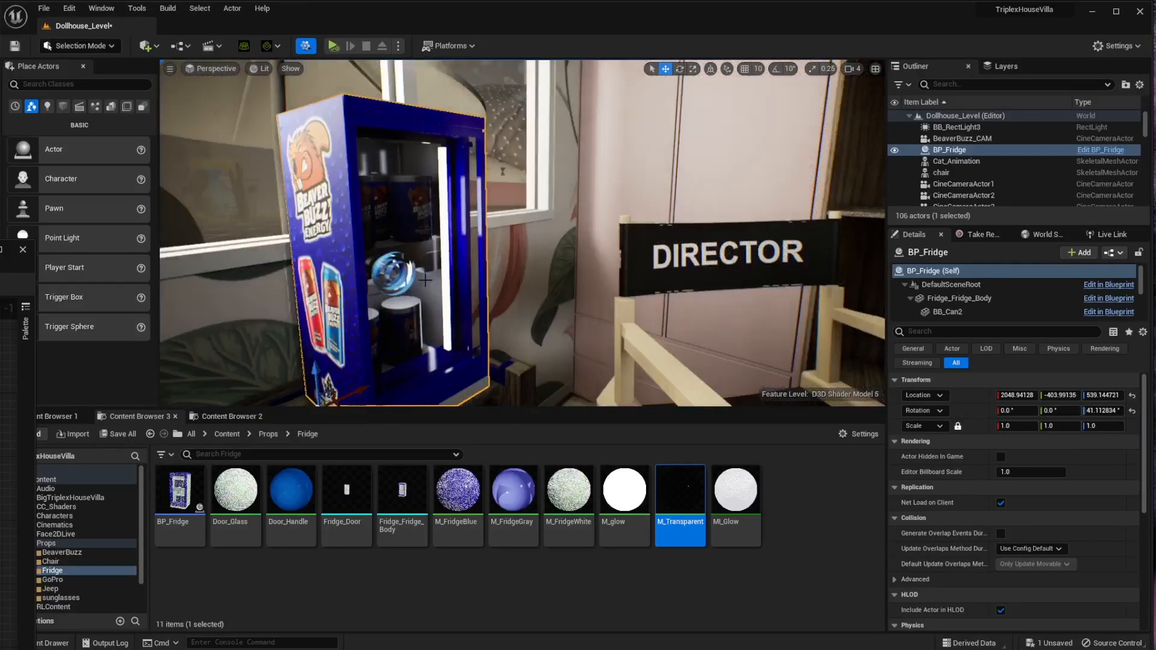
pyautogui.press('s')
pyautogui.moveTo(425, 280)
pyautogui.mouseDown(button='right')
pyautogui.moveTo(457, 281)
pyautogui.moveTo(406, 275)
pyautogui.moveTo(425, 280)
pyautogui.mouseUp(button='right')
pyautogui.press('w')
pyautogui.press('s')
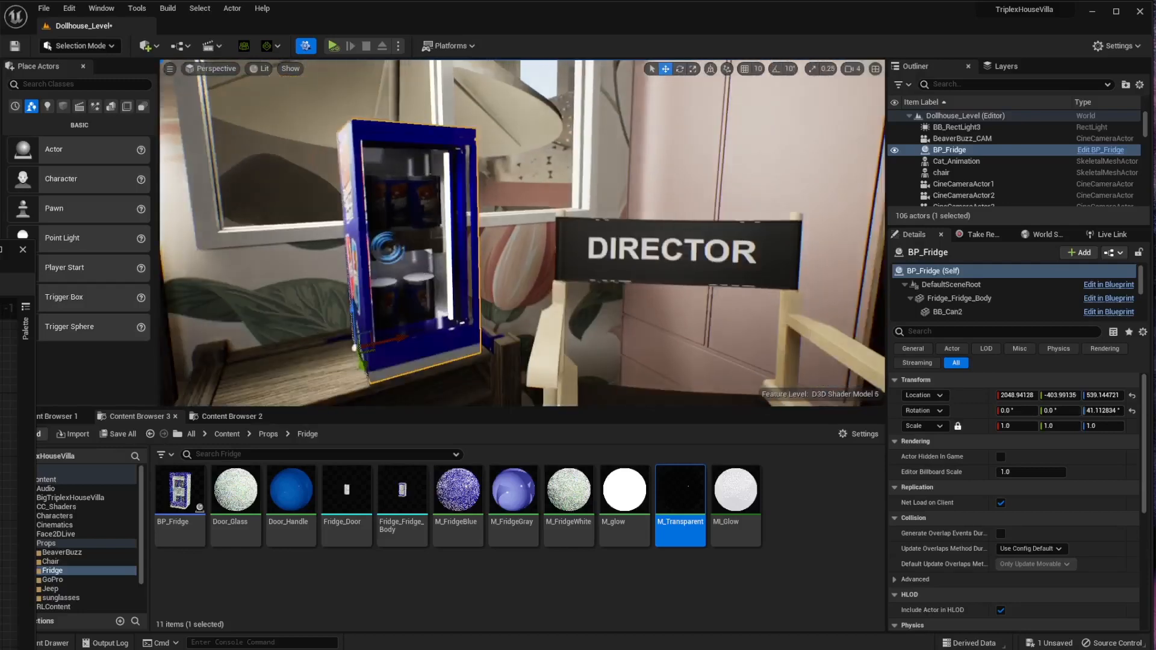
# Step: Bring the M_Transparent material editor back into view and clear the node selection to show the material's own properties
pyautogui.moveTo(0, 262); pyautogui.dragTo(693, 106)
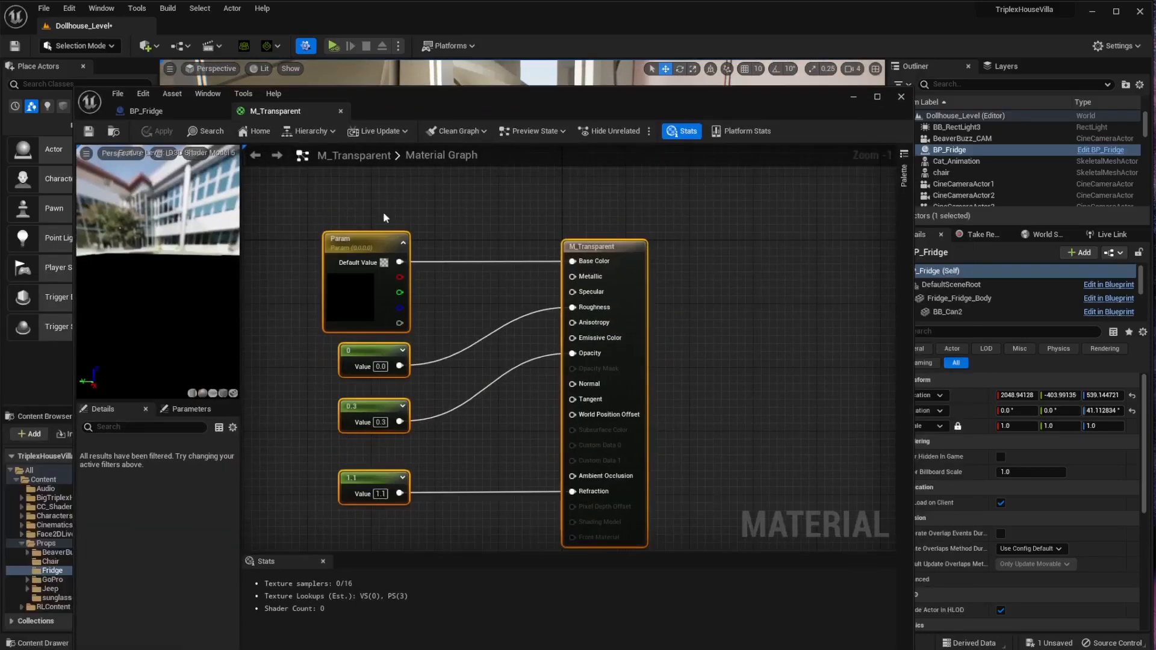
pyautogui.moveTo(400, 101); pyautogui.dragTo(356, 399)
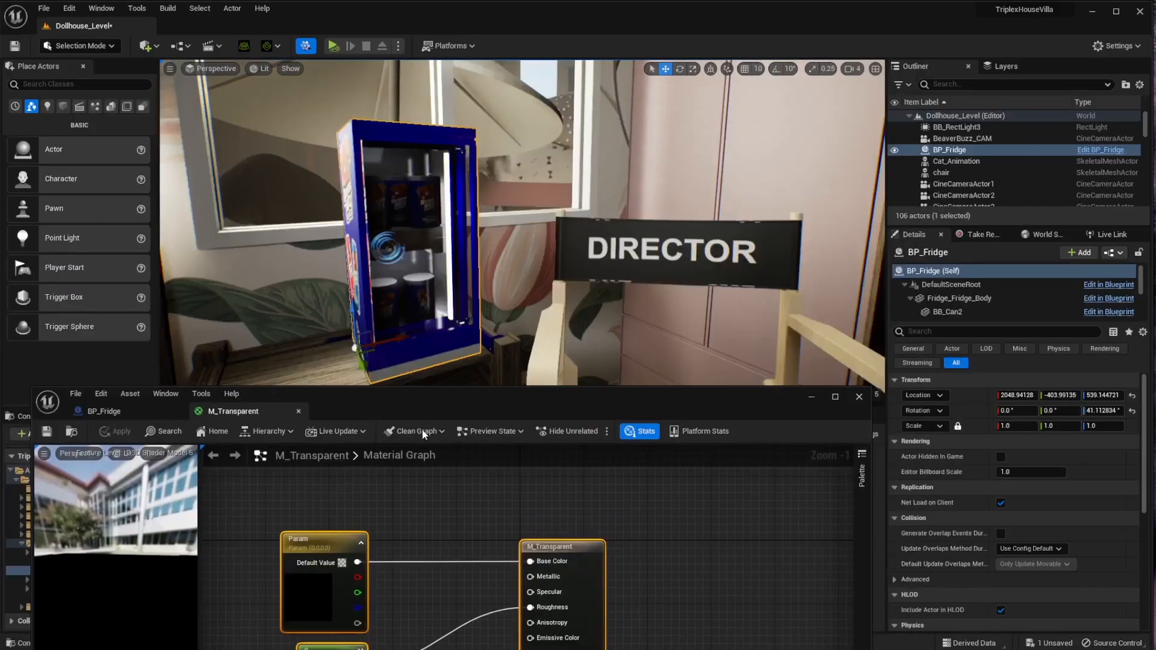
pyautogui.moveTo(428, 411); pyautogui.dragTo(442, 80)
pyautogui.moveTo(468, 424); pyautogui.dragTo(481, 380, button='right')
pyautogui.click(480, 380)
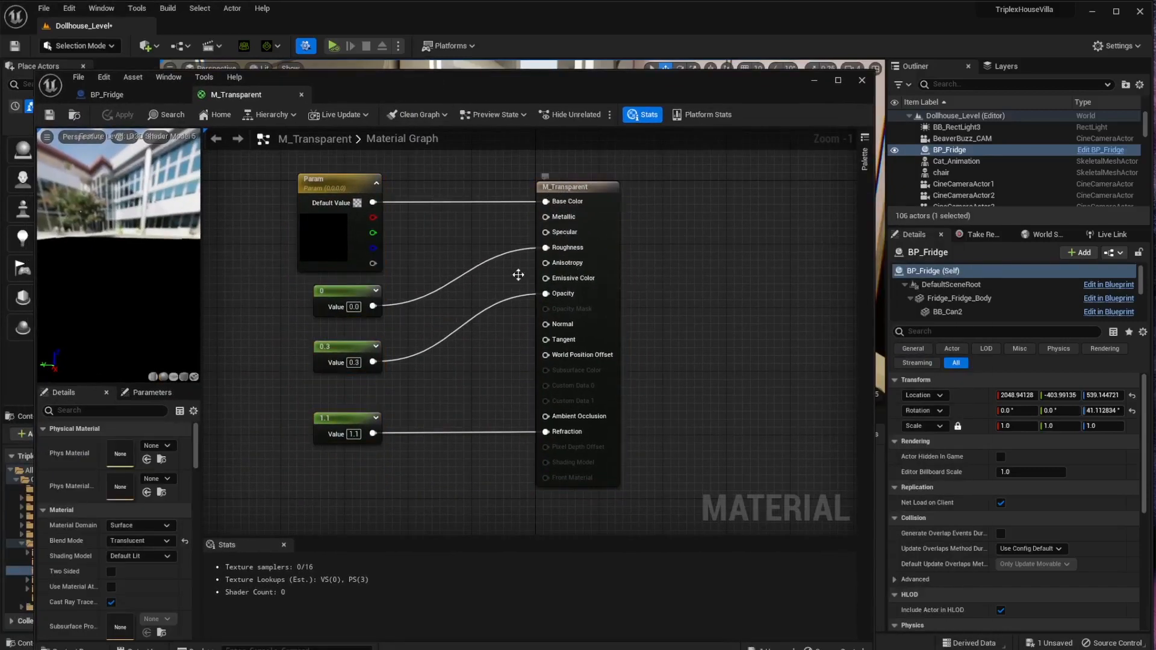
# Step: Look at the parameter conversion option for the Roughness constant and the material instance option for the M_Transparent asset
pyautogui.rightClick(327, 293)
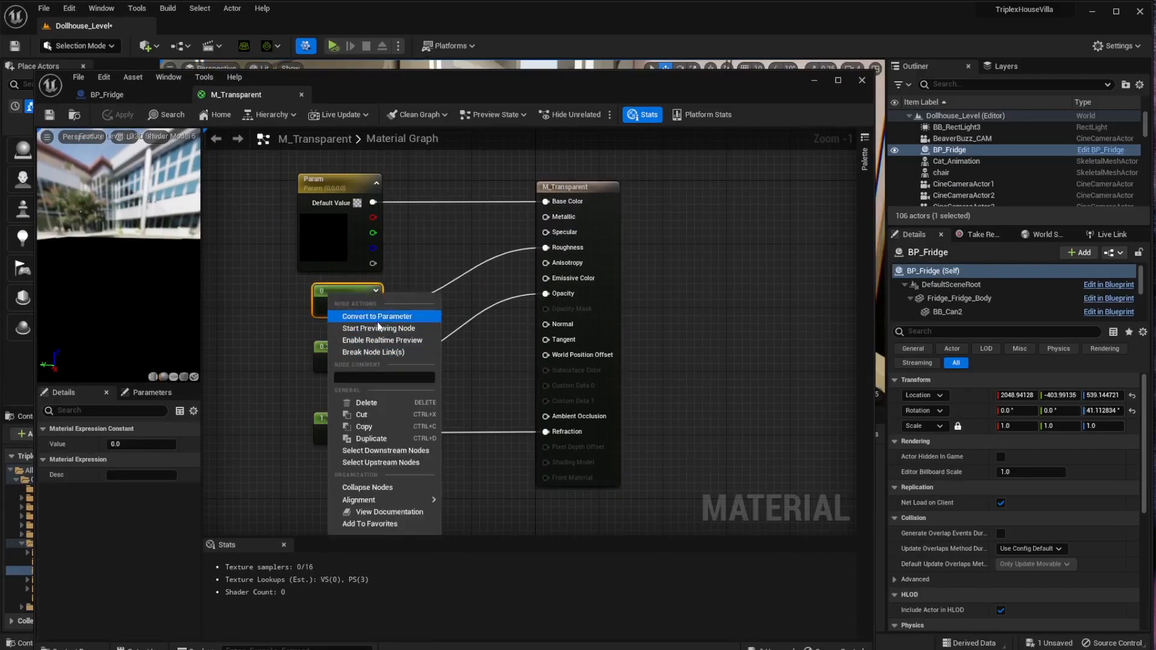
pyautogui.click(414, 255)
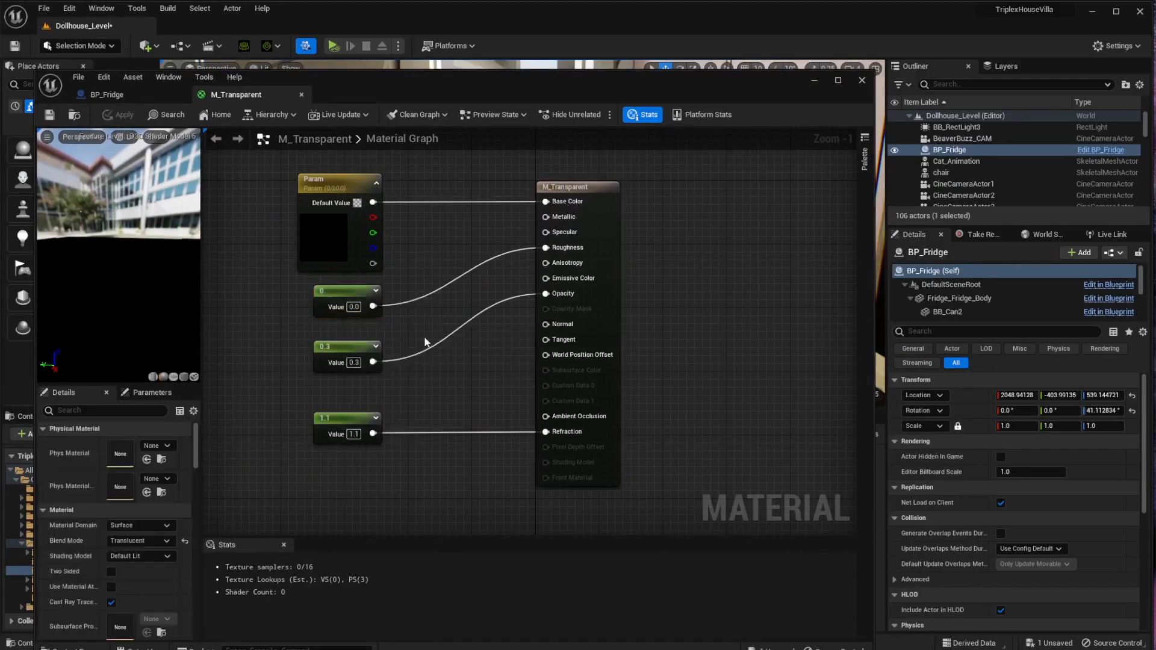
pyautogui.moveTo(477, 212); pyautogui.dragTo(462, 246, button='right')
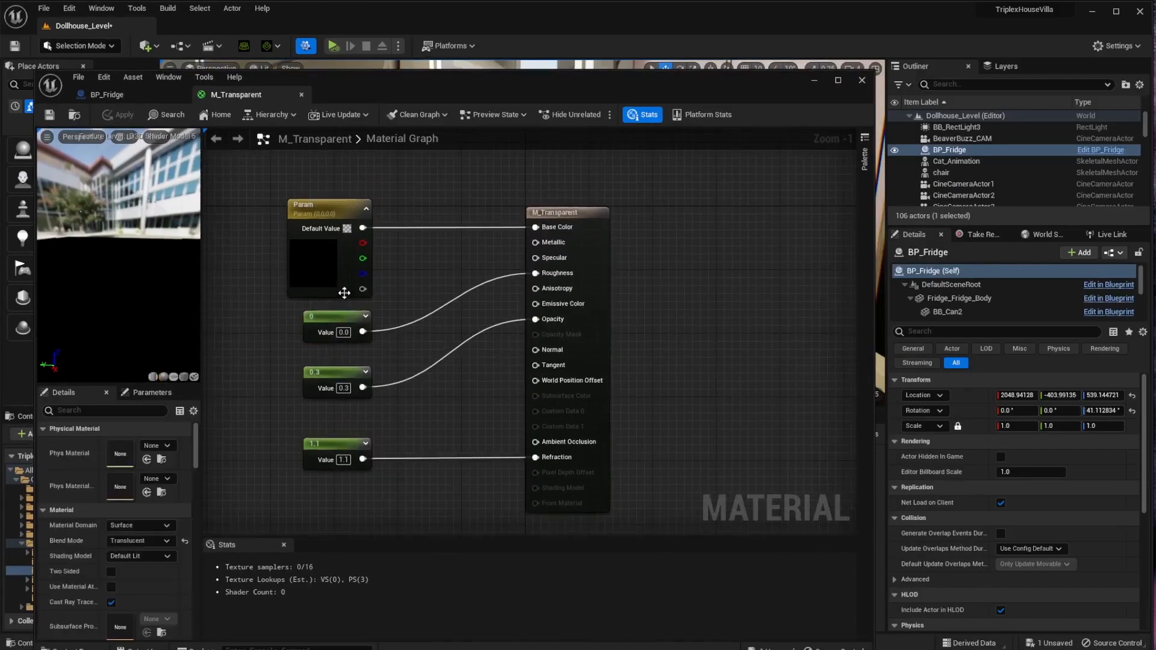
pyautogui.moveTo(639, 91); pyautogui.dragTo(0, 167)
pyautogui.rightClick(658, 493)
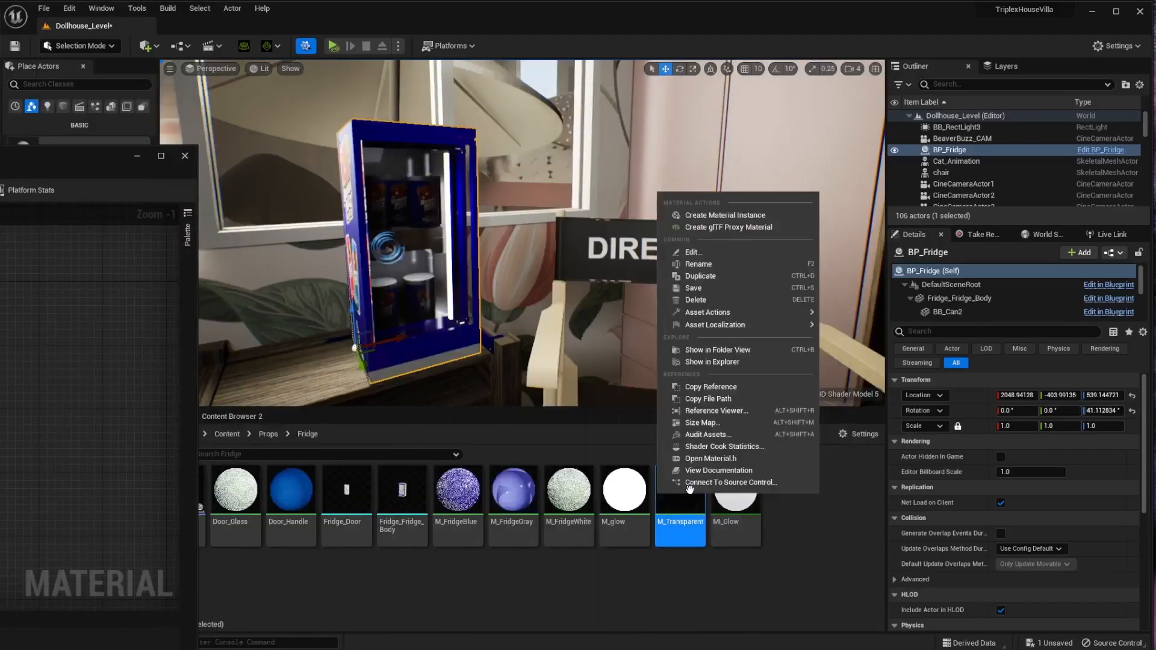
pyautogui.click(76, 288)
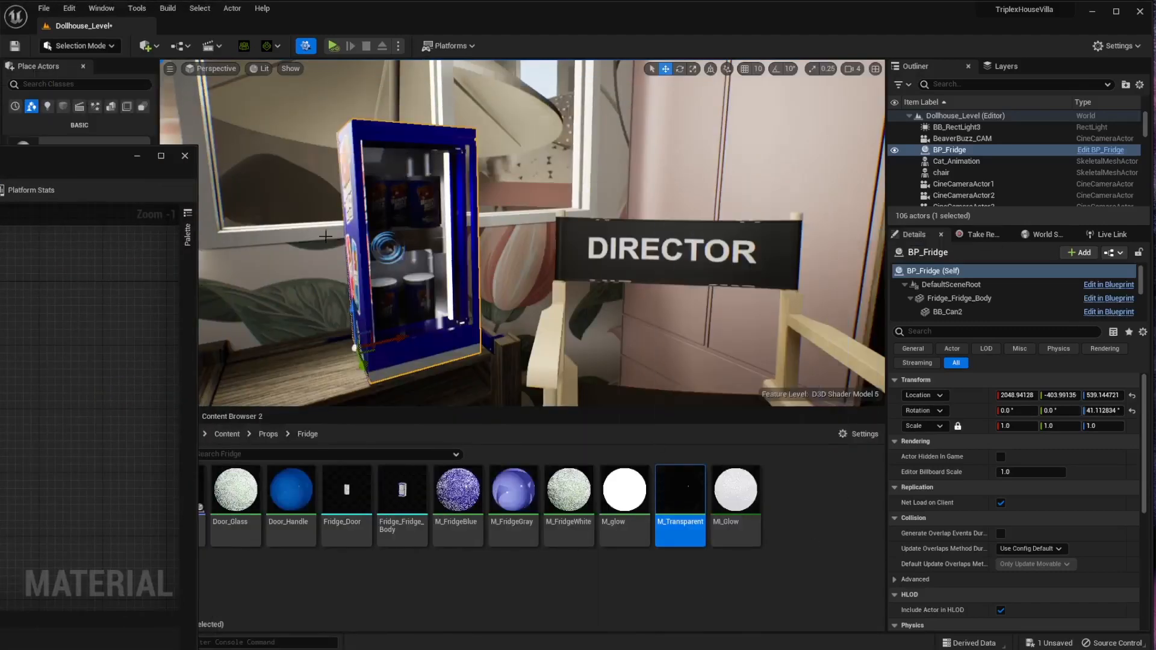
# Step: Close the M_Transparent material, move the BP_Fridge editor out of the way, and open the M_FridgeBlue material
pyautogui.moveTo(64, 161); pyautogui.dragTo(709, 102)
pyautogui.moveTo(321, 288); pyautogui.dragTo(332, 258, button='right')
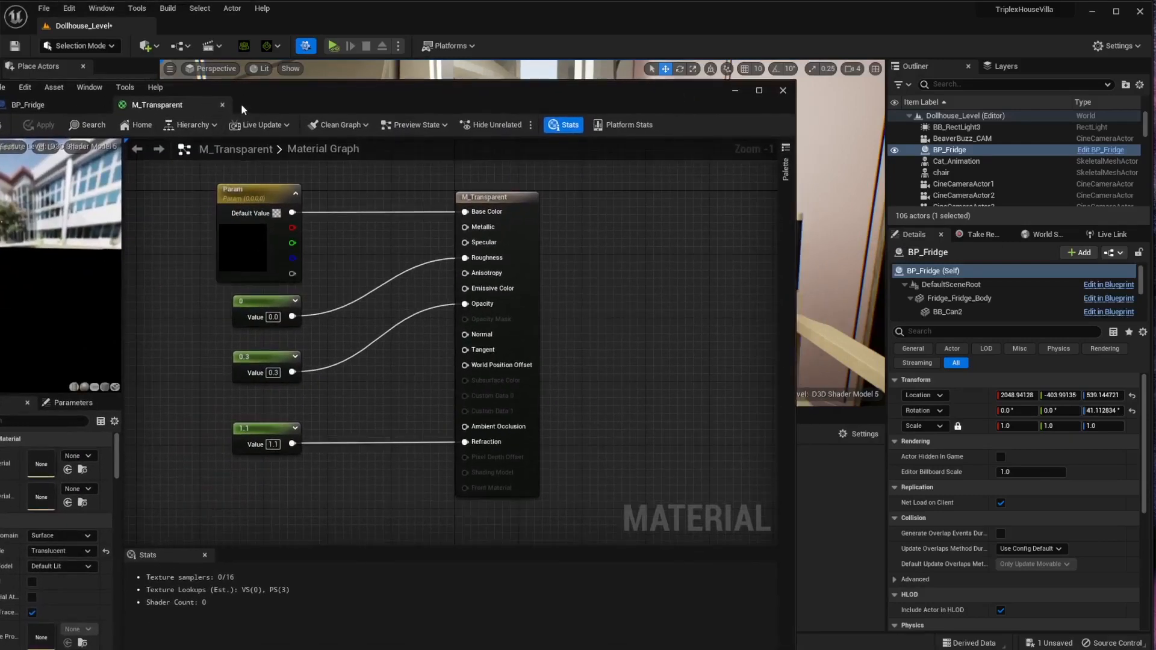
pyautogui.moveTo(373, 94); pyautogui.dragTo(377, 123)
pyautogui.click(257, 277)
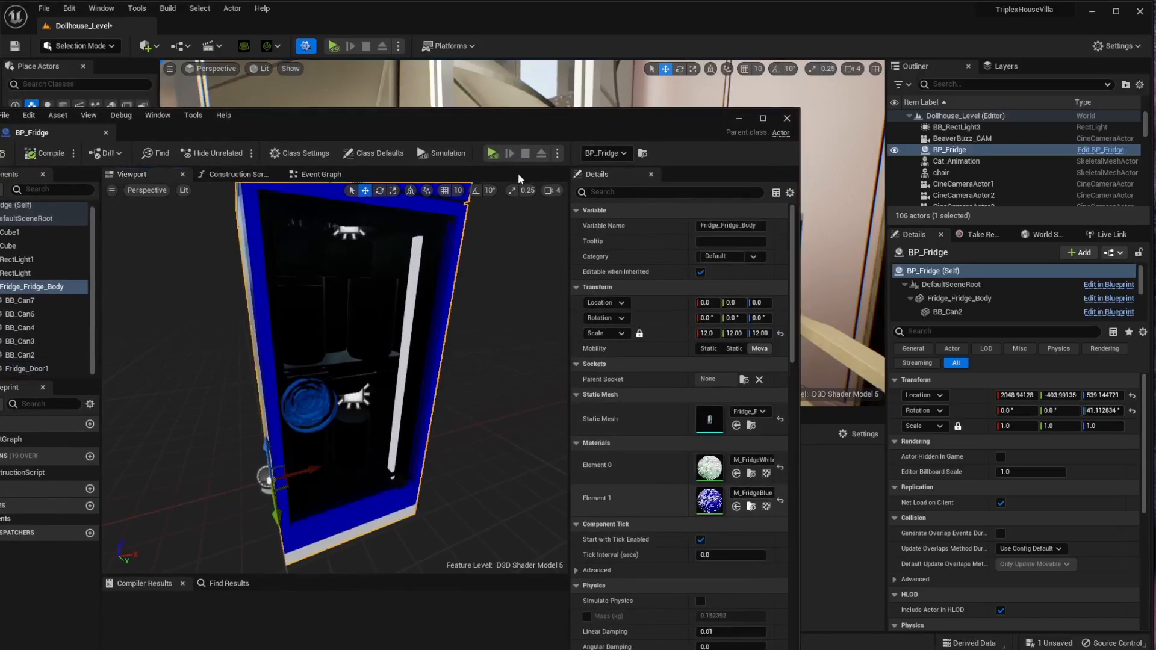
pyautogui.moveTo(514, 119); pyautogui.dragTo(0, 124)
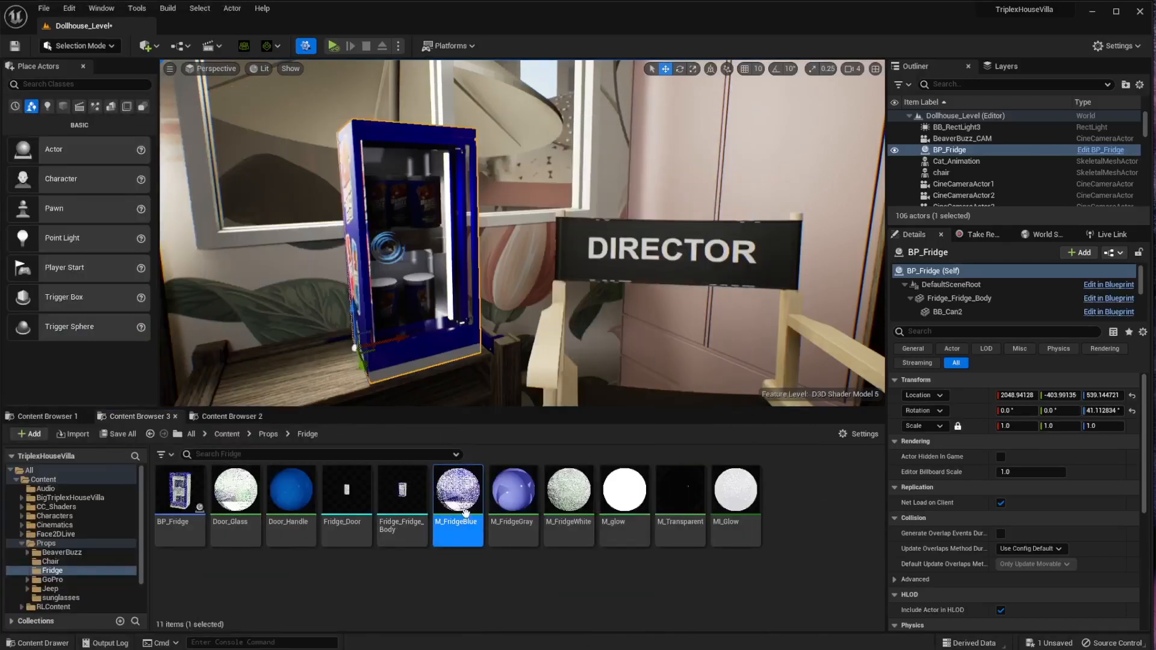
pyautogui.doubleClick(458, 491)
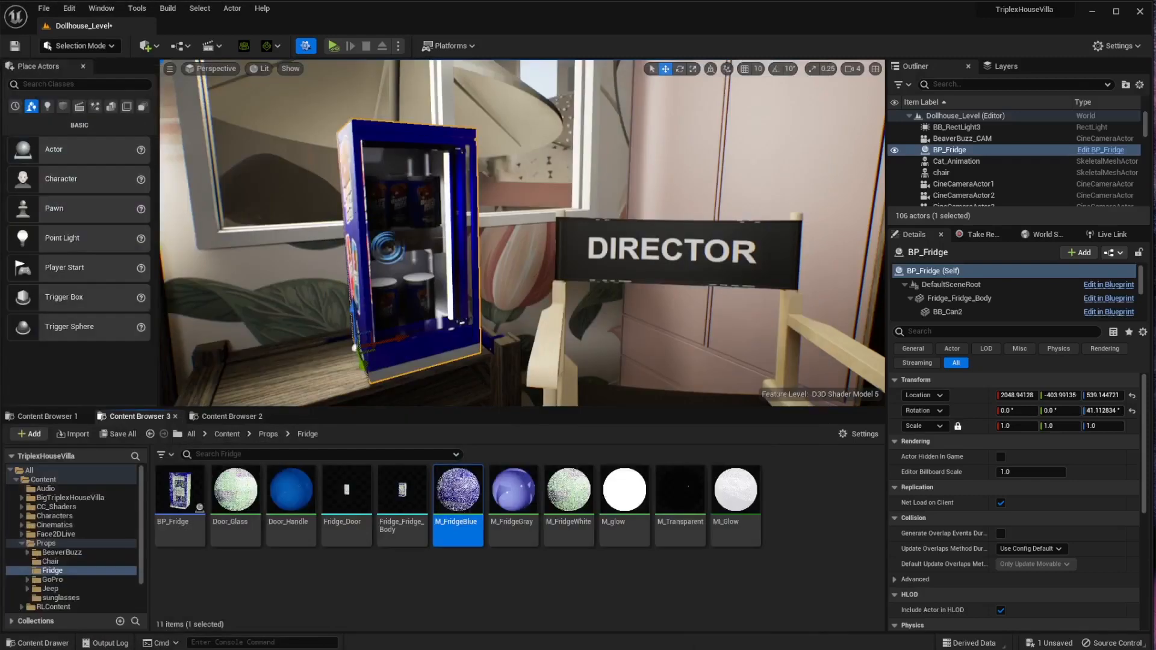
# Step: Select the BB_RectLight3 light in front of the fridge and focus the level view on it
pyautogui.click(545, 226)
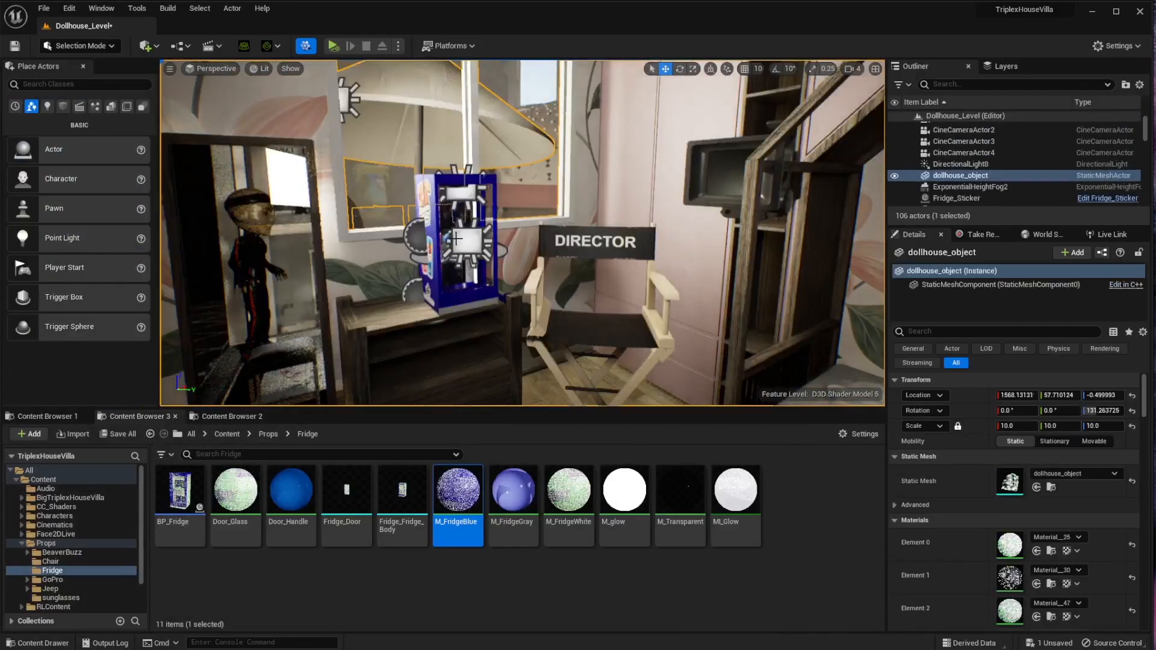
pyautogui.click(466, 235)
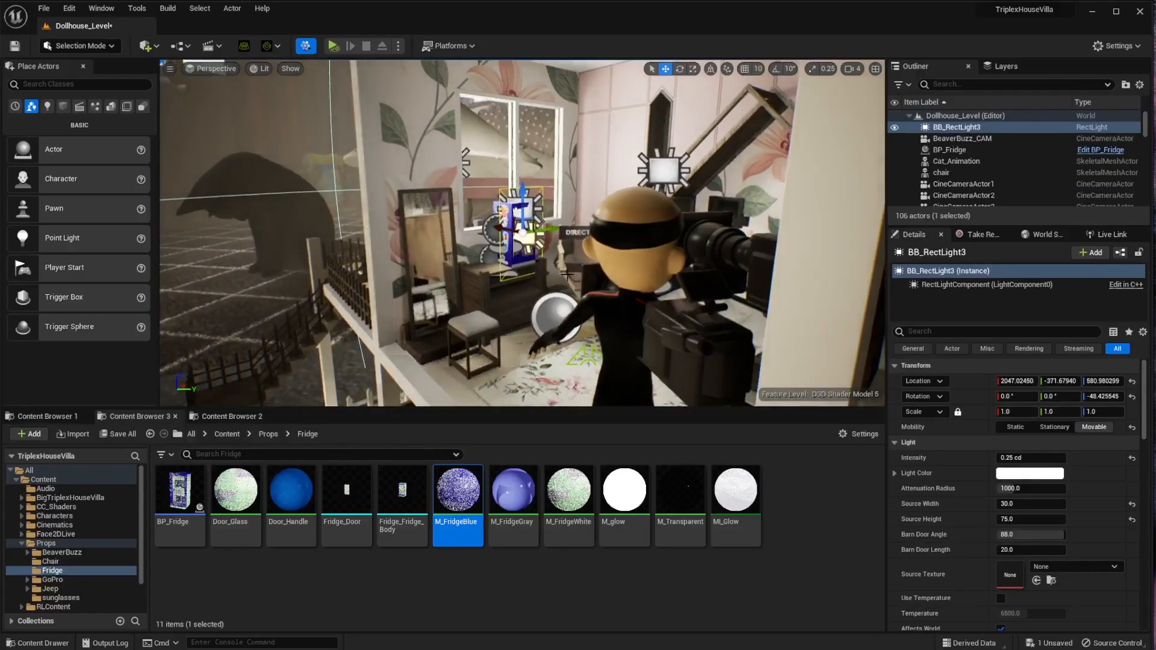
pyautogui.press('f')
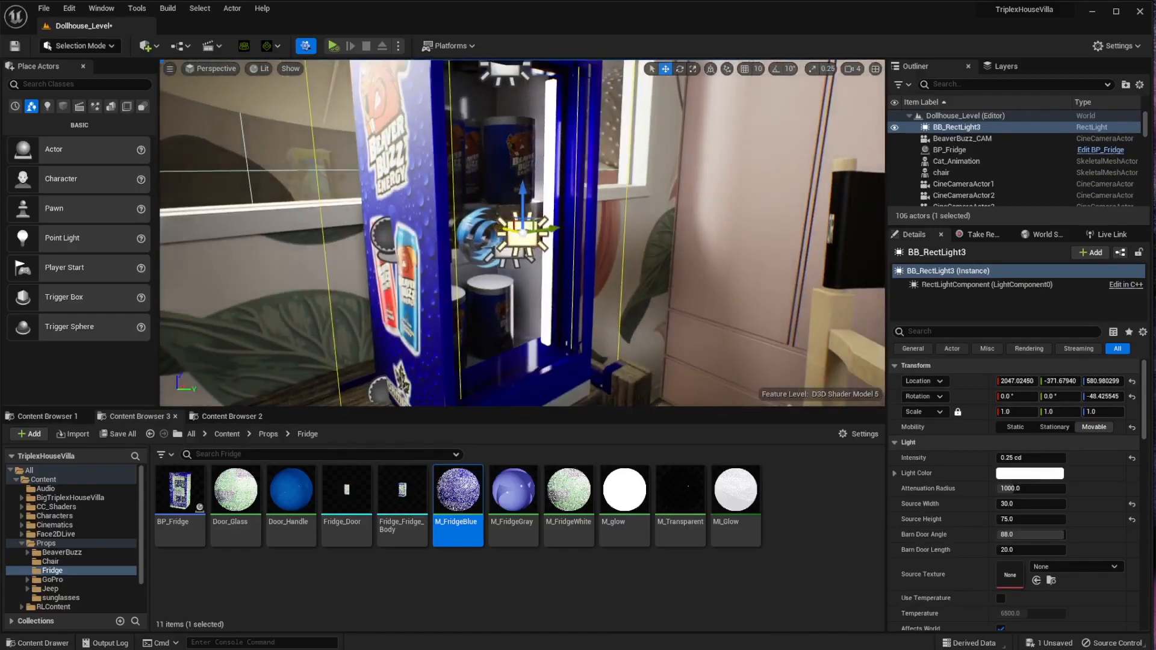
# Step: Try moving BB_RectLight3, undo the move, and try setting the light's intensity to 1
pyautogui.moveTo(522, 232); pyautogui.dragTo(495, 239)
pyautogui.hotkey('ctrl', 'z')
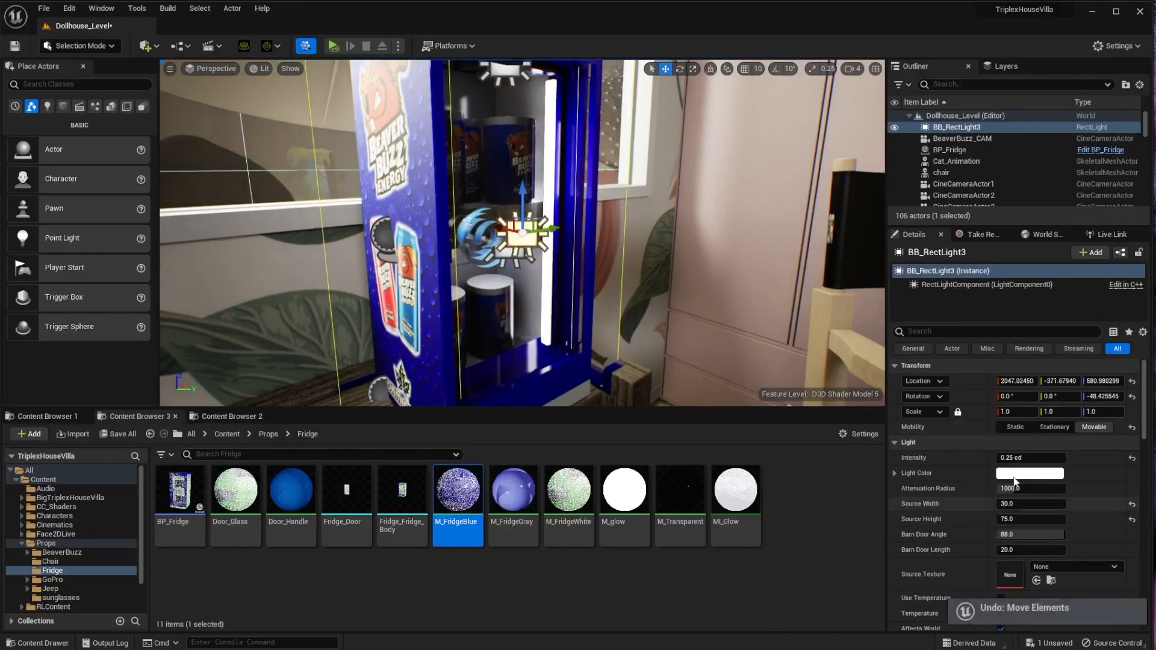
pyautogui.click(1036, 457)
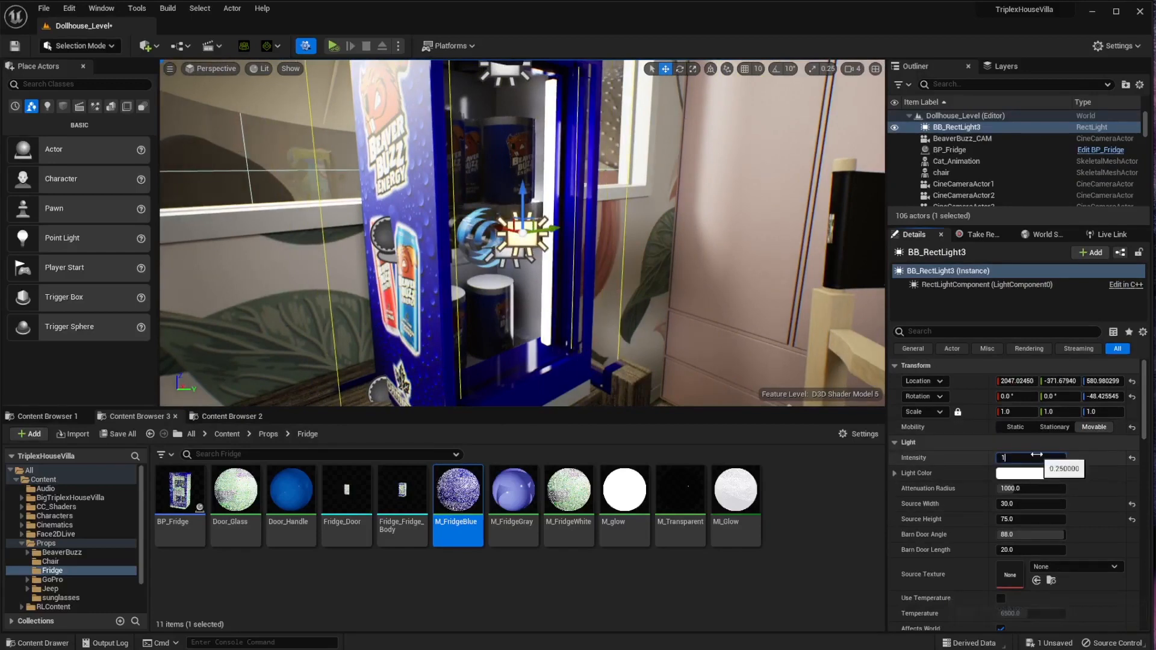
pyautogui.write('1')
pyautogui.press('Return')
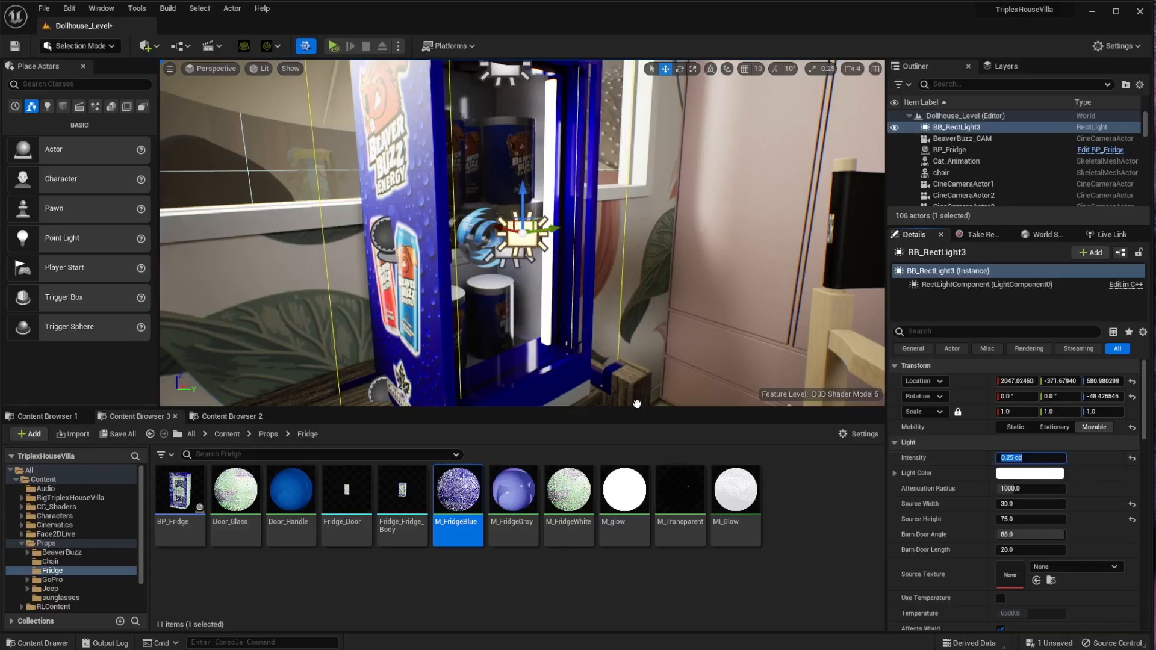
# Step: Inspect BB_RectLight3 around the fridge, undo its accidental shift, and select its RectLightComponent
pyautogui.click(654, 343)
pyautogui.keyDown('alt'); pyautogui.moveTo(510, 226); pyautogui.dragTo(317, 231); pyautogui.keyUp('alt')
pyautogui.click(510, 226)
pyautogui.keyDown('alt'); pyautogui.moveTo(510, 227); pyautogui.dragTo(348, 282); pyautogui.keyUp('alt')
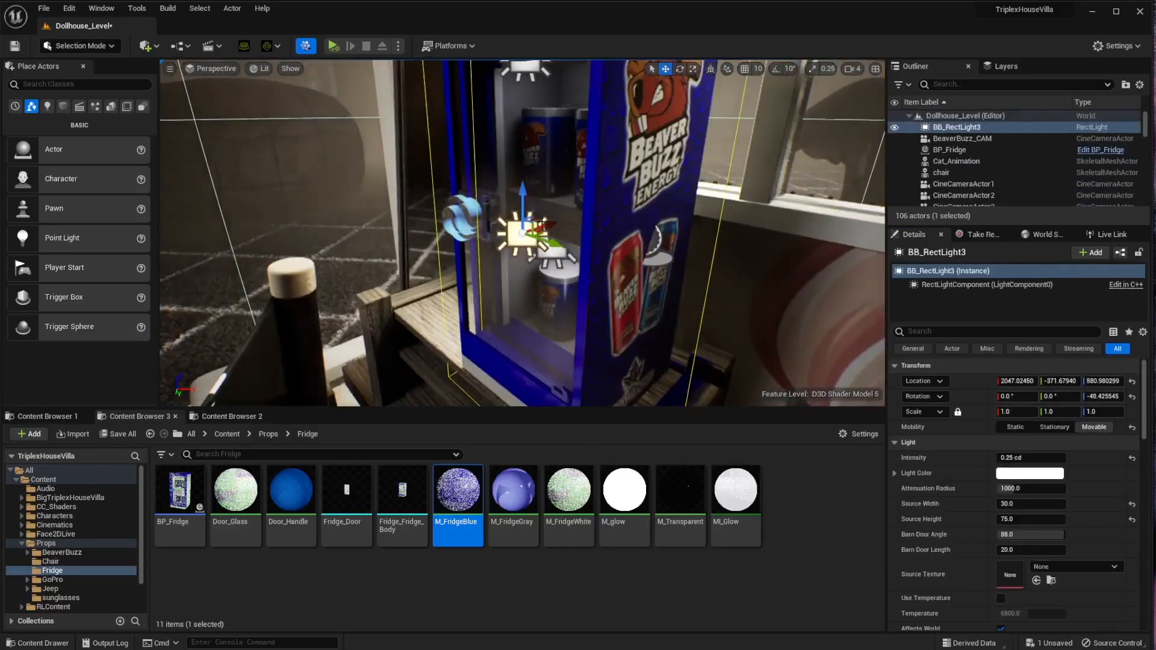
pyautogui.hotkey('ctrl', 'z')
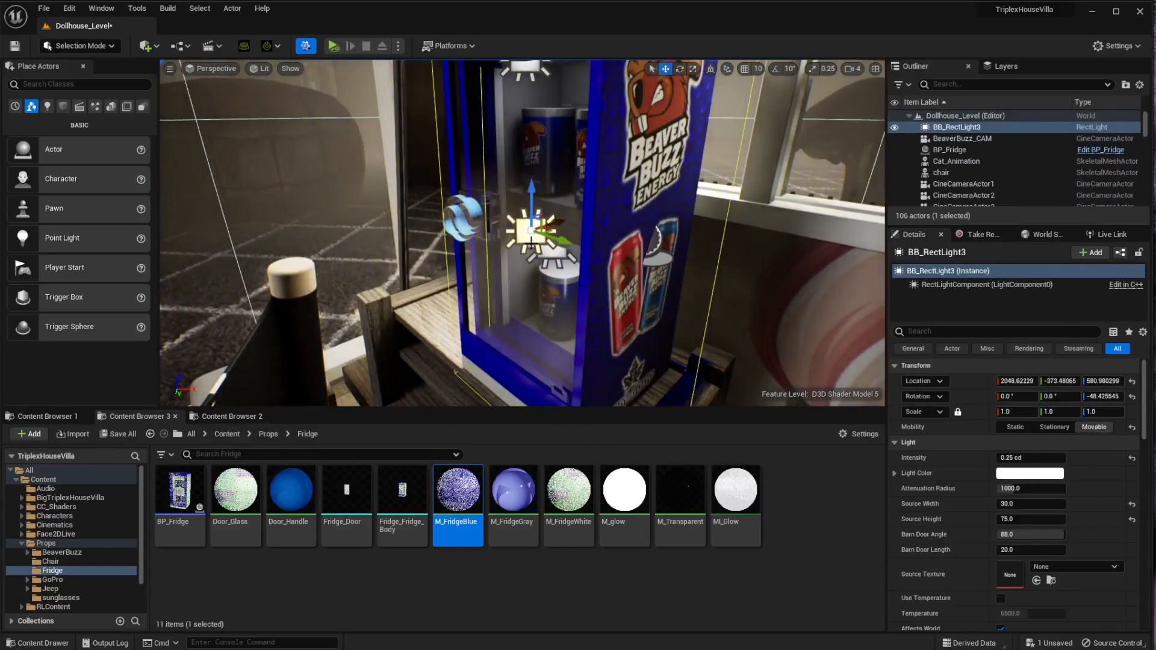
pyautogui.keyDown('alt'); pyautogui.moveTo(523, 234); pyautogui.dragTo(675, 303); pyautogui.keyUp('alt')
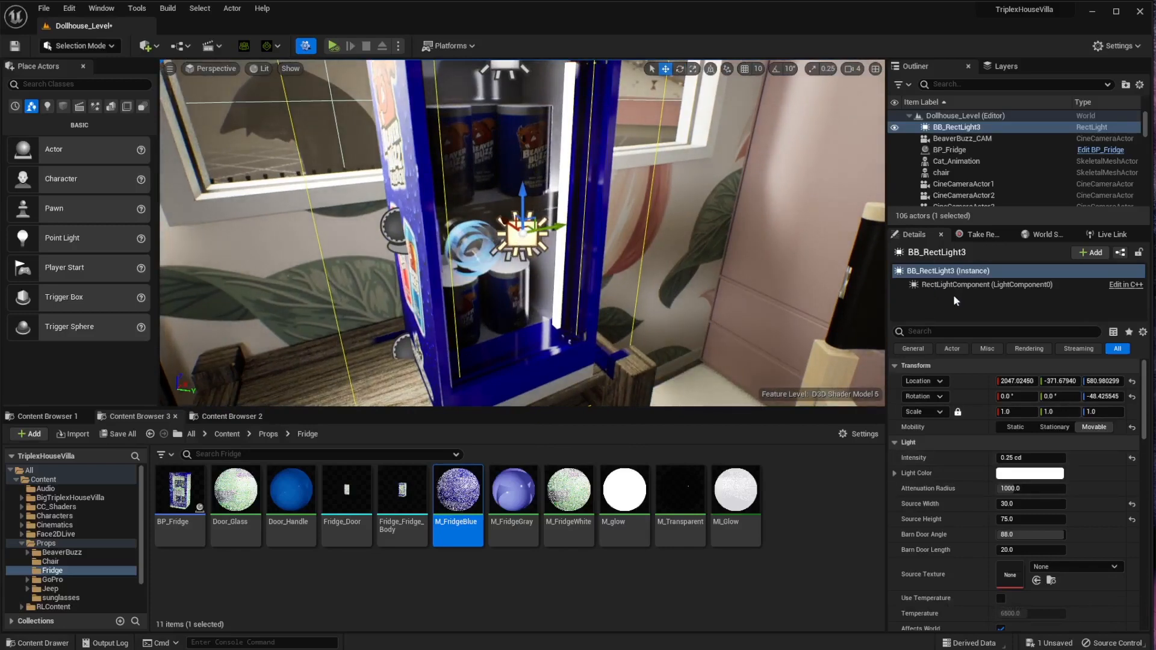
pyautogui.click(988, 284)
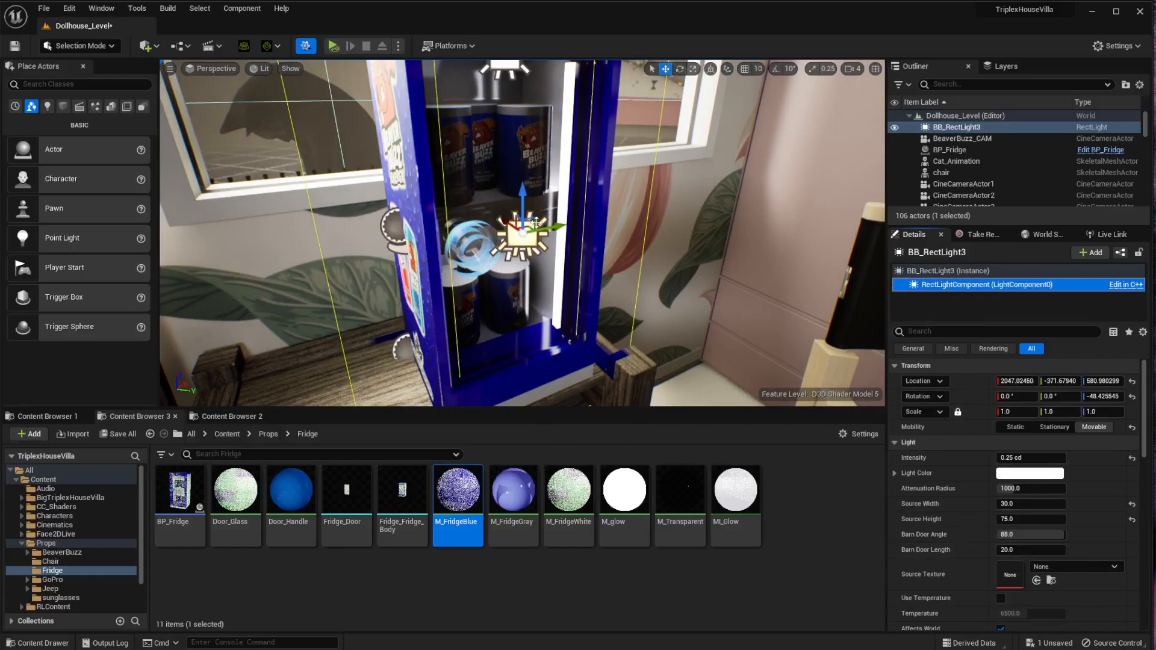
# Step: Examine the Fridge_Sticker decal on the fridge's side, and select BP_Fridge in the level
pyautogui.click(396, 227)
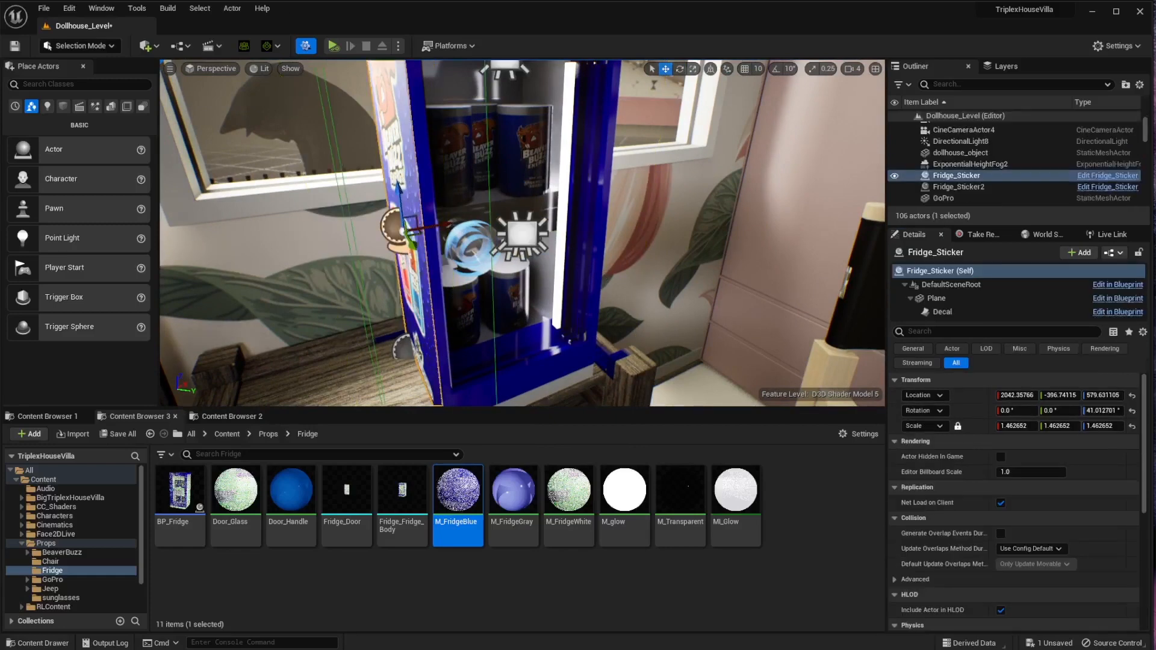
pyautogui.keyDown('alt'); pyautogui.moveTo(515, 171); pyautogui.dragTo(409, 144); pyautogui.keyUp('alt')
pyautogui.moveTo(515, 171); pyautogui.dragTo(515, 123, button='right')
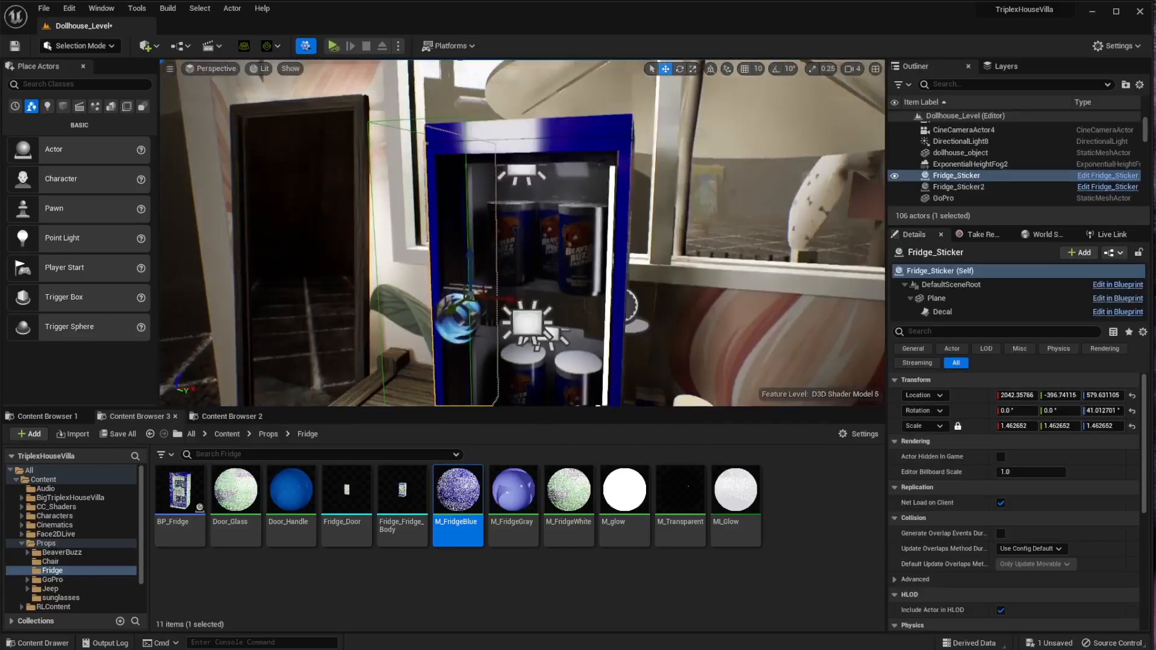
pyautogui.click(625, 198)
pyautogui.keyDown('alt'); pyautogui.moveTo(720, 225); pyautogui.dragTo(542, 263); pyautogui.keyUp('alt')
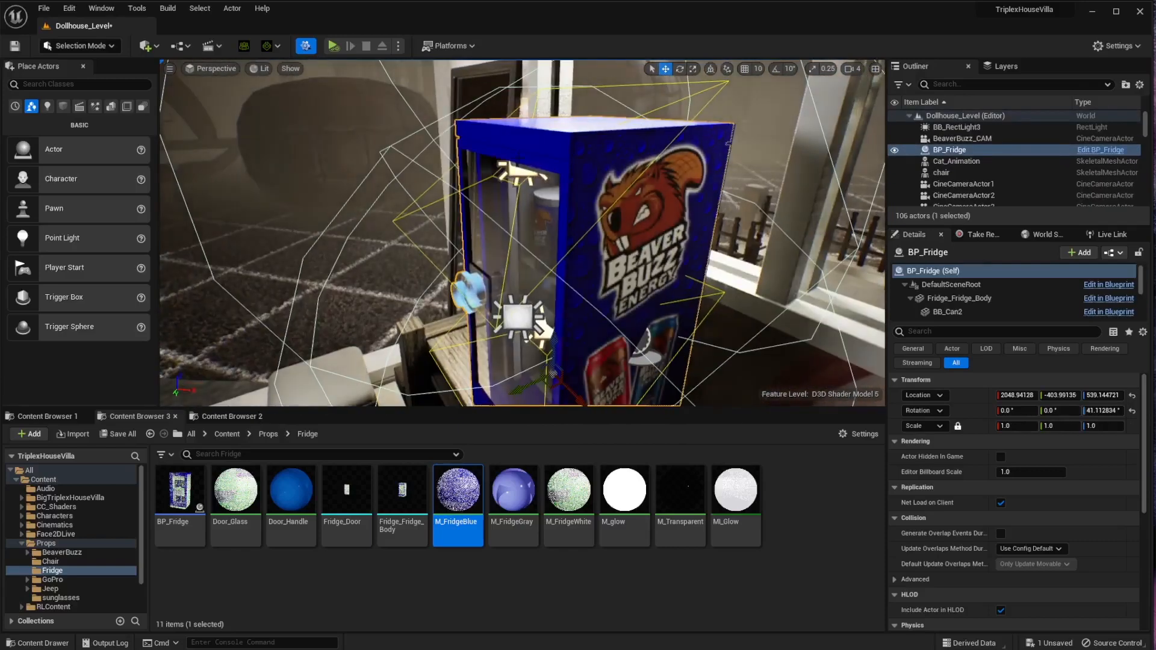
# Step: Try moving the BP_Fridge actor sideways in the level and undo the move
pyautogui.press('e')
pyautogui.scroll(-1, 519, 229)
pyautogui.scroll(2, 530, 311)
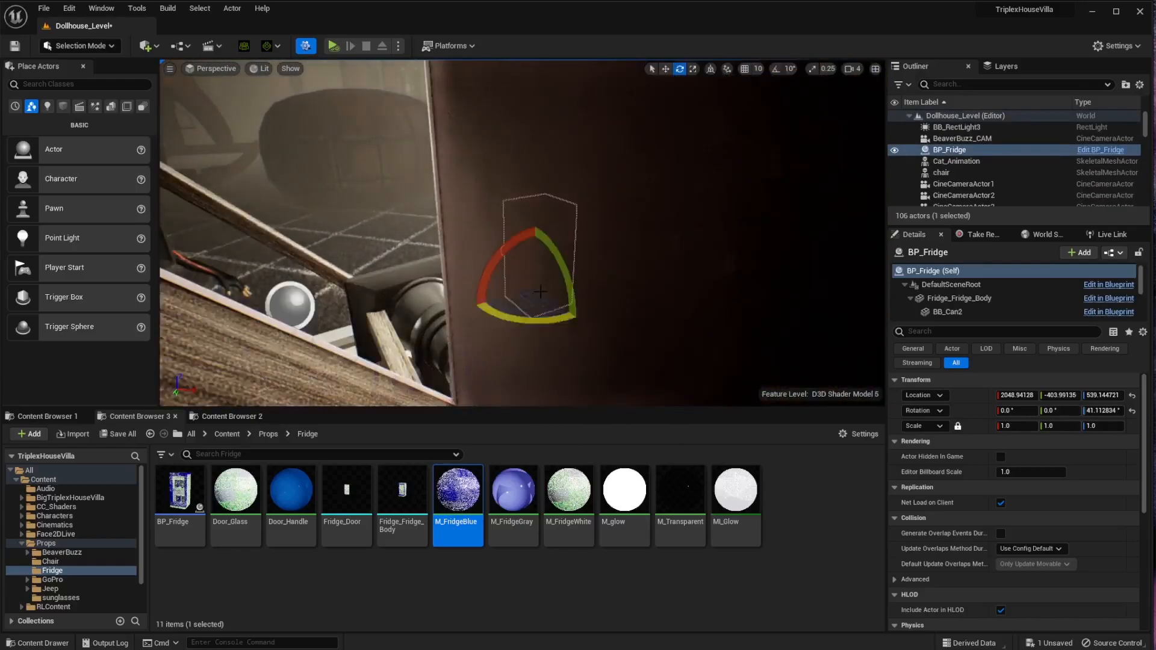
pyautogui.scroll(-1, 531, 311)
pyautogui.press('w')
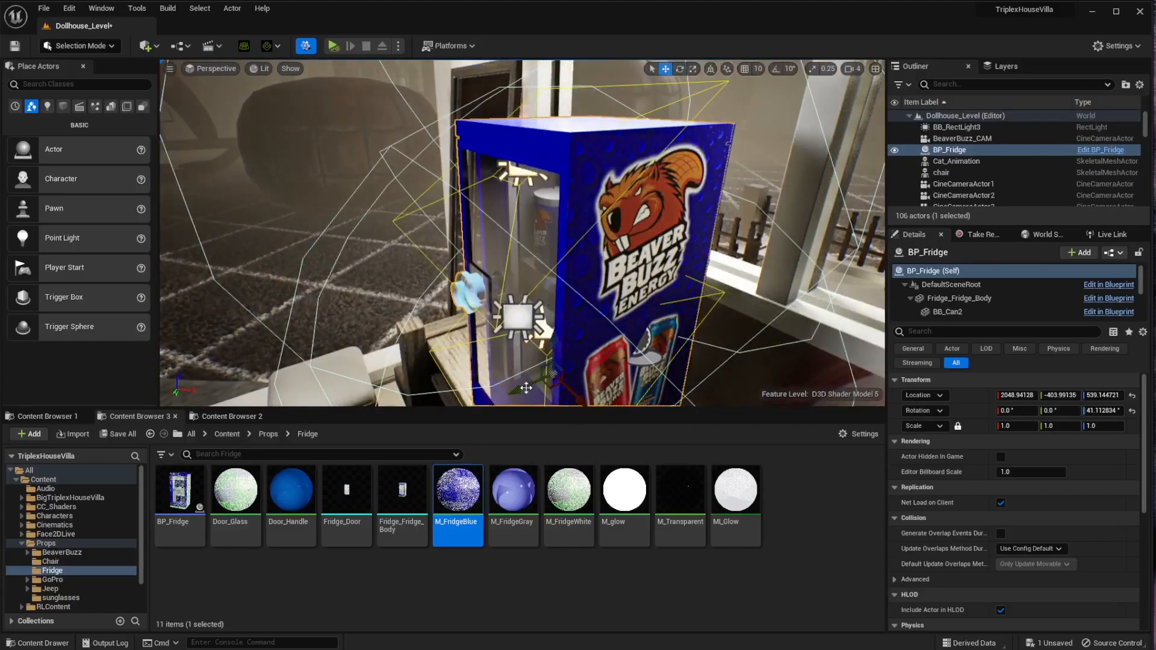
pyautogui.moveTo(527, 388); pyautogui.dragTo(451, 392)
pyautogui.hotkey('ctrl', 'z')
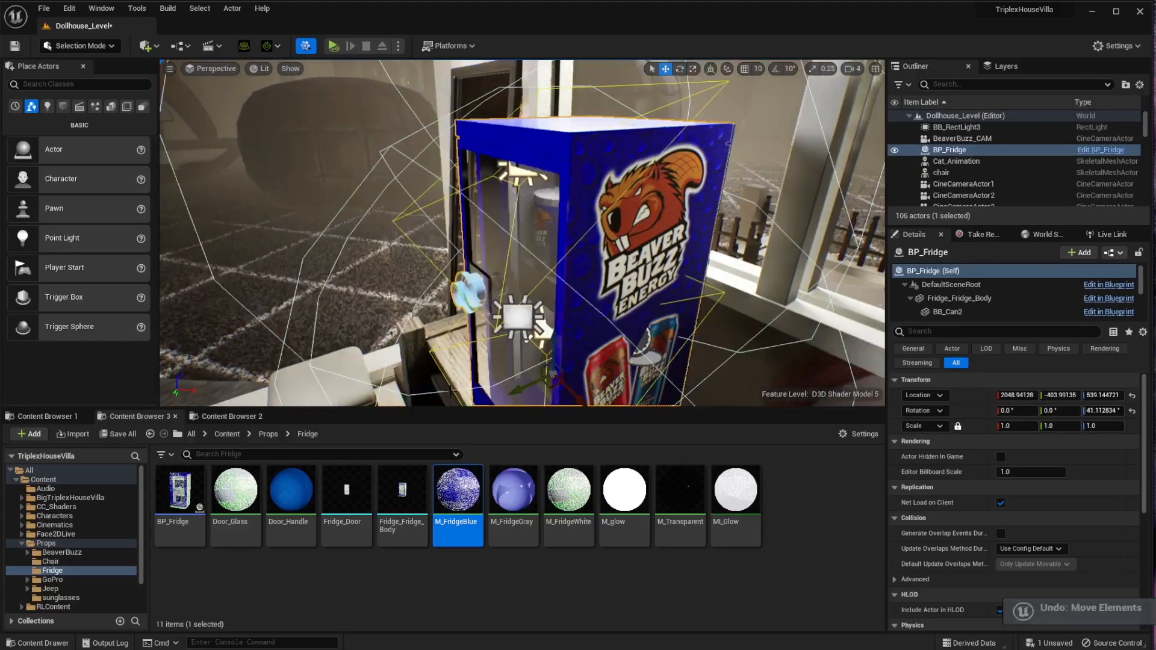
# Step: Open the BP_Fridge blueprint and show the fridge up close in its 3D view
pyautogui.keyDown('alt'); pyautogui.moveTo(385, 337); pyautogui.dragTo(508, 337); pyautogui.keyUp('alt')
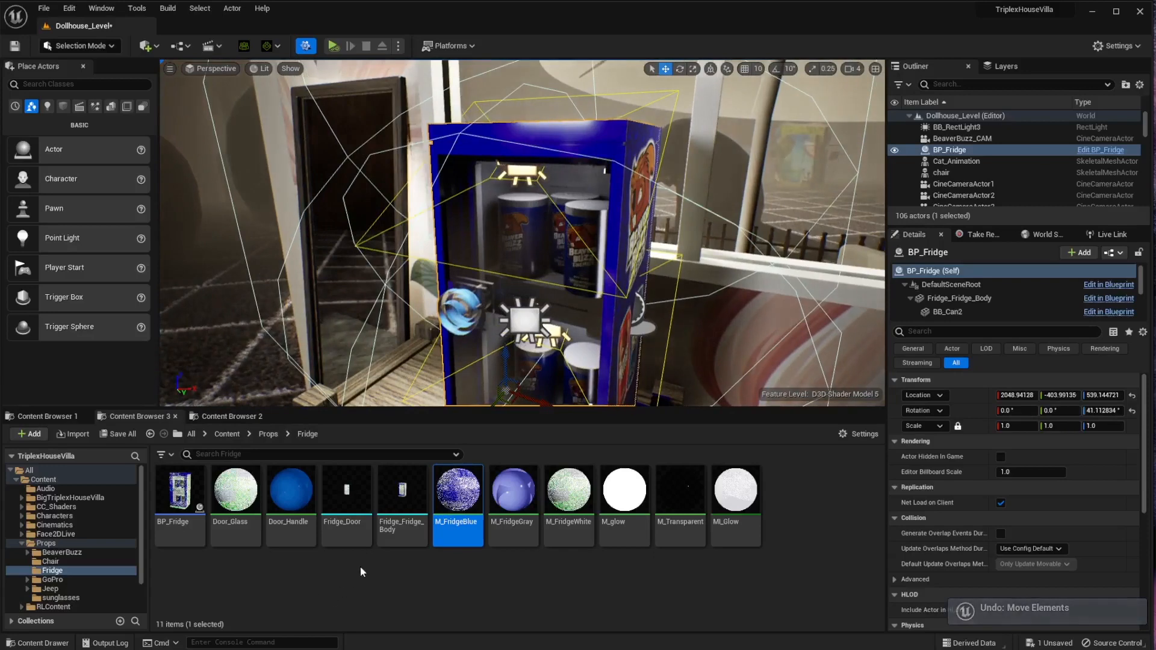
pyautogui.click(180, 500)
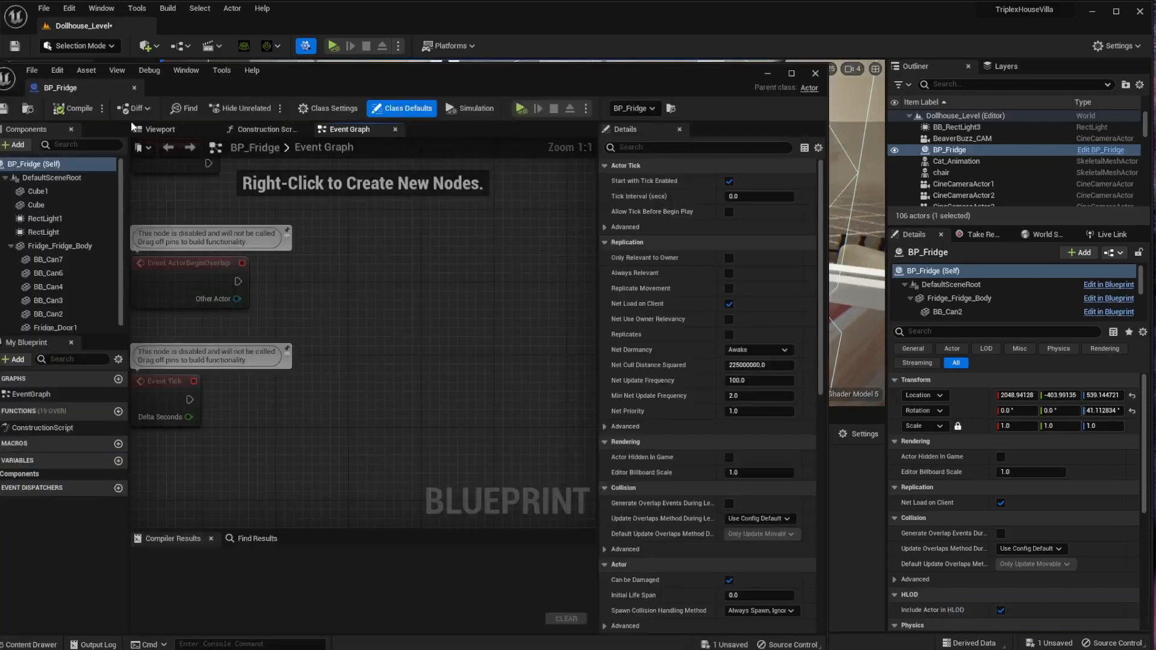
pyautogui.click(133, 128)
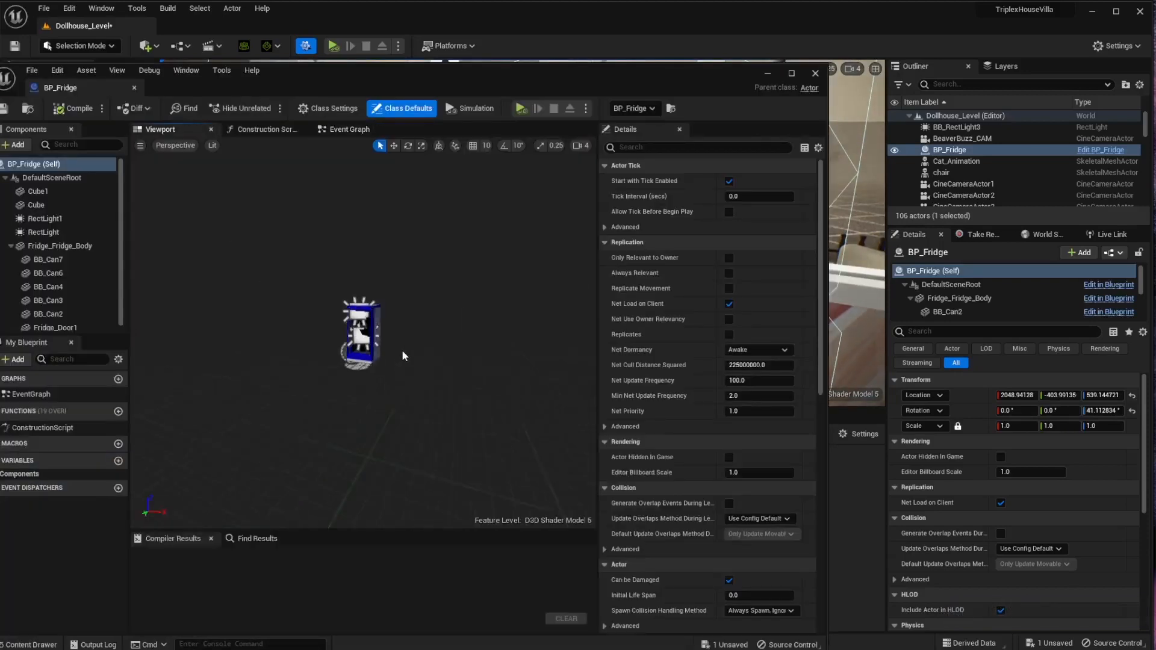
pyautogui.click(402, 349)
pyautogui.press('f')
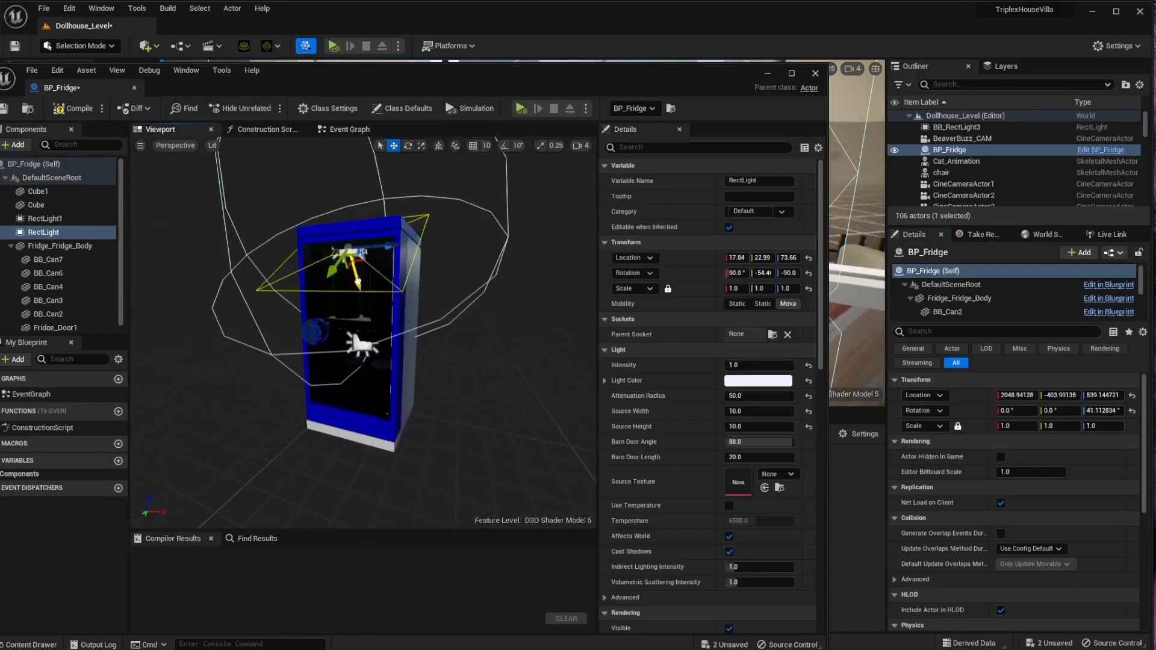
# Step: Try moving the RectLight component at the top of the blueprint fridge and undo the move
pyautogui.moveTo(359, 282); pyautogui.dragTo(324, 161)
pyautogui.hotkey('ctrl', 'z')
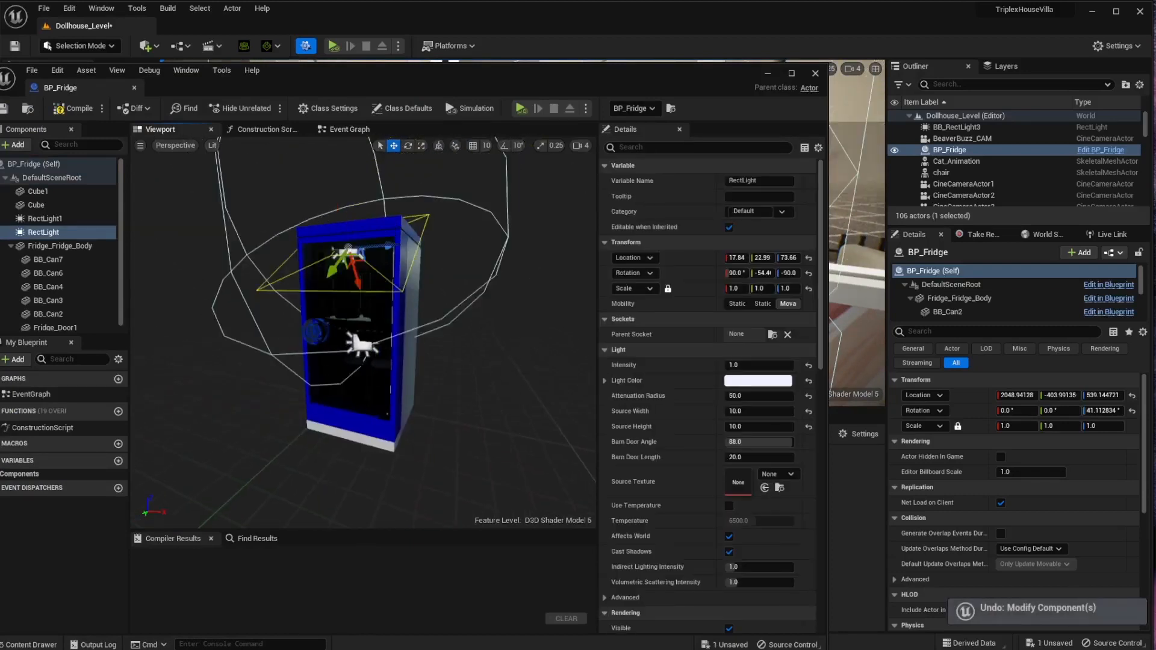
pyautogui.keyDown('alt'); pyautogui.moveTo(274, 220); pyautogui.dragTo(199, 223); pyautogui.keyUp('alt')
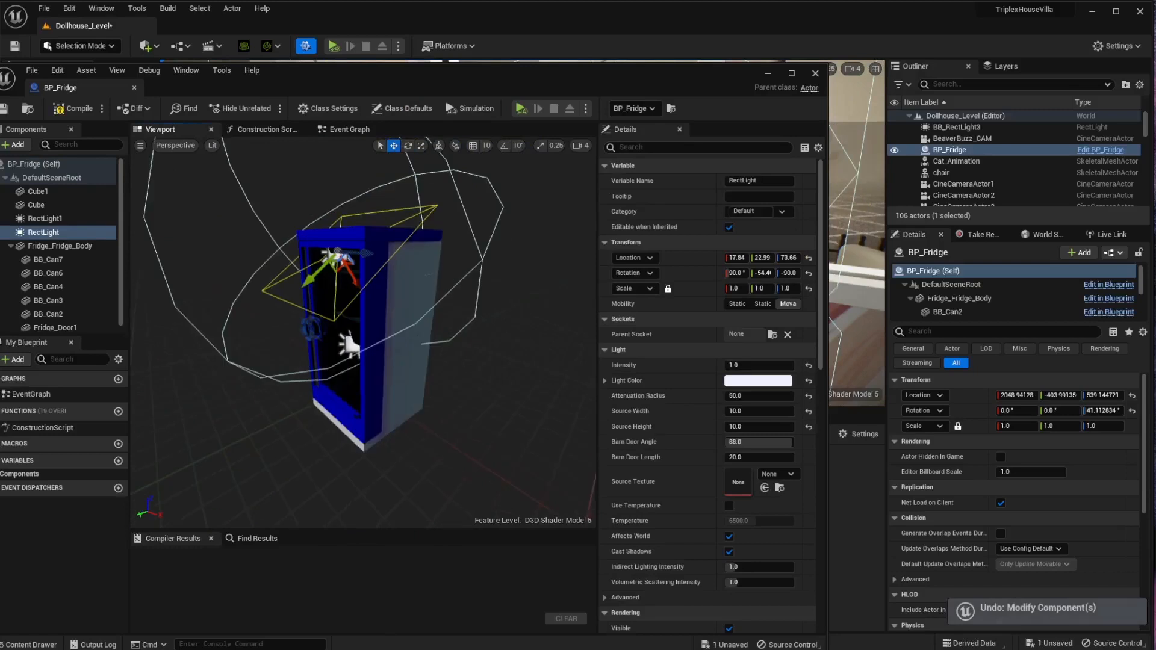
# Step: Compare the RectLight and RectLight1 components, and examine RectLight1's placement inside the fridge
pyautogui.click(40, 219)
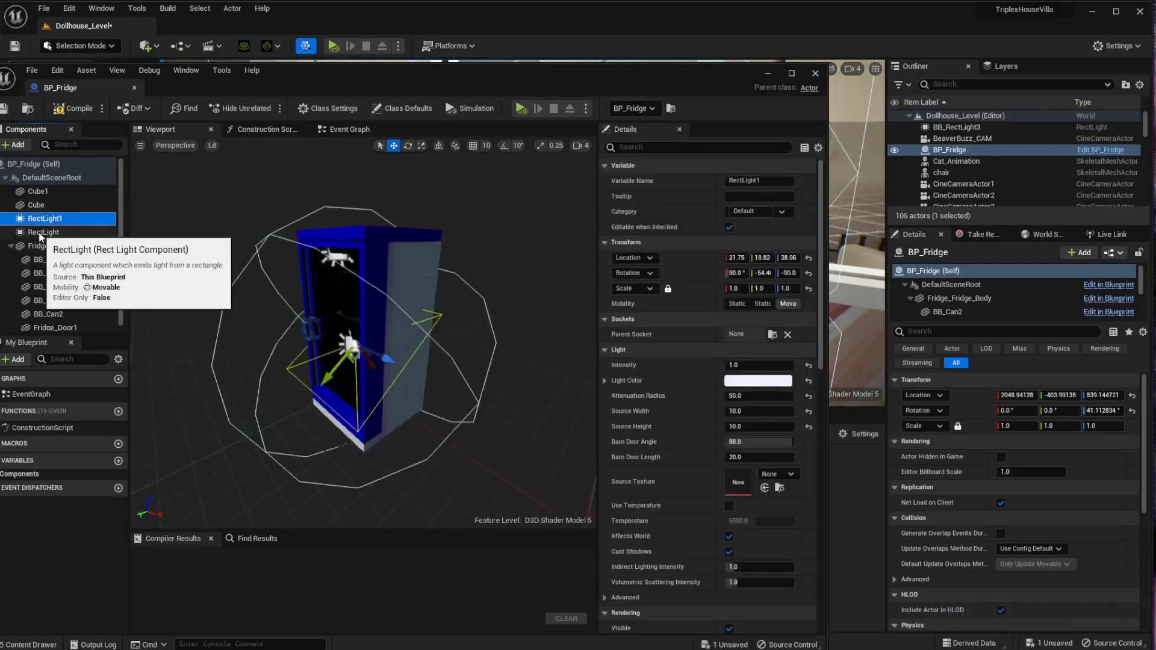
pyautogui.click(40, 233)
pyautogui.click(52, 218)
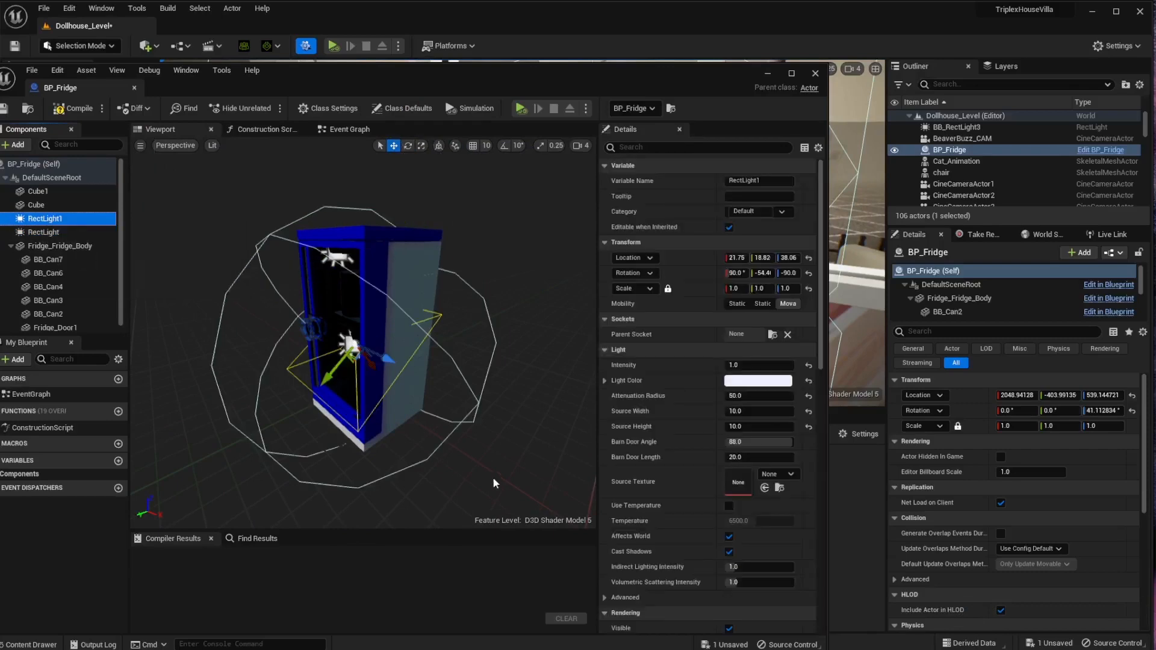
pyautogui.keyDown('alt'); pyautogui.moveTo(366, 369); pyautogui.dragTo(473, 369); pyautogui.keyUp('alt')
pyautogui.moveTo(366, 369); pyautogui.dragTo(407, 353, button='right')
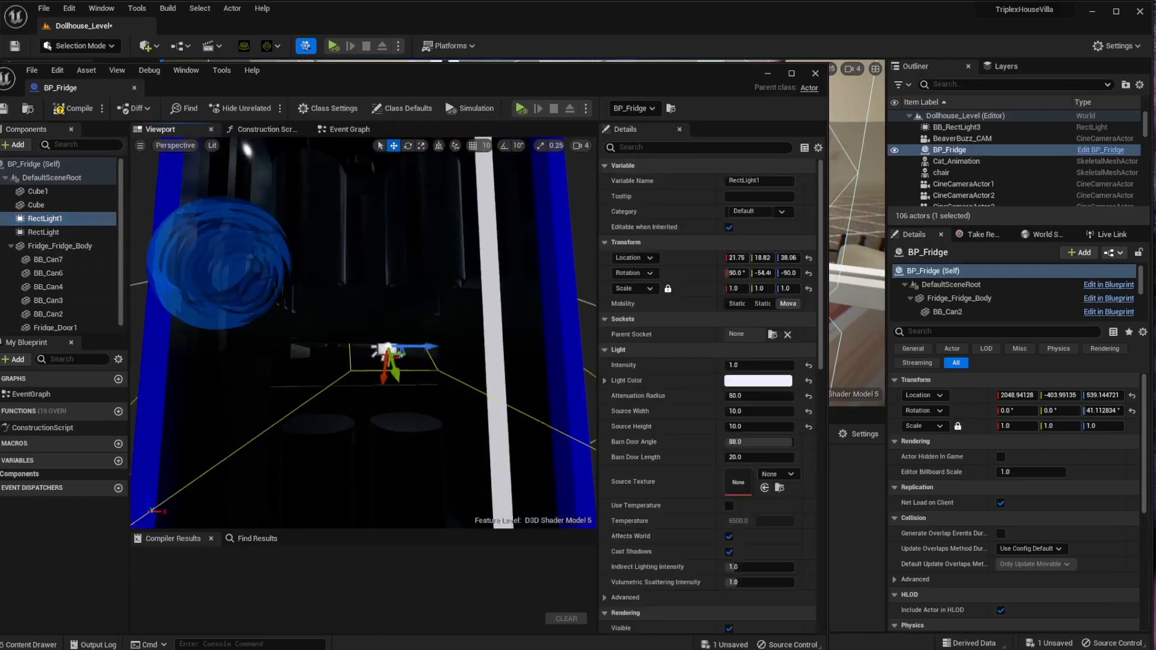
pyautogui.press('f')
pyautogui.keyDown('alt'); pyautogui.moveTo(529, 308); pyautogui.dragTo(452, 308); pyautogui.keyUp('alt')
pyautogui.keyDown('alt'); pyautogui.moveTo(517, 277); pyautogui.dragTo(563, 277); pyautogui.keyUp('alt')
pyautogui.keyDown('alt'); pyautogui.moveTo(352, 343); pyautogui.dragTo(410, 352); pyautogui.keyUp('alt')
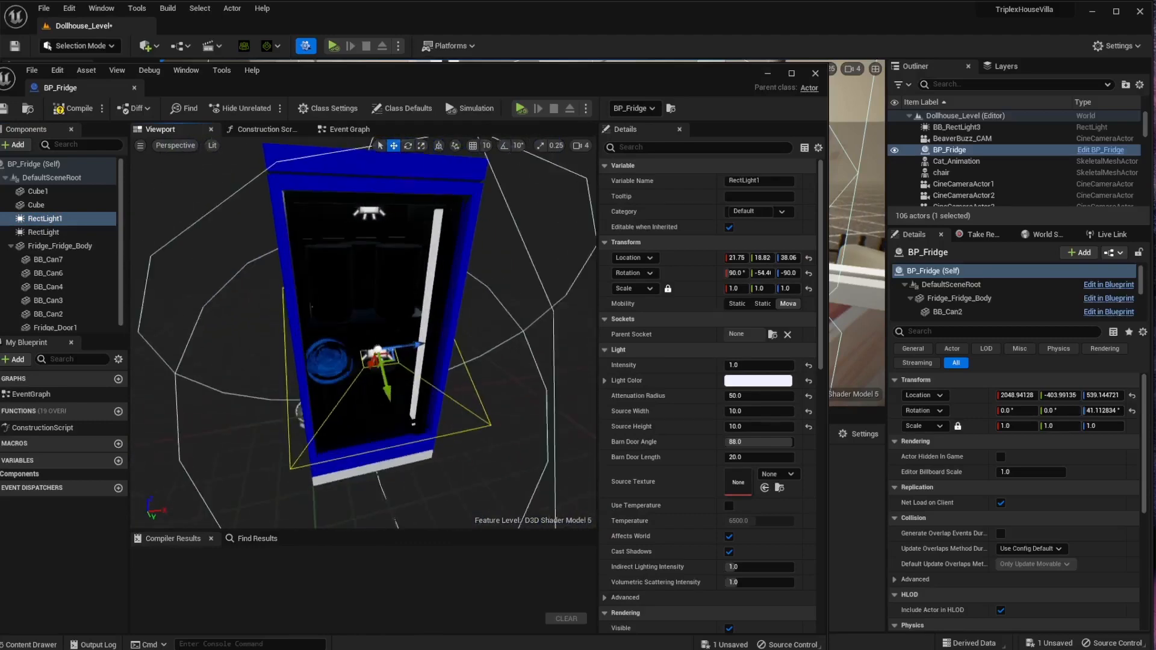
# Step: Select the Cube1 light strip in the fridge, locate its MI_Glow material among the assets, and close the BP_Fridge editor
pyautogui.scroll(4, 363, 342)
pyautogui.click(455, 319)
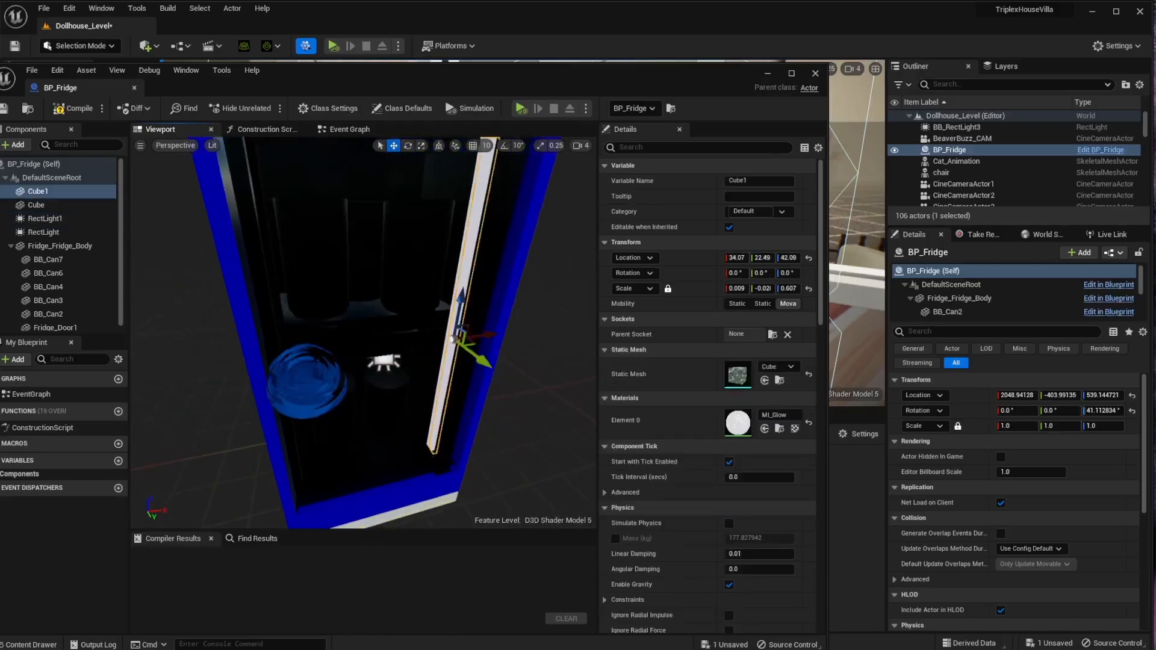
pyautogui.moveTo(462, 78); pyautogui.dragTo(0, 95)
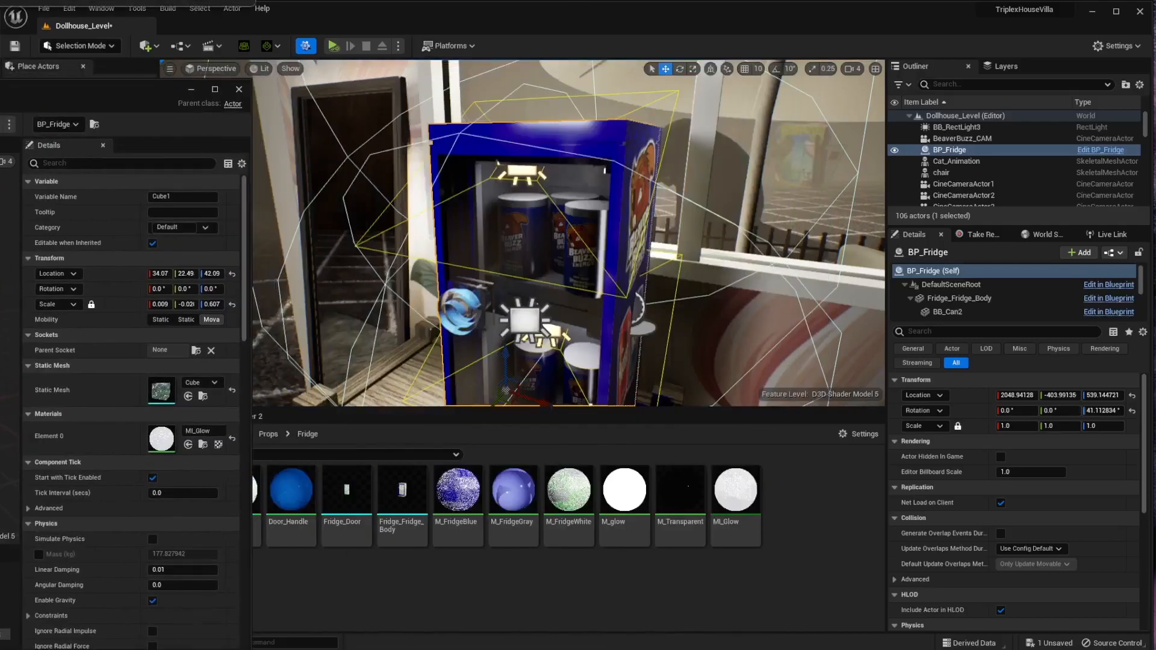
pyautogui.moveTo(90, 88)
pyautogui.mouseDown()
pyautogui.moveTo(427, 59)
pyautogui.moveTo(84, 87)
pyautogui.mouseUp()
pyautogui.click(540, 415)
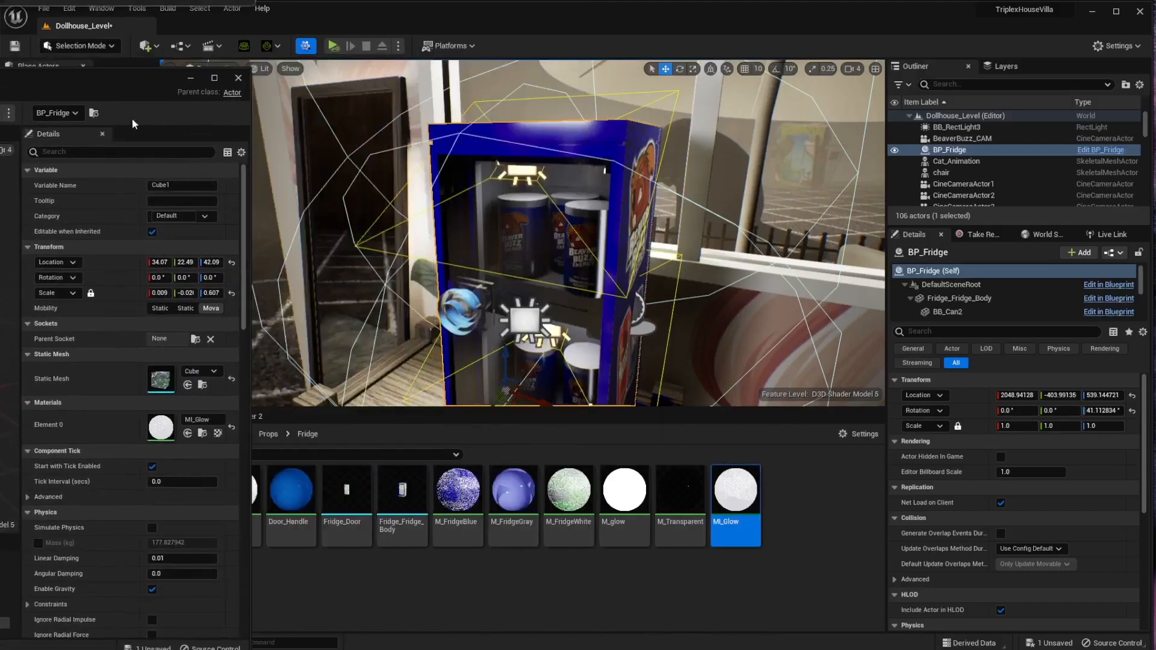
pyautogui.click(238, 78)
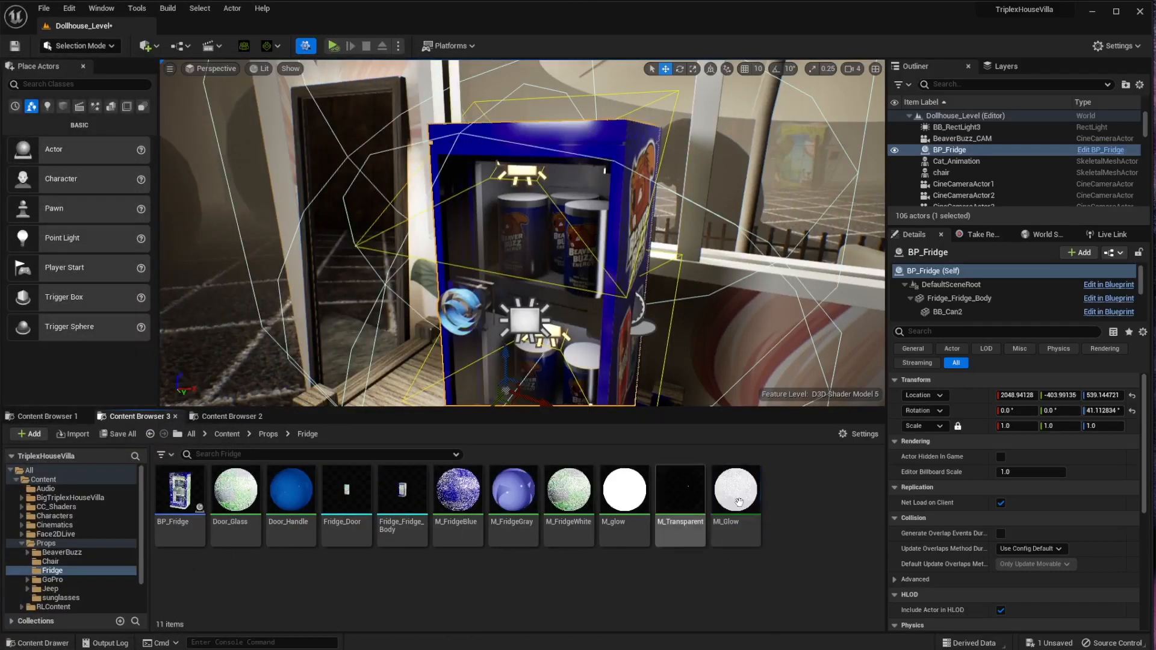
# Step: Open the M_glow material and show its full node graph in front of the level view
pyautogui.click(640, 505)
pyautogui.doubleClick(641, 505)
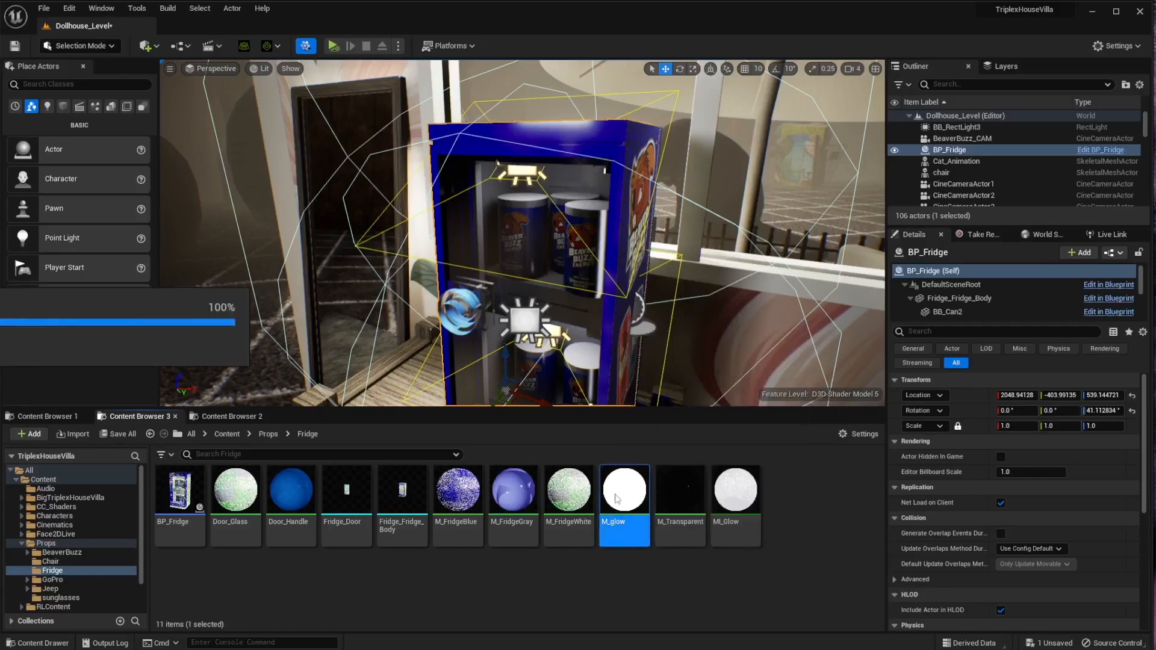
pyautogui.moveTo(1, 87); pyautogui.dragTo(308, 65)
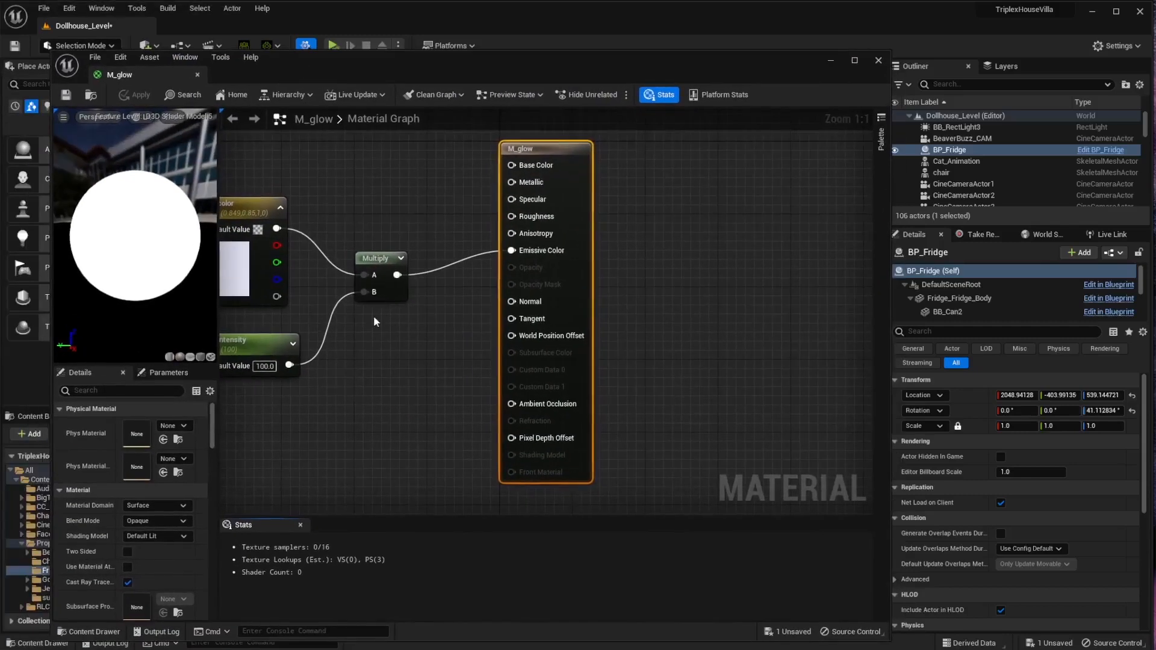
pyautogui.moveTo(379, 328); pyautogui.dragTo(443, 366, button='right')
pyautogui.moveTo(462, 410); pyautogui.dragTo(492, 396, button='right')
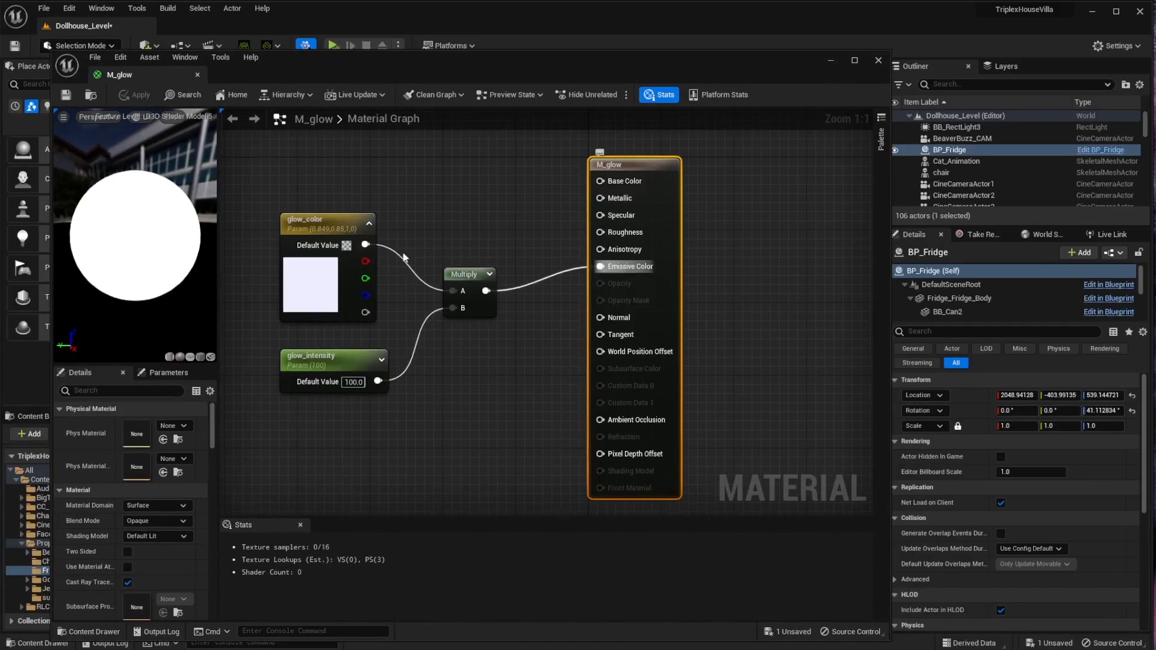
# Step: Inspect the color of the glow_color node, cancel without changing it, and select the glow_intensity node
pyautogui.click(335, 319)
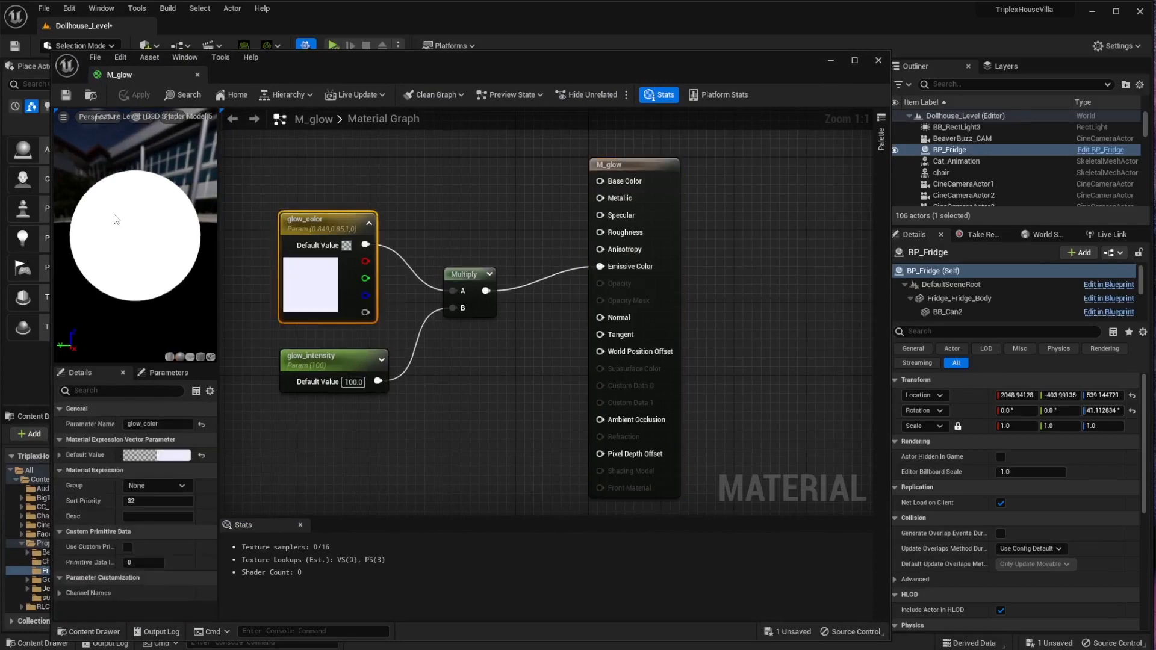
pyautogui.doubleClick(309, 282)
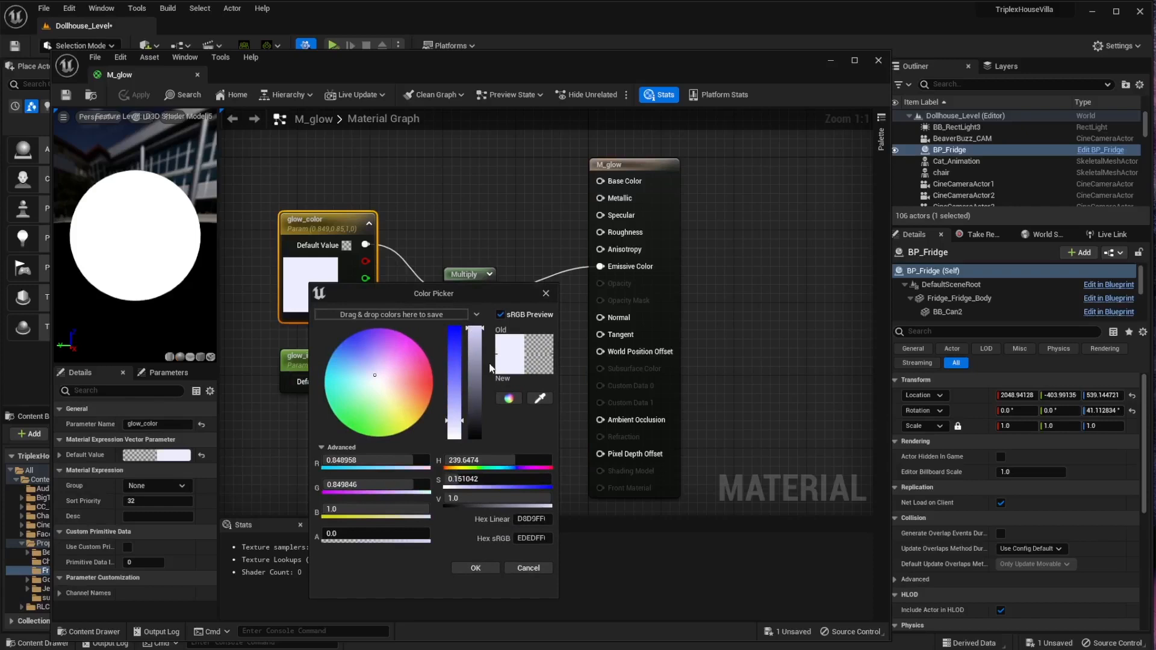
pyautogui.click(531, 572)
pyautogui.click(321, 382)
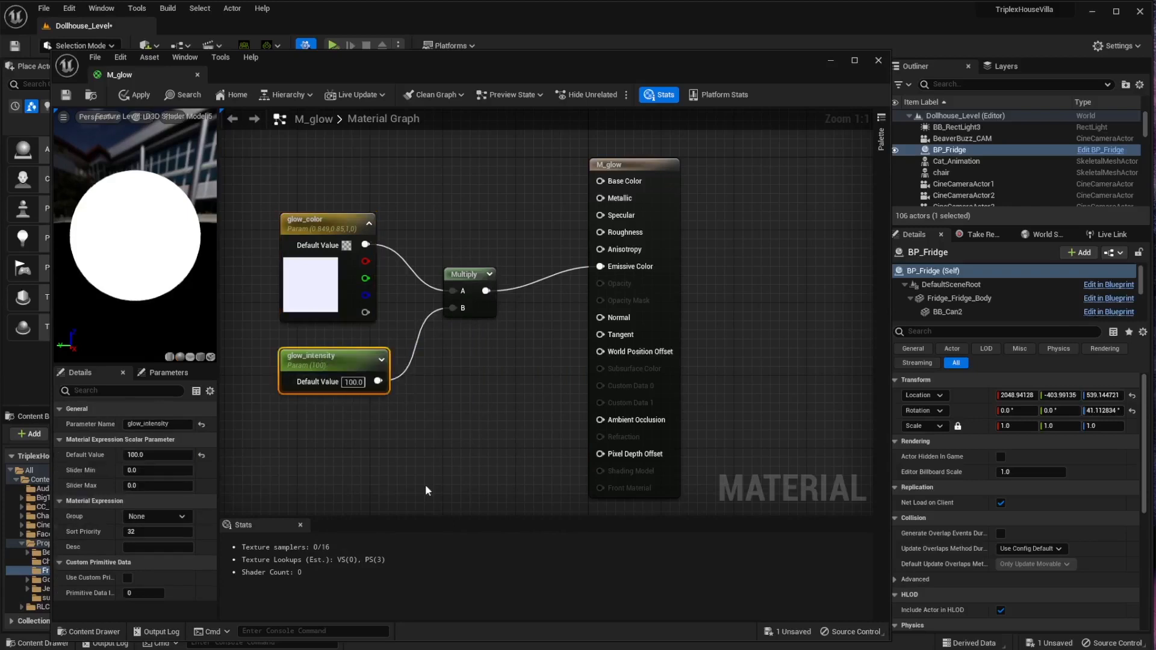
# Step: Try feeding the Multiply node's B input from a new Constant node and convert that constant to a parameter
pyautogui.moveTo(452, 308); pyautogui.dragTo(480, 432)
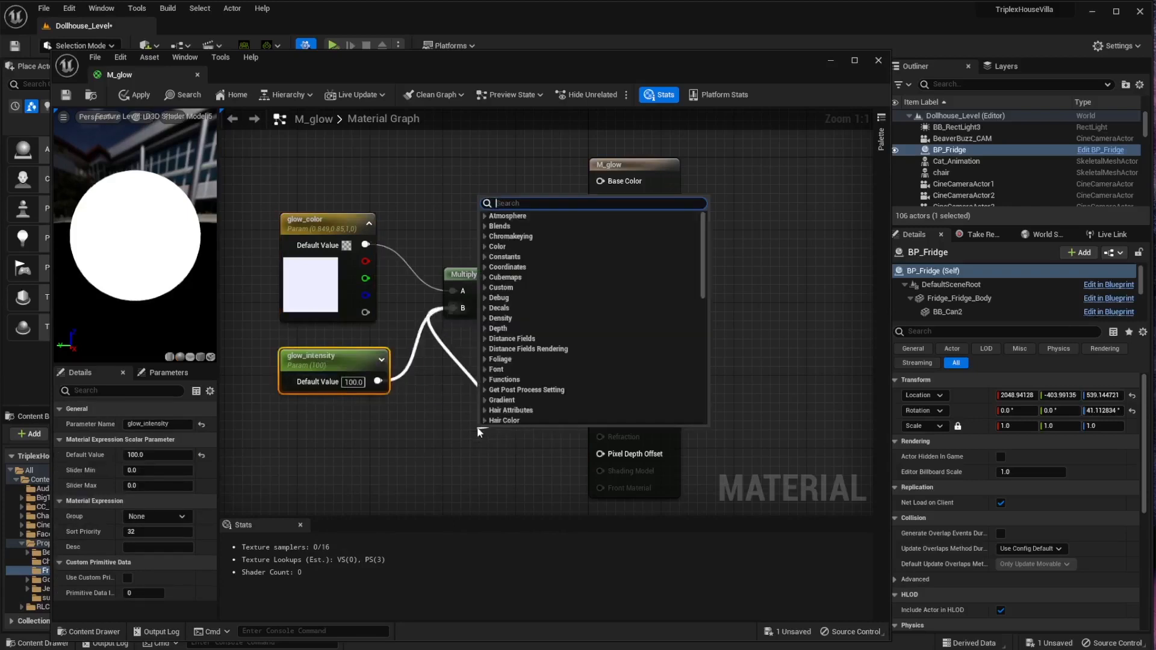
pyautogui.write('const')
pyautogui.press('Return')
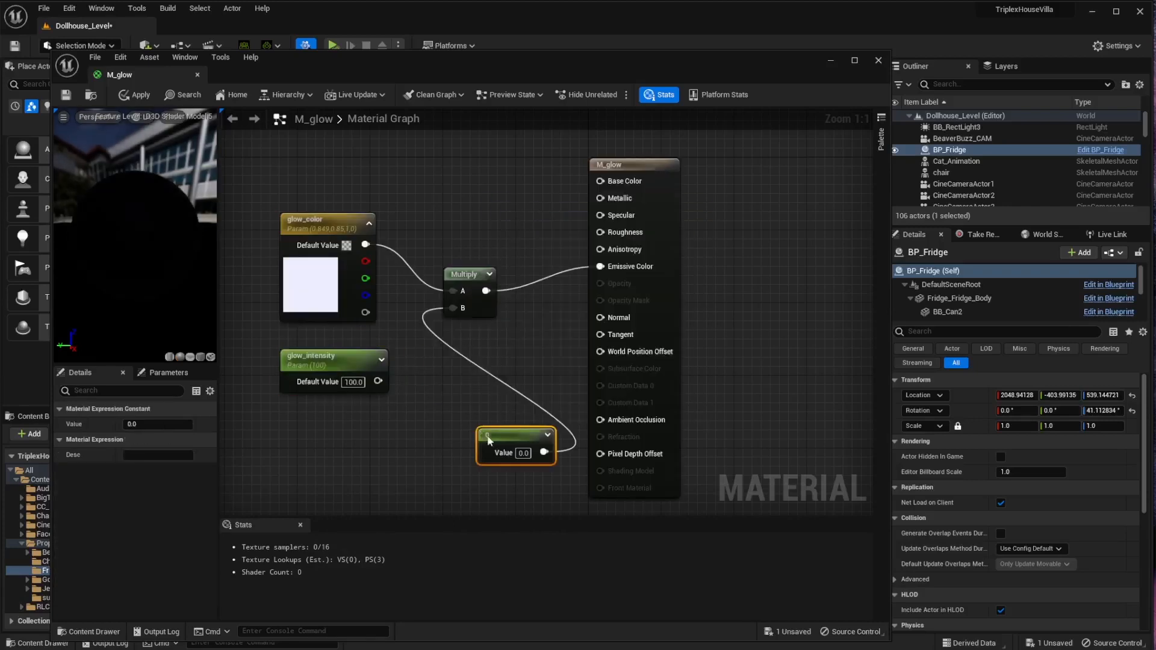
pyautogui.rightClick(496, 436)
pyautogui.click(544, 219)
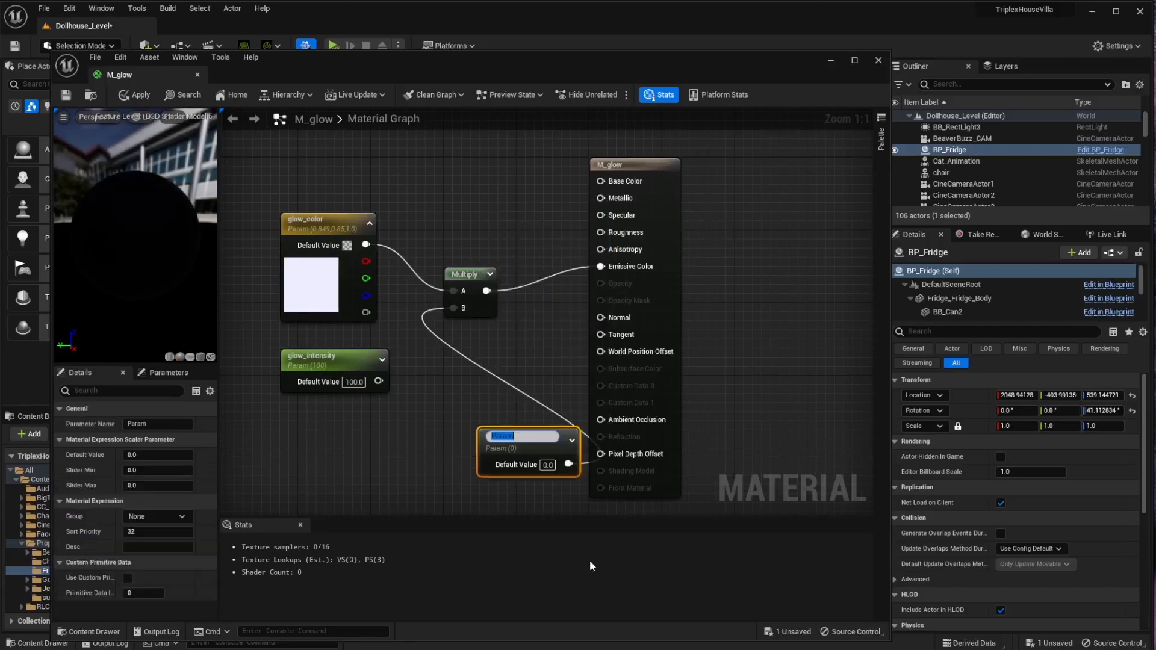
pyautogui.click(431, 446)
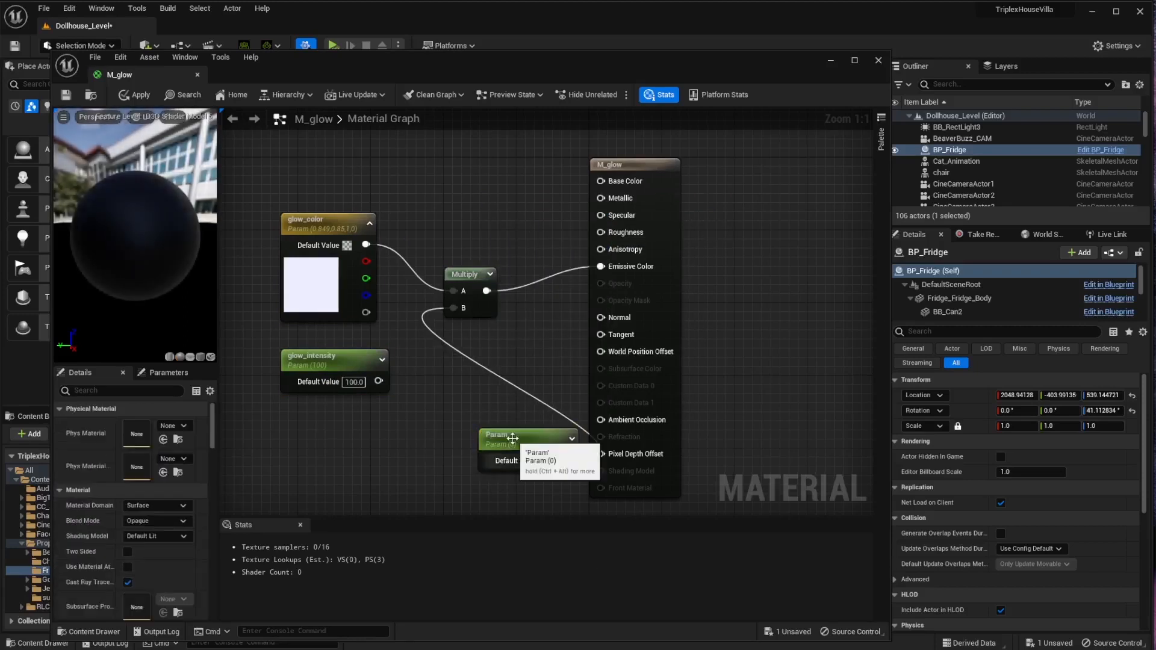
# Step: Reconnect glow_intensity to the Multiply node's B input and delete the extra Param node
pyautogui.click(488, 441)
pyautogui.moveTo(379, 381); pyautogui.dragTo(453, 308)
pyautogui.press('Delete')
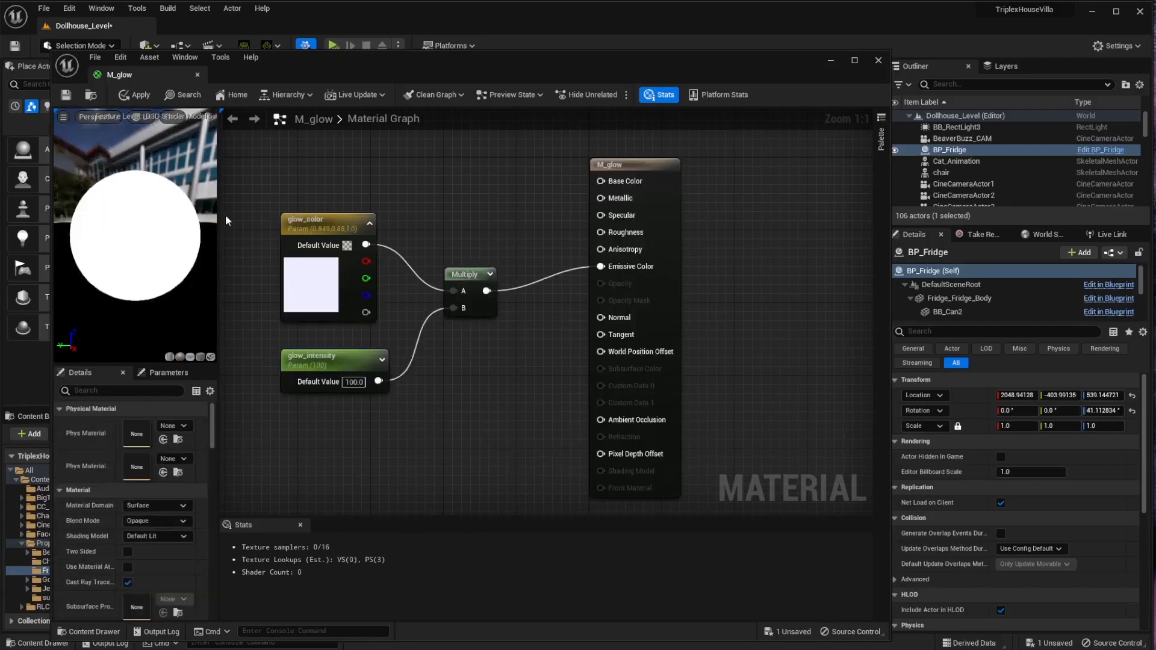
# Step: Apply the changes to the M_glow material and close its editor
pyautogui.click(136, 95)
pyautogui.click(879, 61)
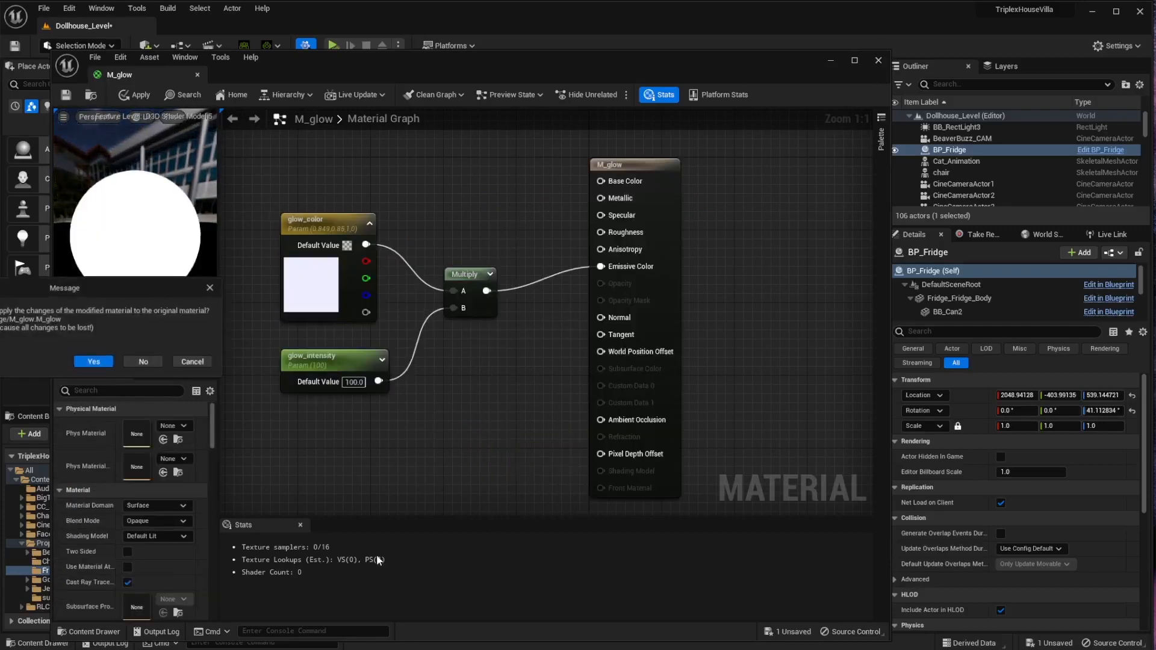
pyautogui.click(95, 362)
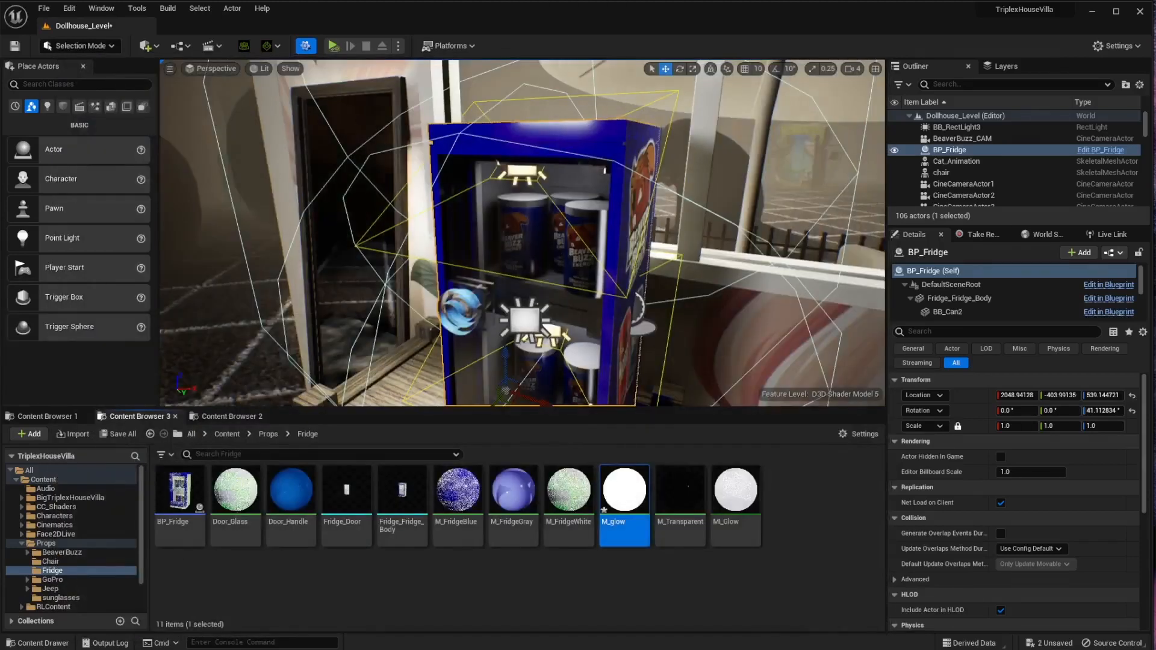
# Step: Check where a material instance can be created from M_glow, and open the existing MI_Glow instance
pyautogui.rightClick(623, 503)
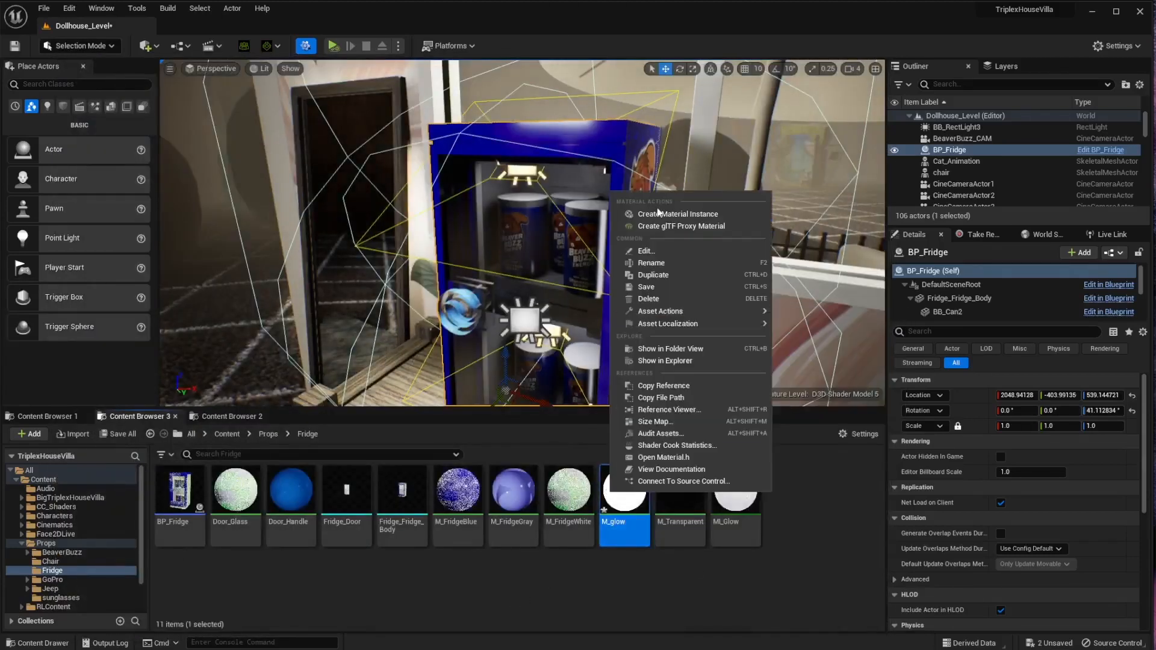
pyautogui.click(473, 566)
pyautogui.doubleClick(736, 500)
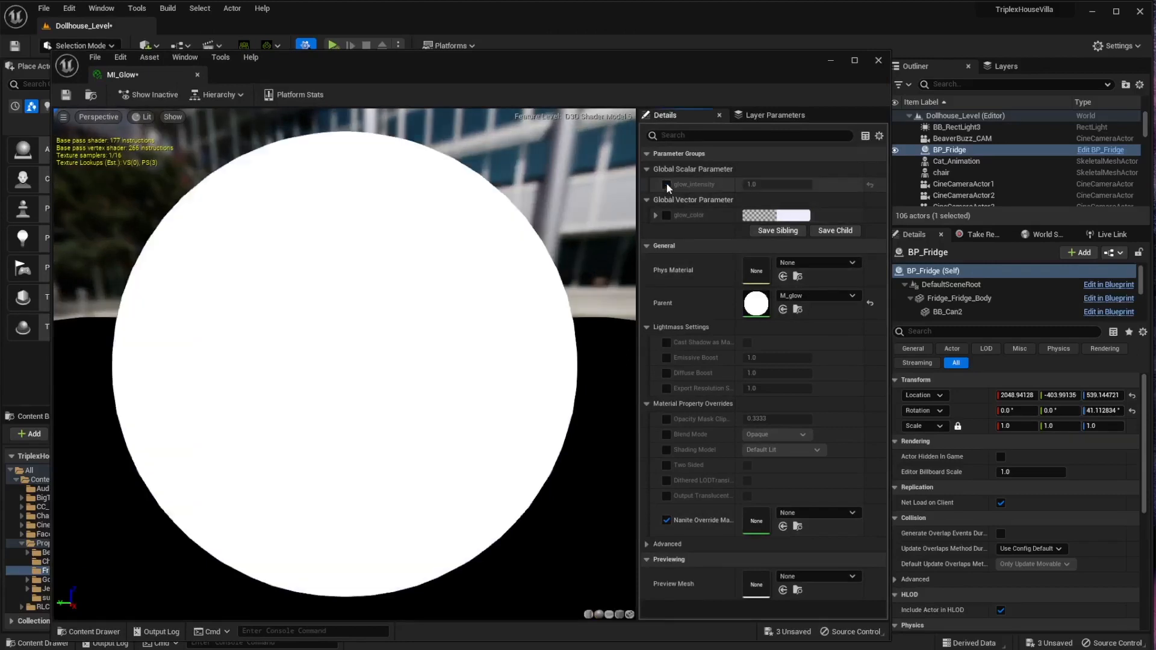
# Step: Try a glow_intensity of 1000 in the MI_Glow instance and reset the parameter to its default
pyautogui.click(777, 184)
pyautogui.write('10')
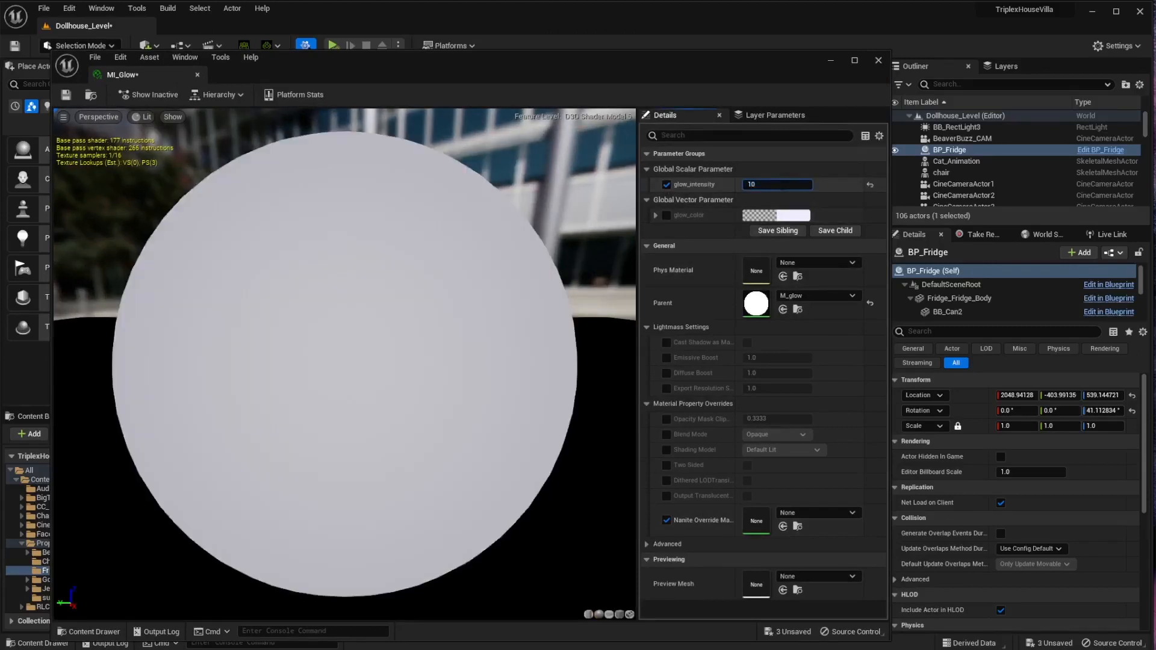
pyautogui.write('0')
pyautogui.press('Return')
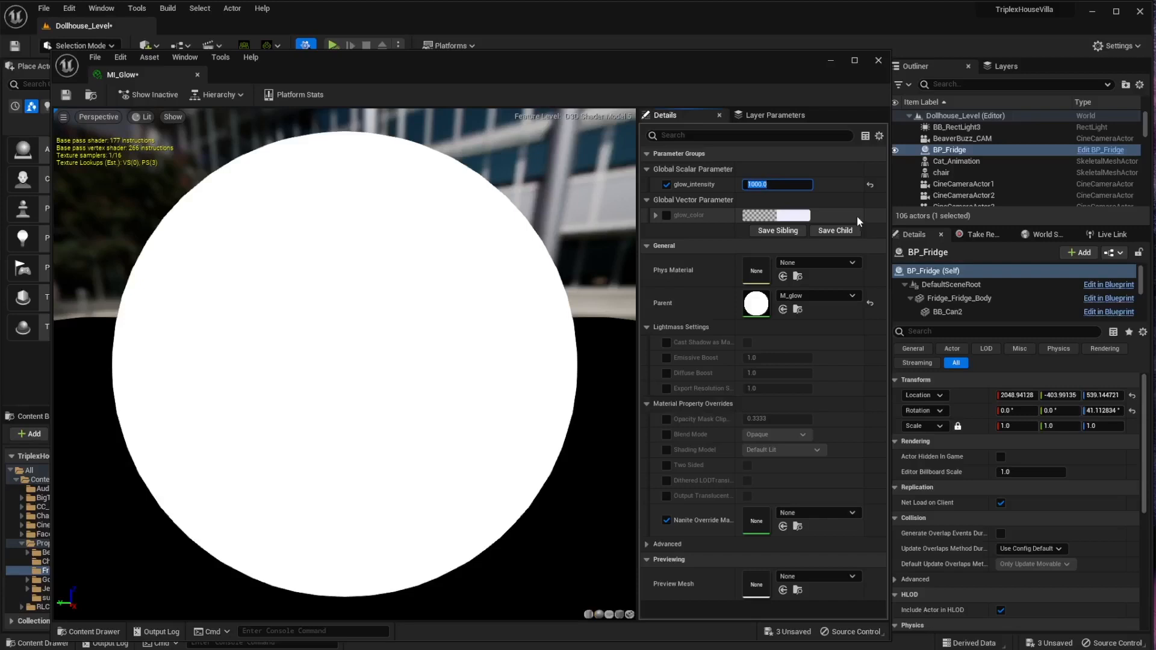
pyautogui.click(870, 184)
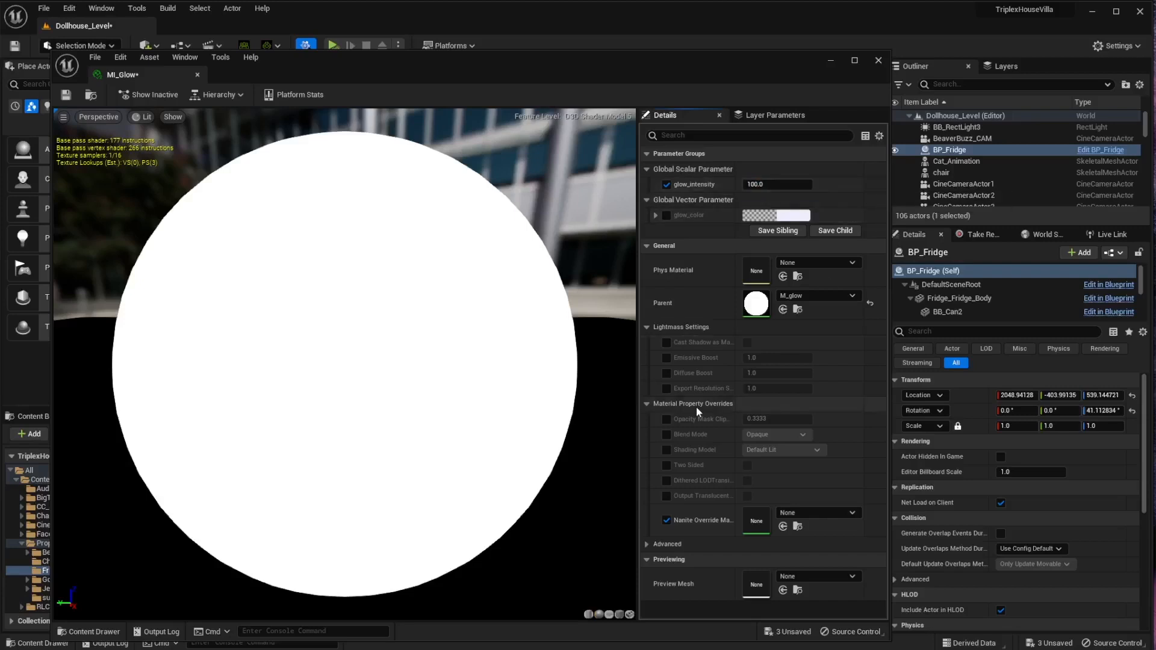
# Step: Set MI_Glow's glow_intensity to 1
pyautogui.click(760, 185)
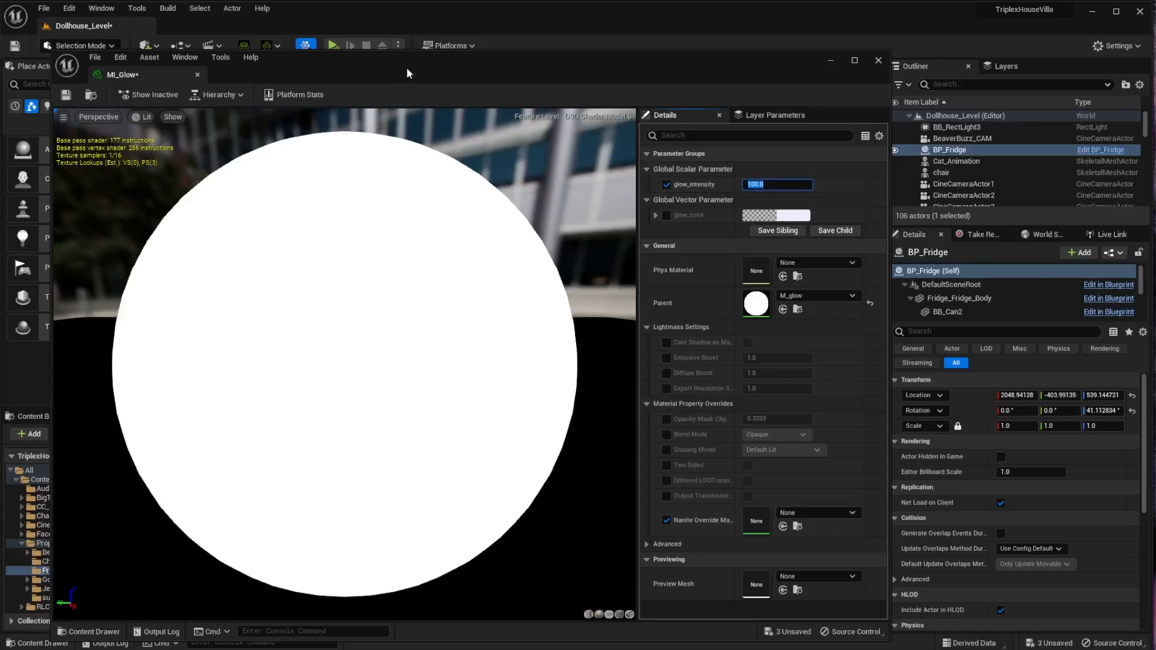
pyautogui.write('1')
pyautogui.press('Return')
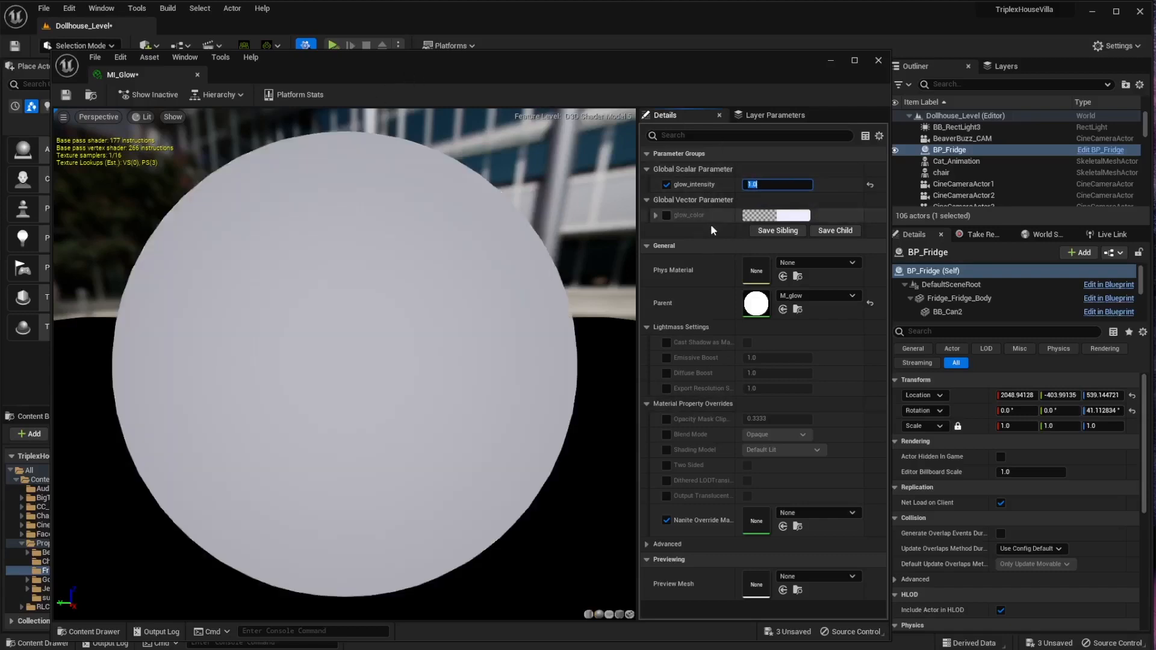
# Step: Try a glow_intensity of 10 in MI_Glow, close its editor, and undo that change
pyautogui.write('10')
pyautogui.press('Return')
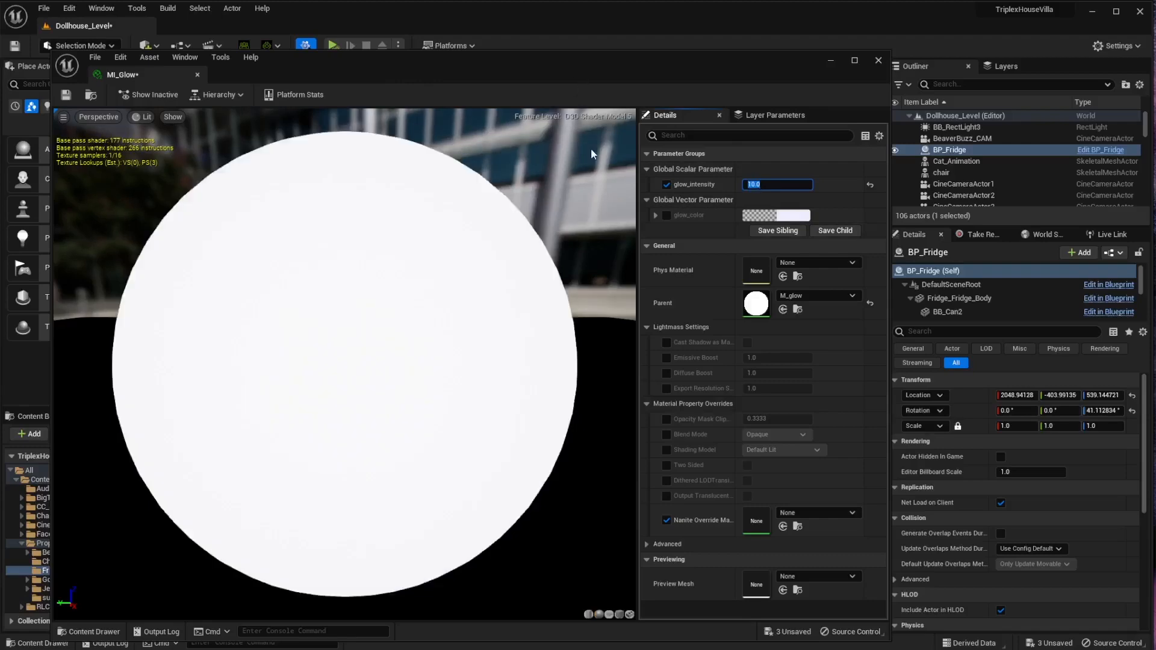
pyautogui.write('10')
pyautogui.click(879, 61)
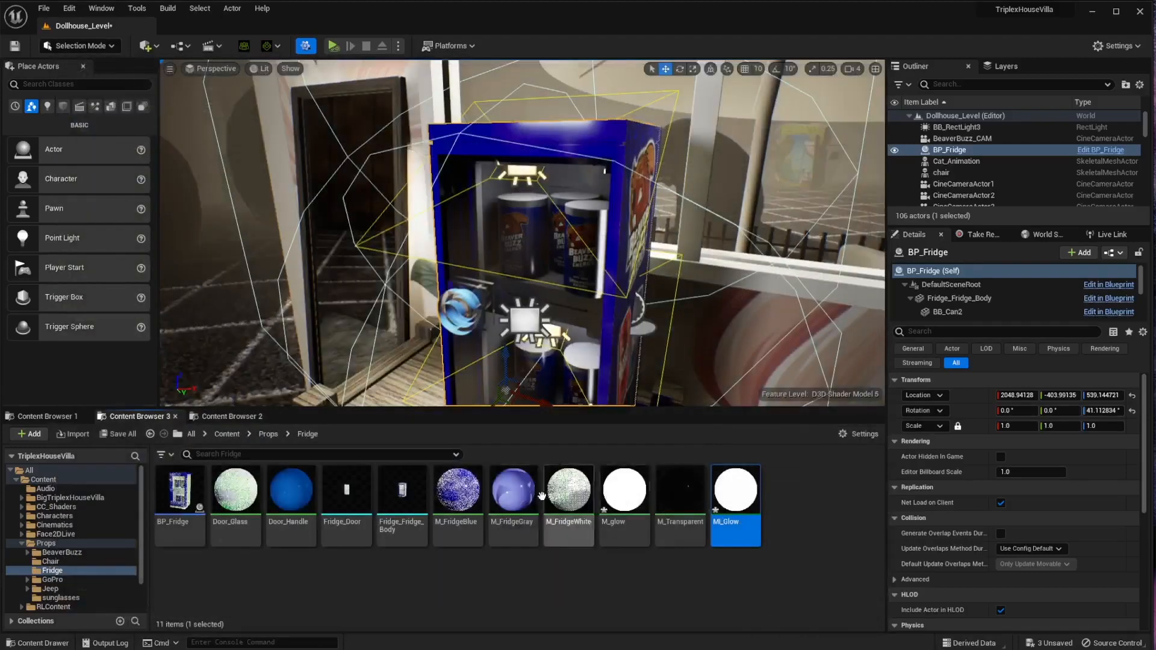
pyautogui.hotkey('ctrl', 'z')
# Step: Reopen the MI_Glow instance and save it
pyautogui.doubleClick(729, 500)
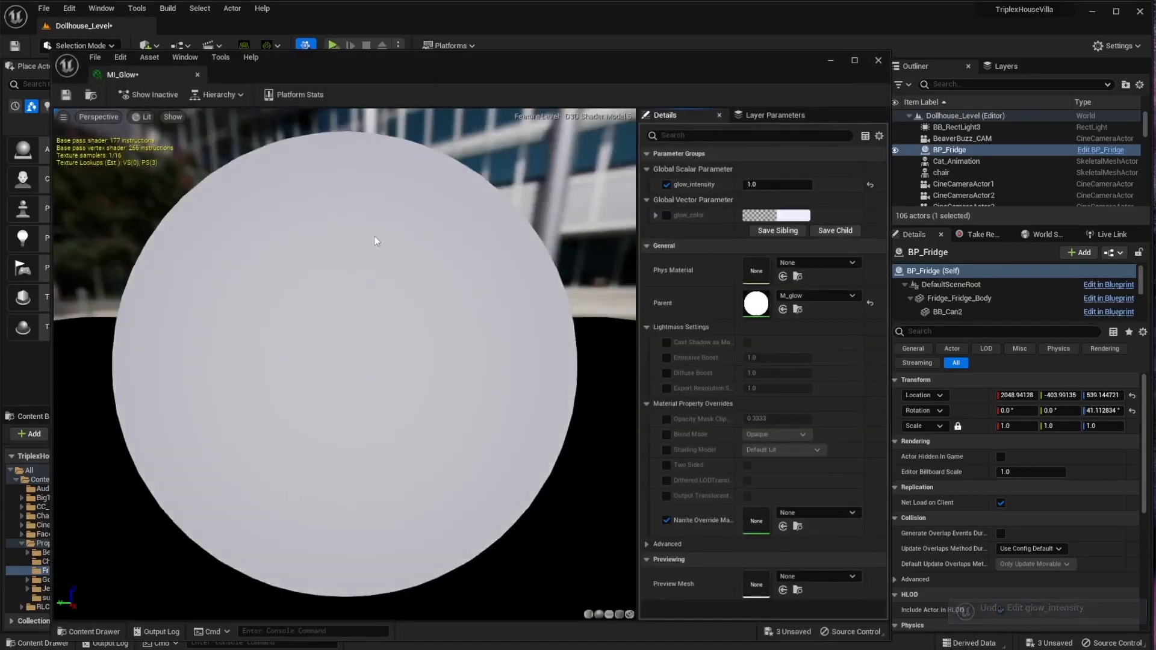
pyautogui.click(66, 95)
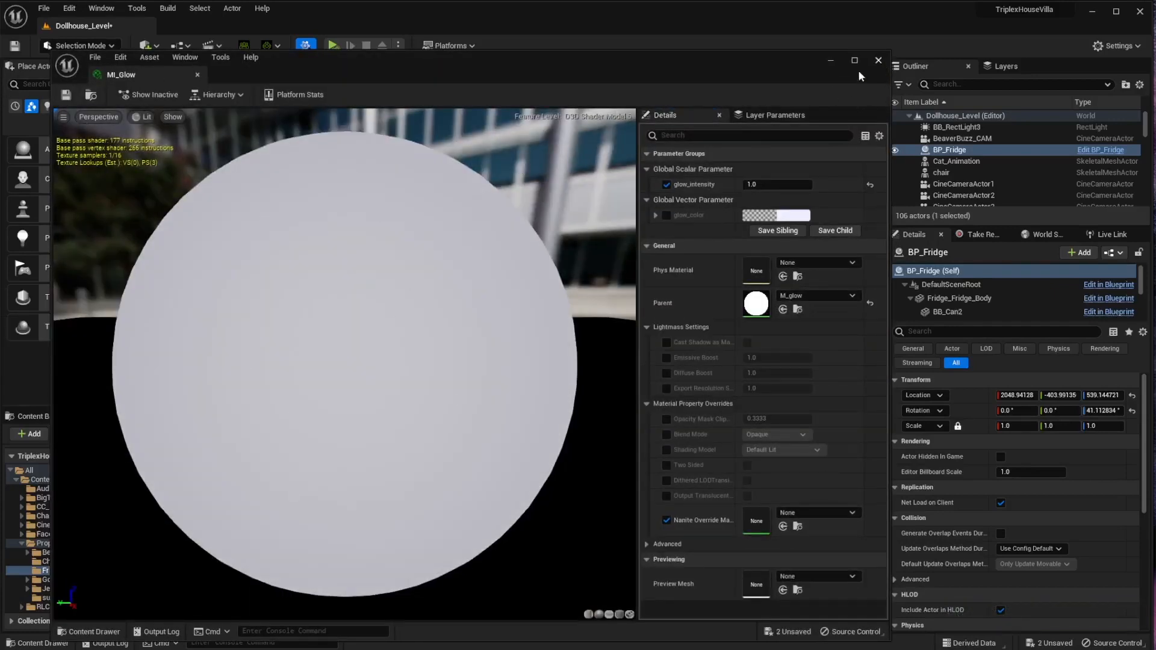
# Step: Uncover the fridge in the level view, try varying MI_Glow's glow_intensity, return it to 1, and close the instance editor
pyautogui.moveTo(550, 63); pyautogui.dragTo(0, 69)
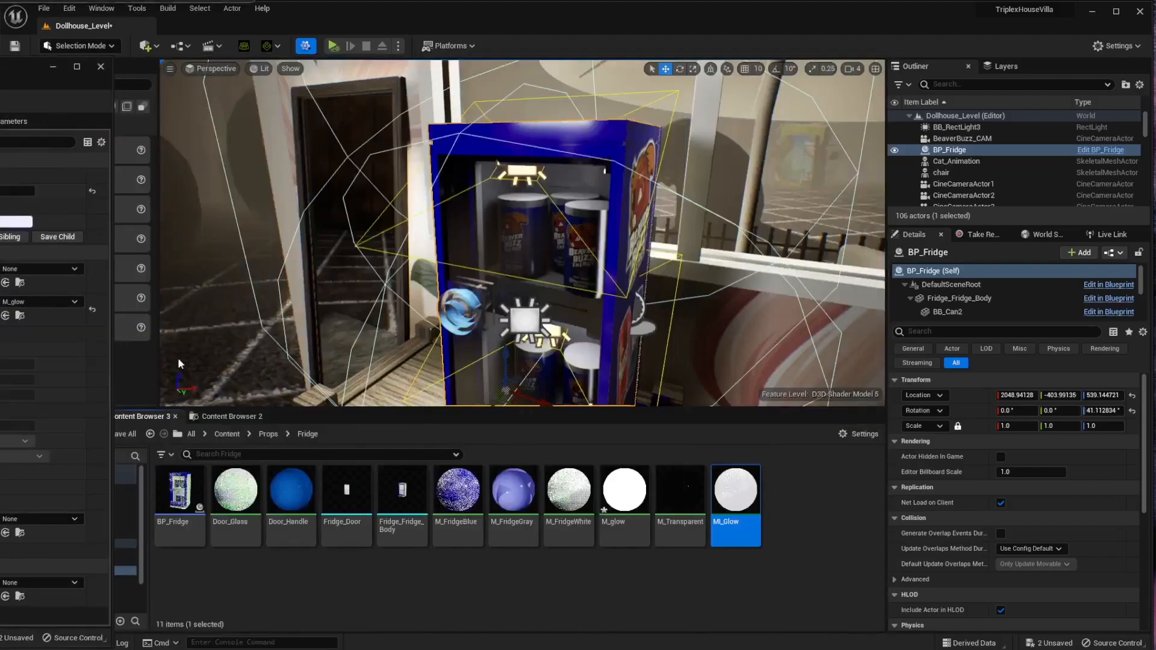
pyautogui.moveTo(15, 191); pyautogui.dragTo(25, 191)
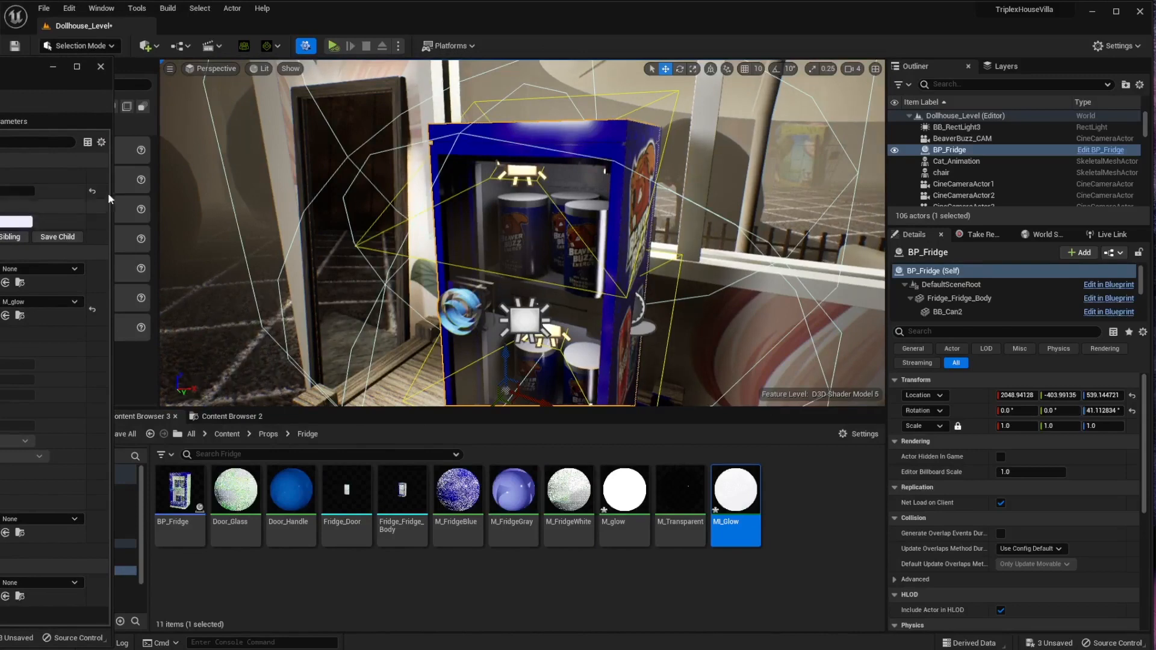
pyautogui.click(12, 191)
pyautogui.write('1')
pyautogui.press('Return')
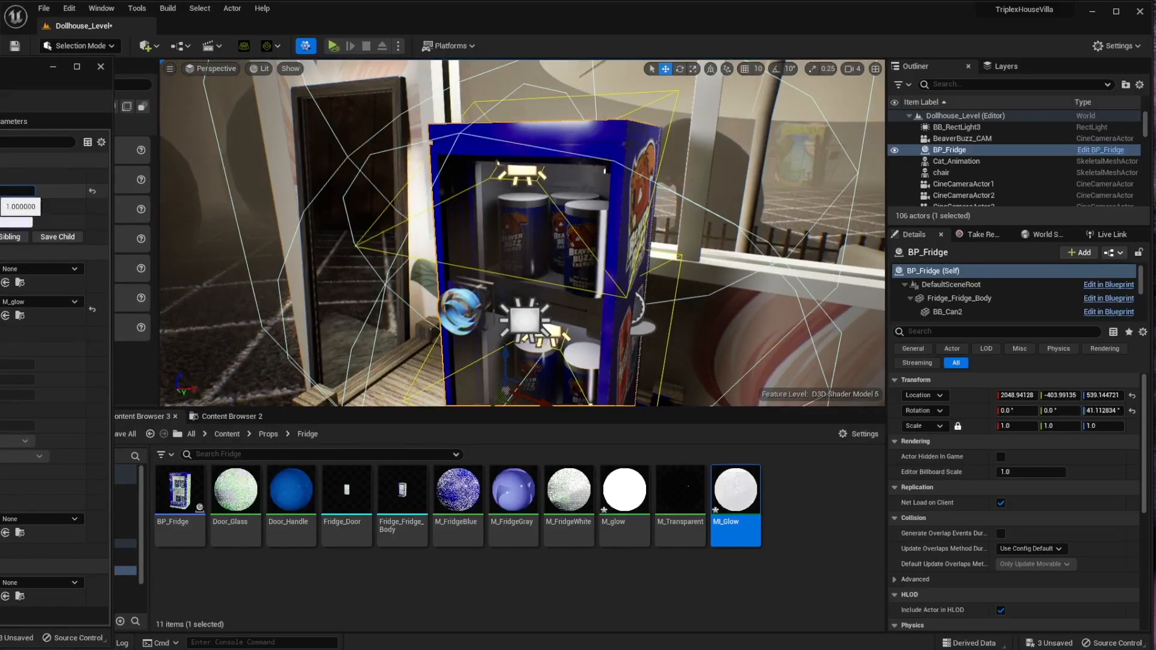
pyautogui.click(101, 67)
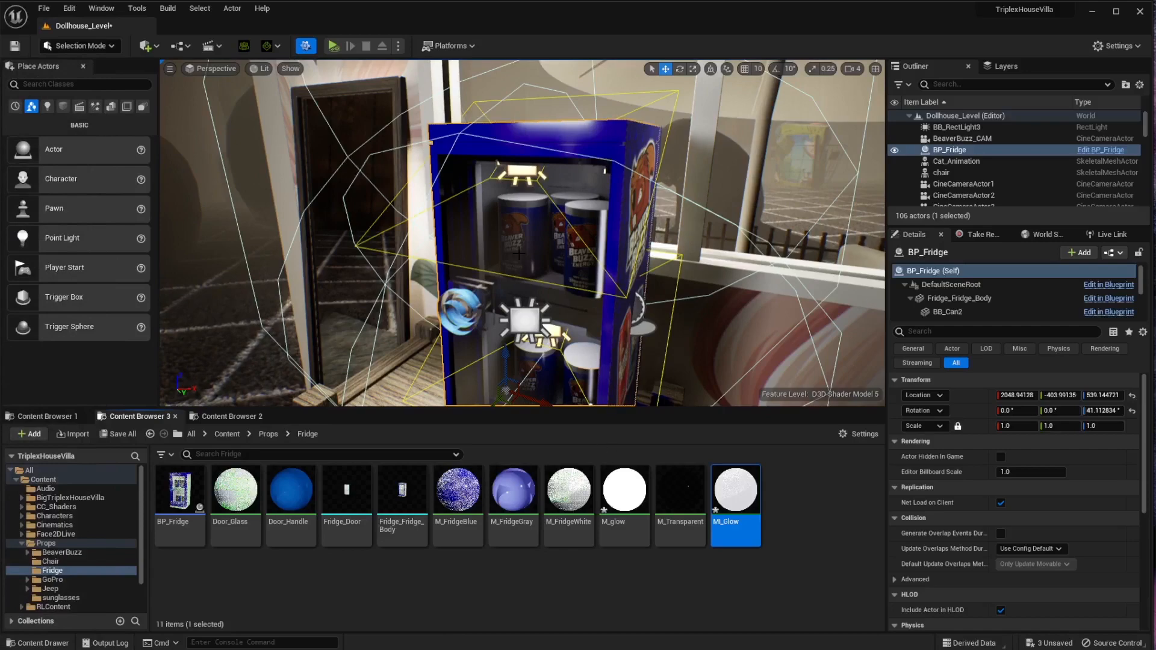
pyautogui.keyDown('alt'); pyautogui.moveTo(534, 238); pyautogui.dragTo(647, 232); pyautogui.keyUp('alt')
pyautogui.rightClick(536, 231)
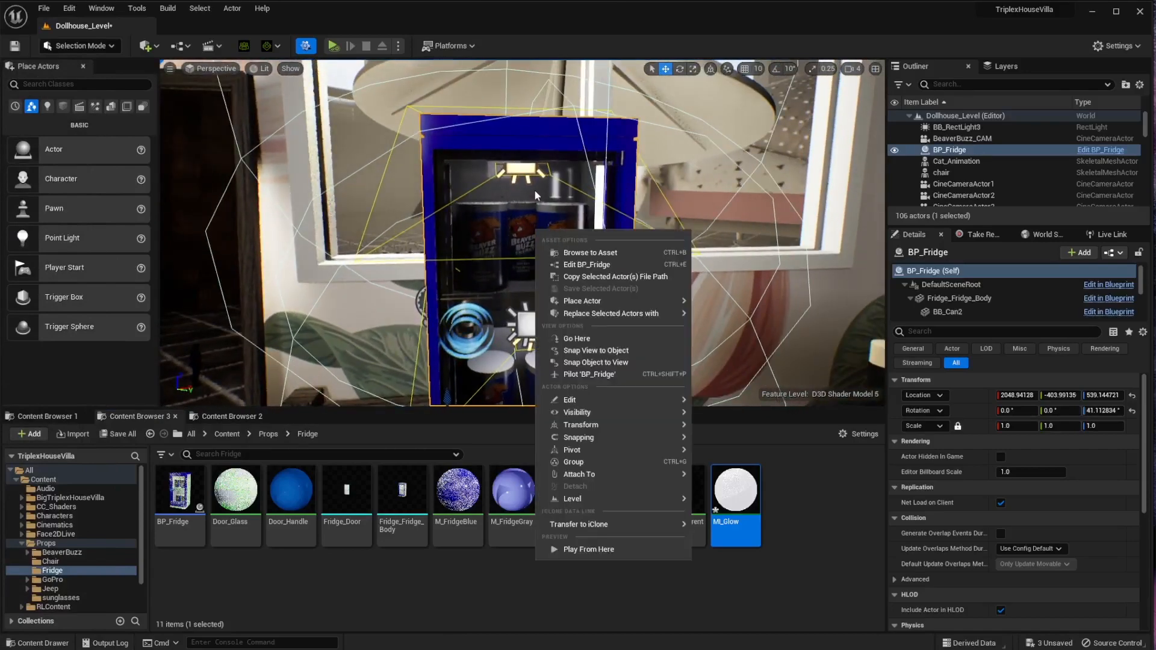
pyautogui.keyDown('alt'); pyautogui.moveTo(535, 190); pyautogui.dragTo(569, 192); pyautogui.keyUp('alt')
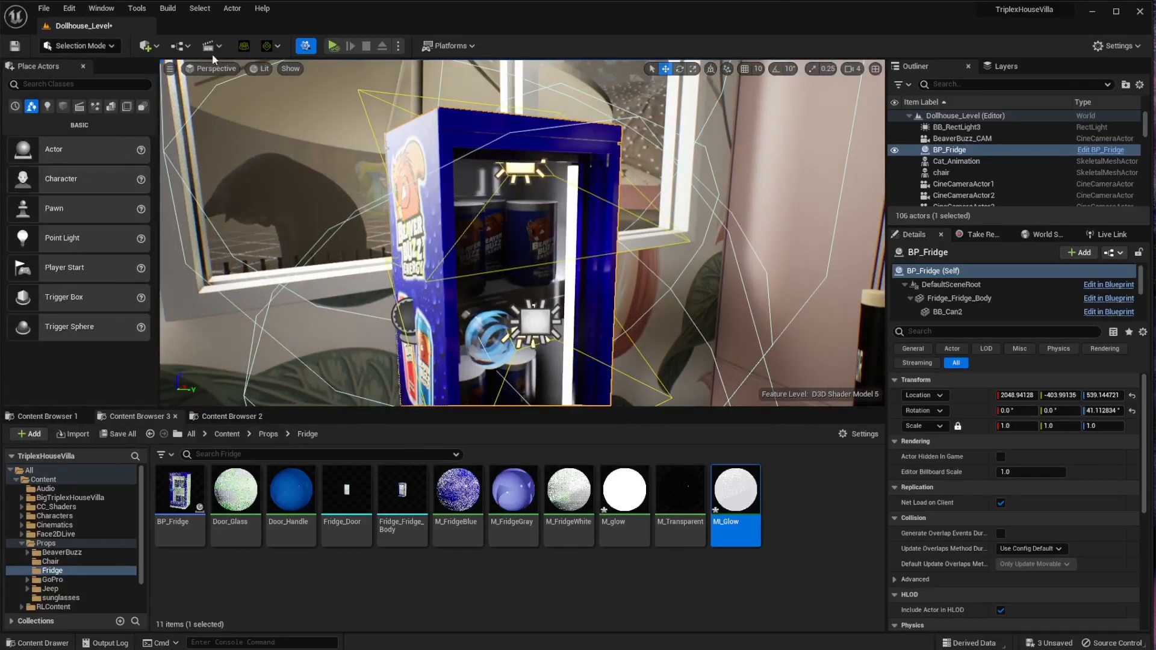
pyautogui.keyDown('alt'); pyautogui.moveTo(526, 196); pyautogui.dragTo(530, 196); pyautogui.keyUp('alt')
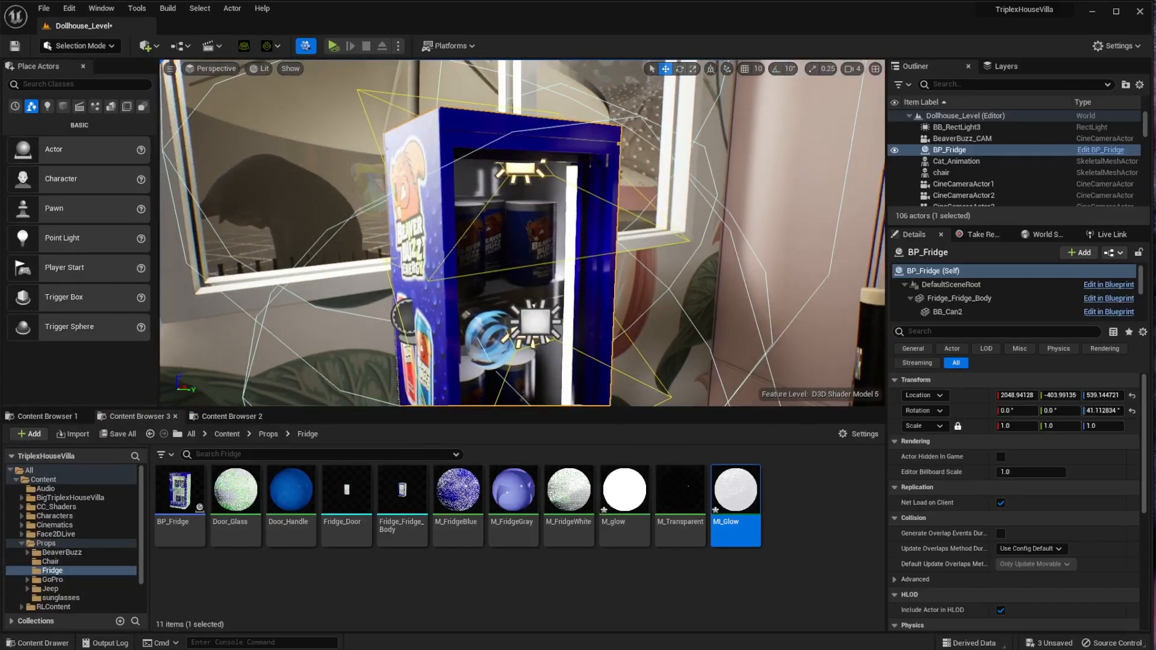
pyautogui.click(300, 570)
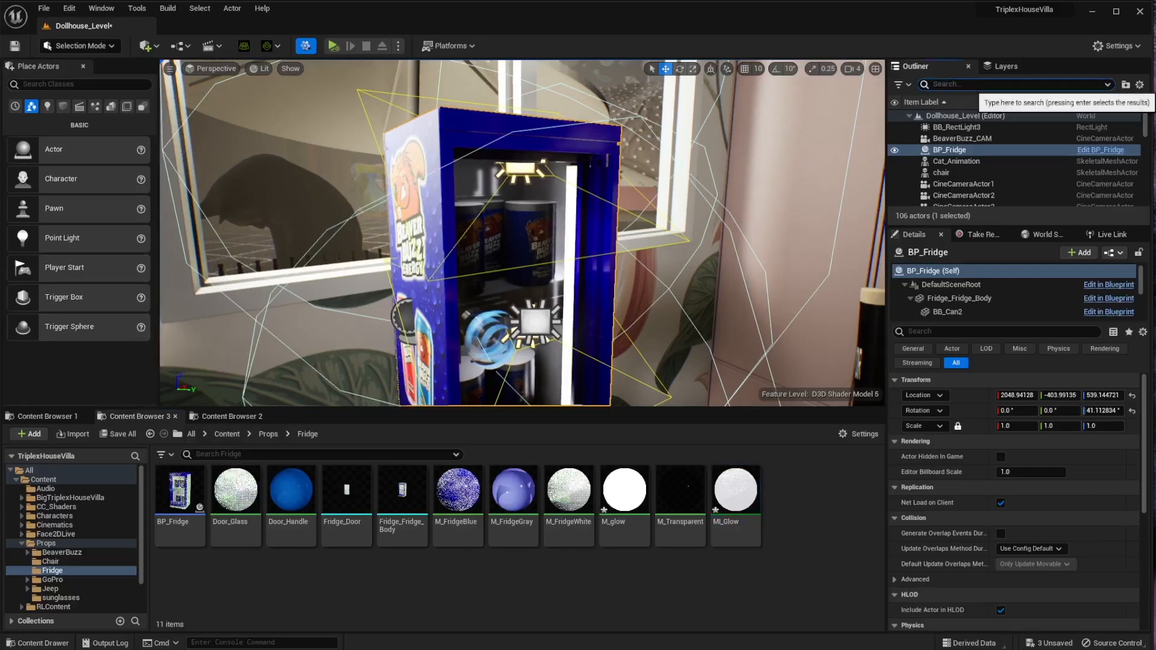
# Step: Find BeaverBuzz_CAM among the level's actors by filtering for "bea", and pilot that camera
pyautogui.write('bea')
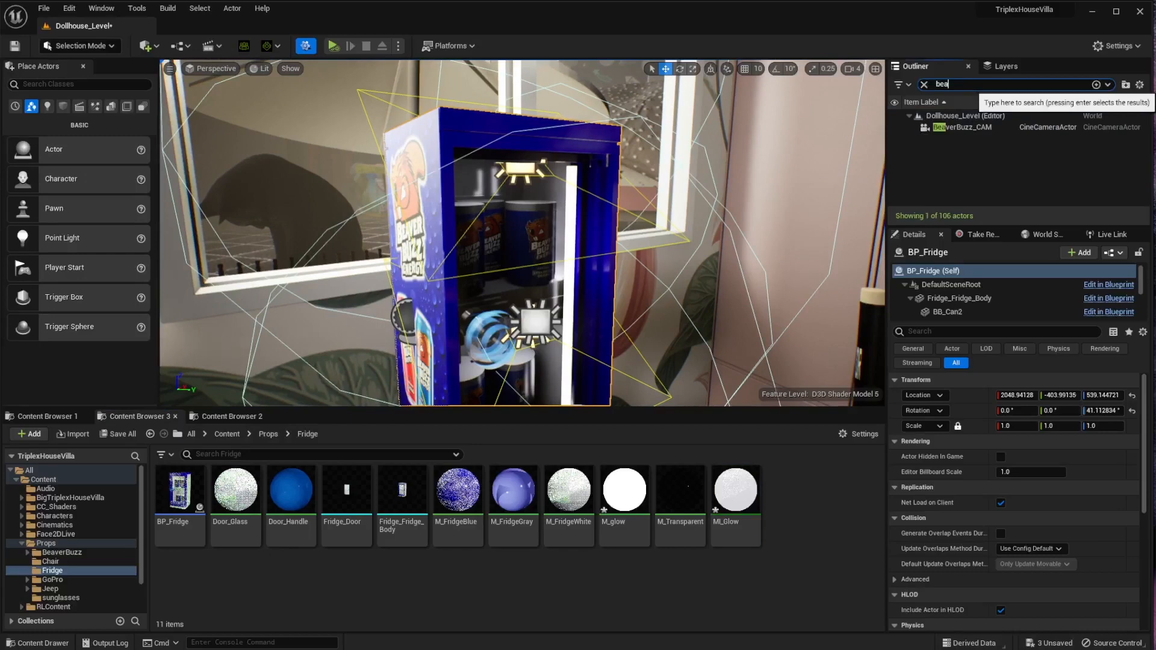
pyautogui.click(958, 127)
pyautogui.rightClick(947, 128)
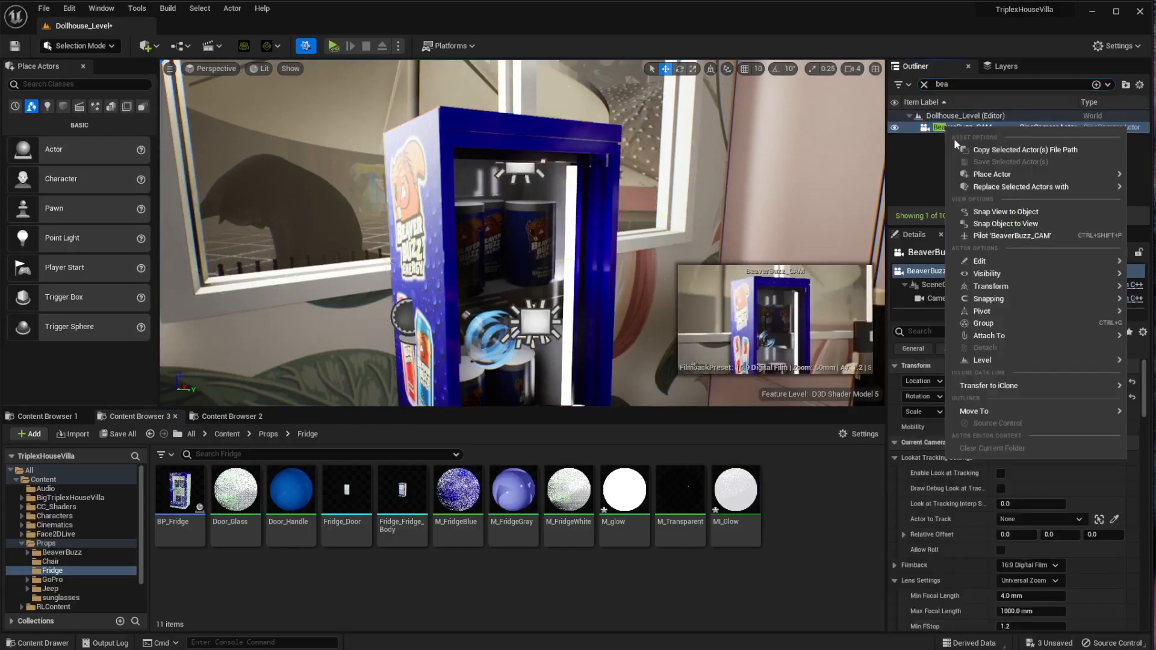
pyautogui.click(990, 236)
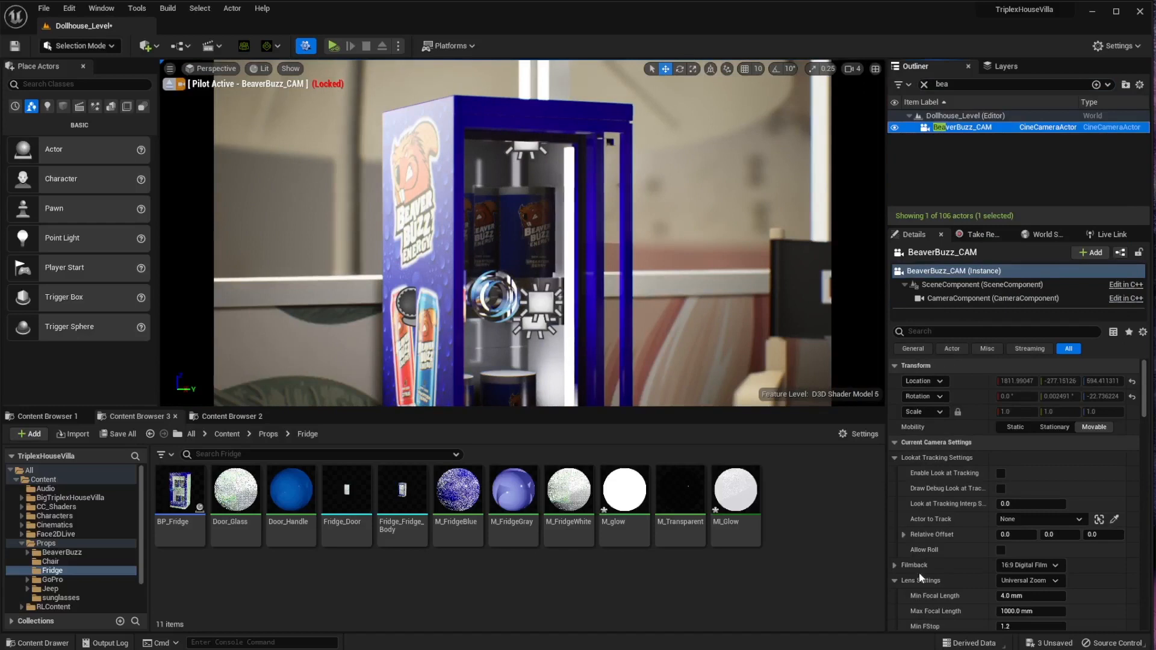
pyautogui.press('F2')
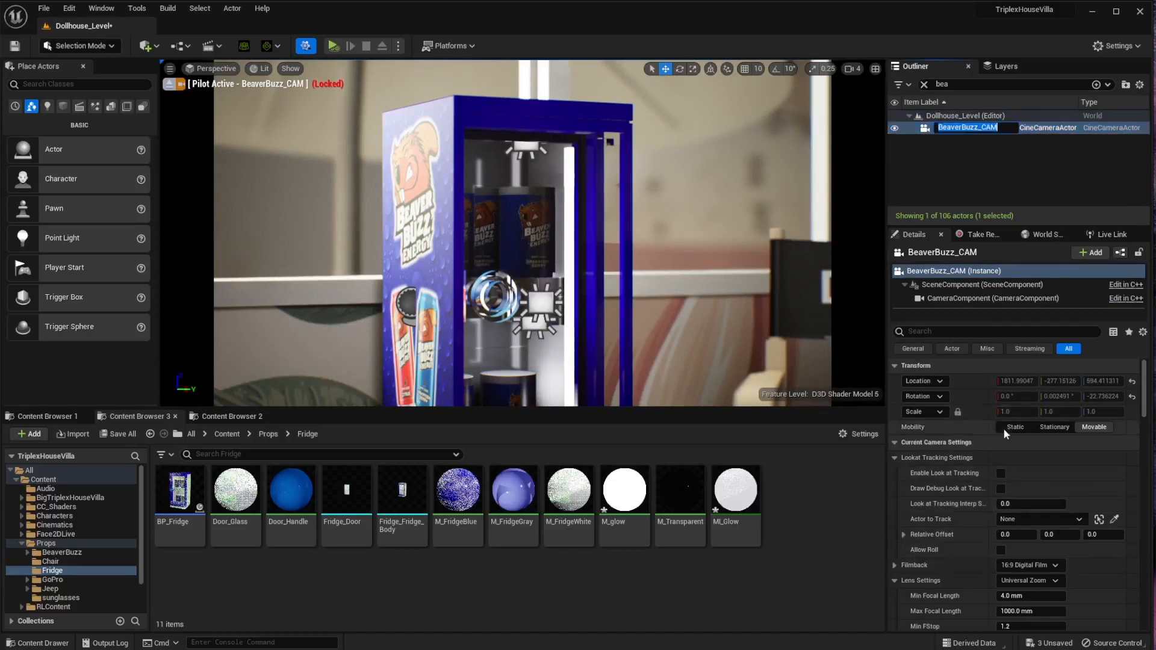
# Step: Check where BeaverBuzz_CAM is focused by turning its debug focus plane on and off again
pyautogui.scroll(-2, 1004, 429)
pyautogui.scroll(2, 1010, 483)
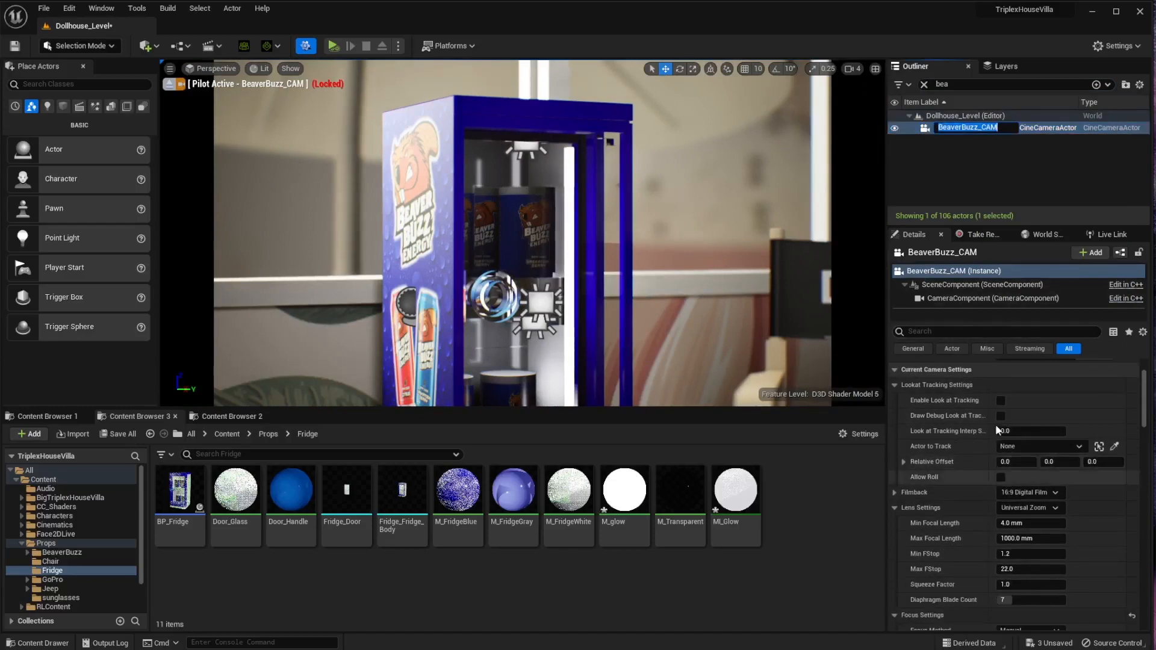
pyautogui.scroll(-8, 1018, 536)
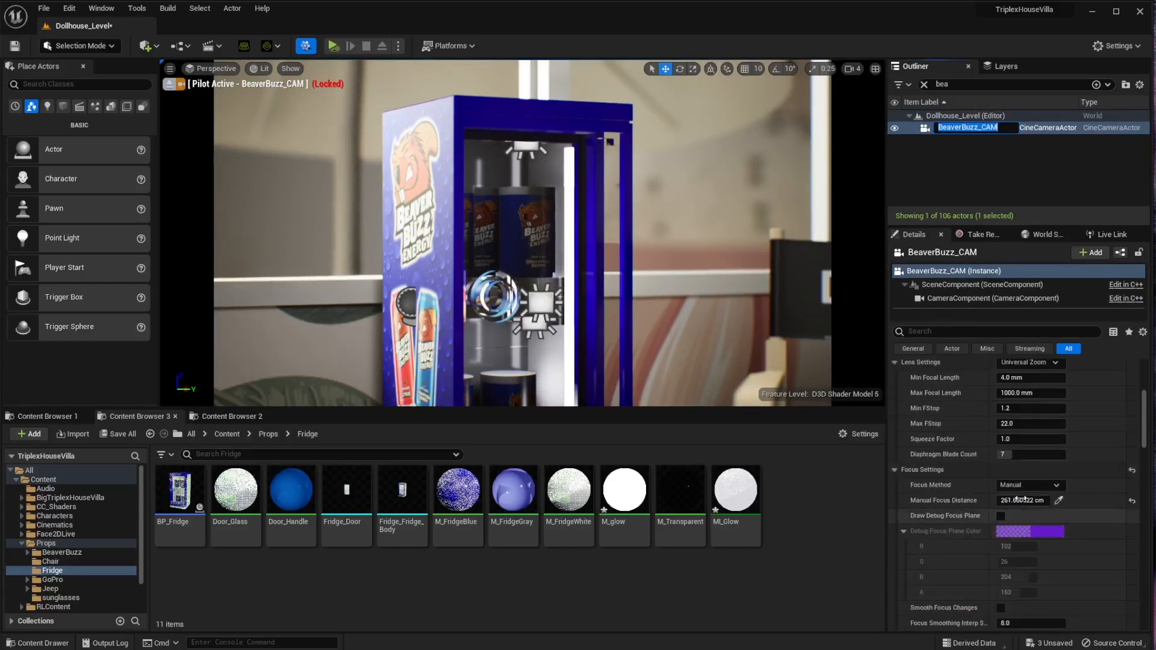
pyautogui.click(1002, 517)
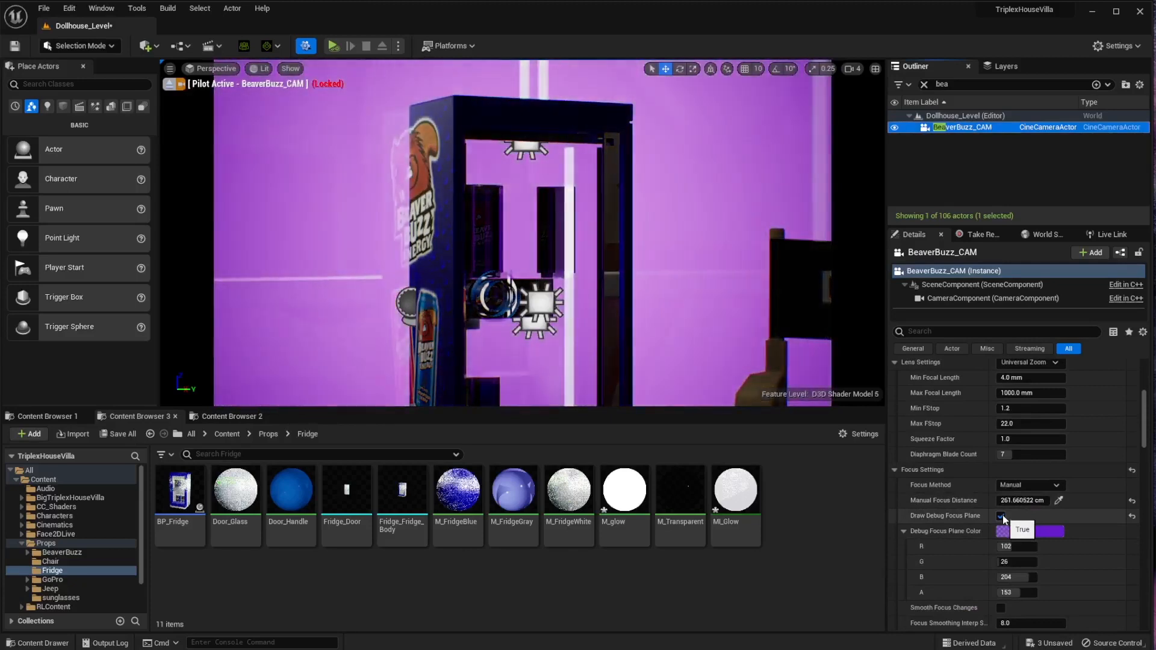
pyautogui.click(1002, 516)
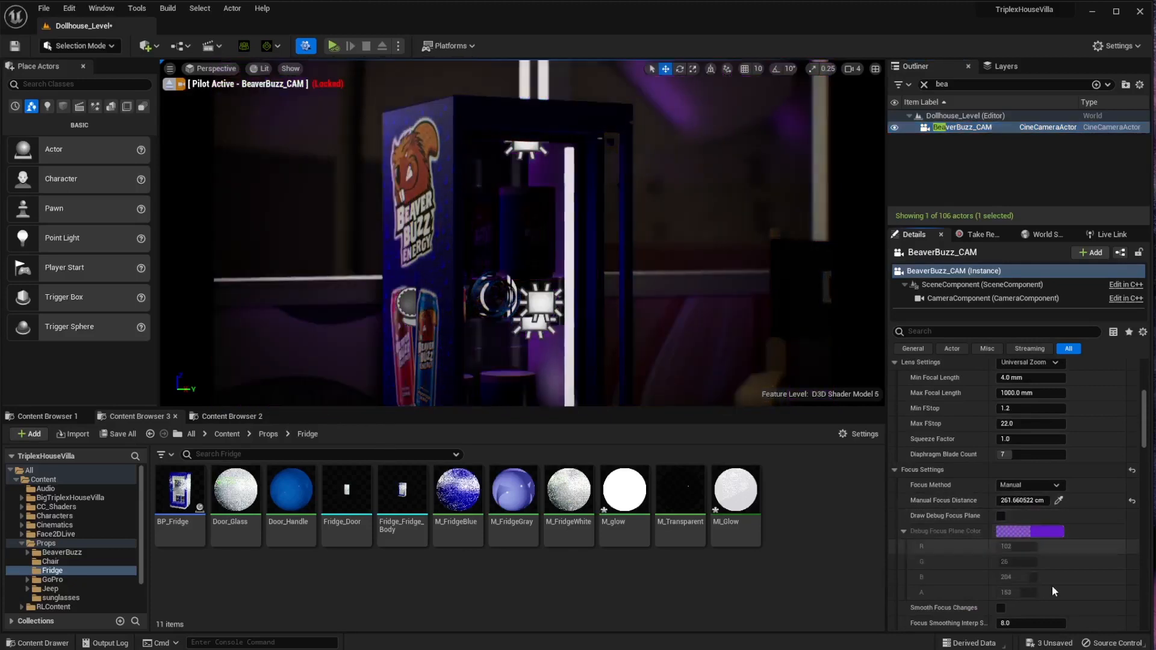
# Step: Try an aperture of 4 on BeaverBuzz_CAM and return its current aperture to 1.2
pyautogui.scroll(-5, 1053, 585)
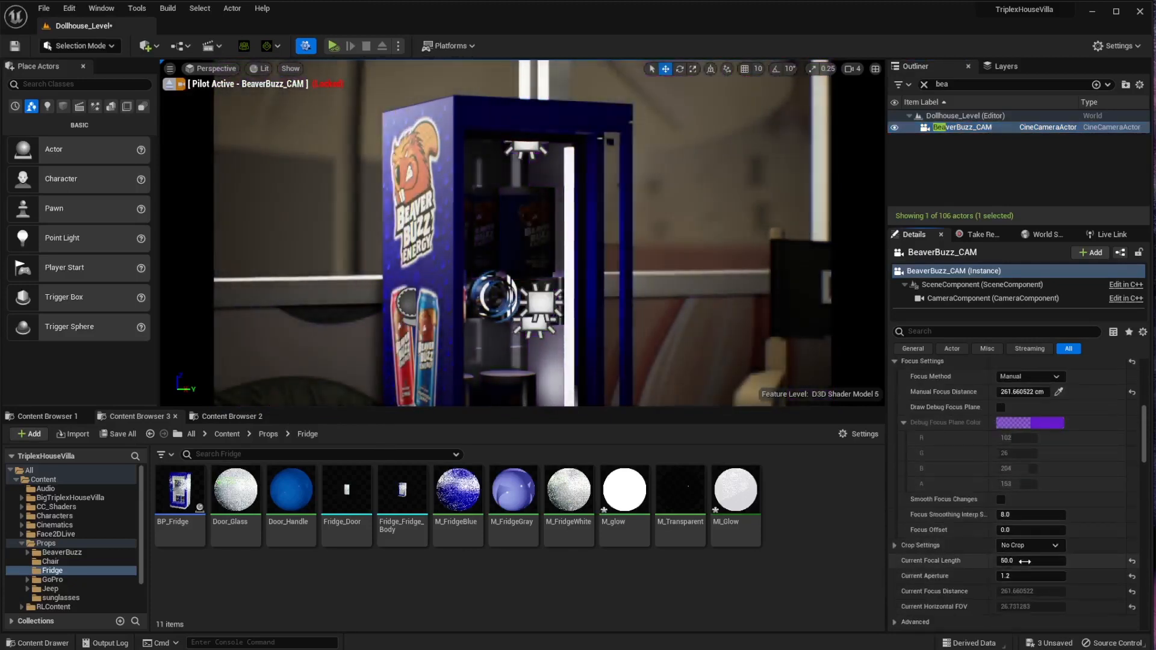
pyautogui.click(1024, 561)
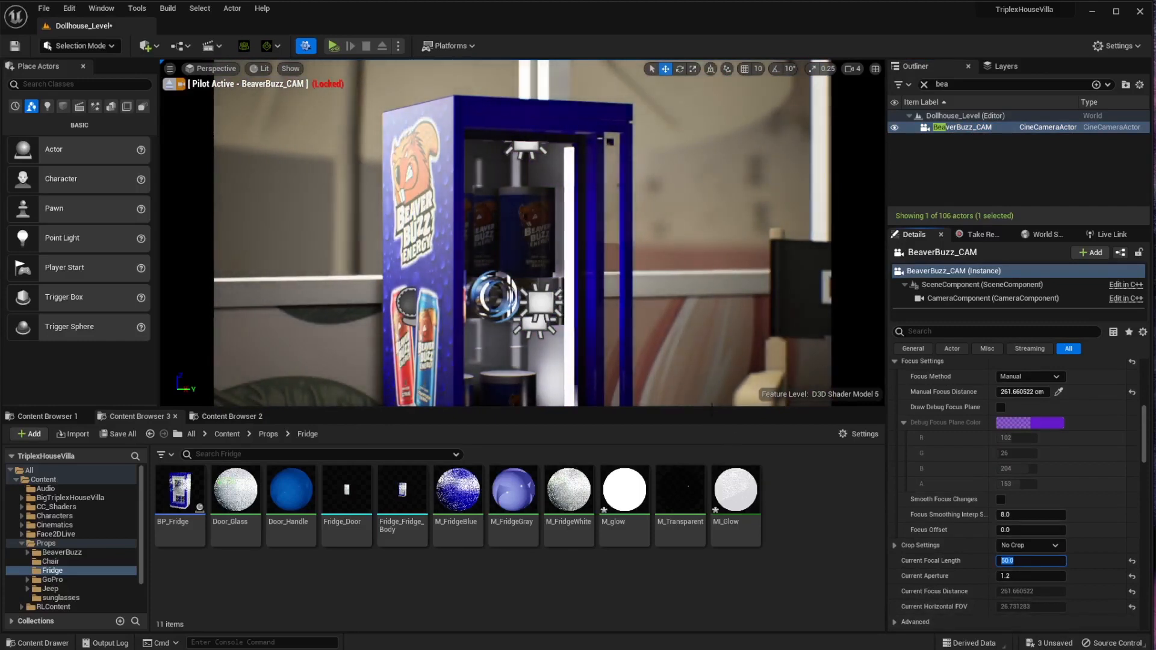
pyautogui.click(1031, 577)
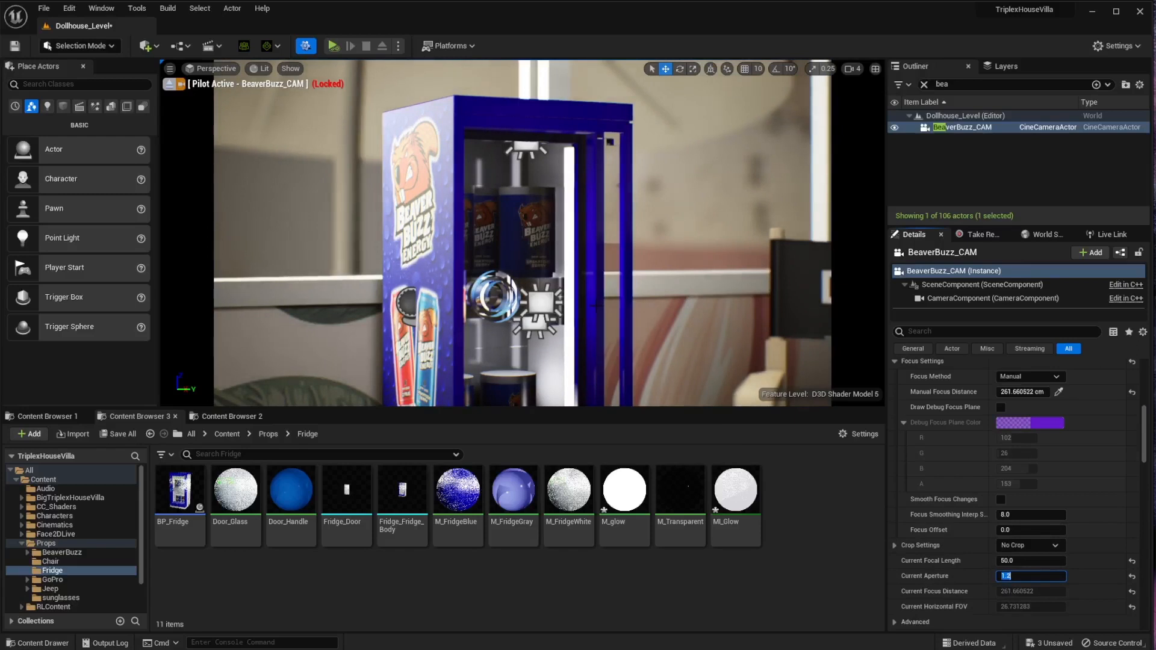
pyautogui.write('4')
pyautogui.press('Return')
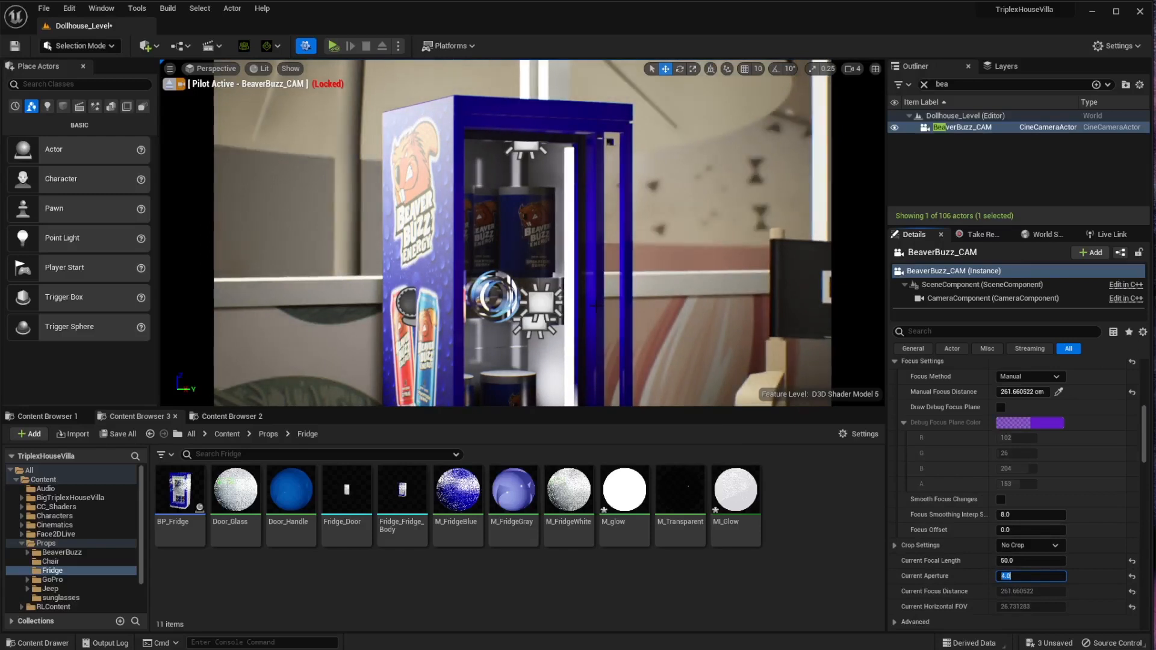
pyautogui.write('.2')
pyautogui.press('Return')
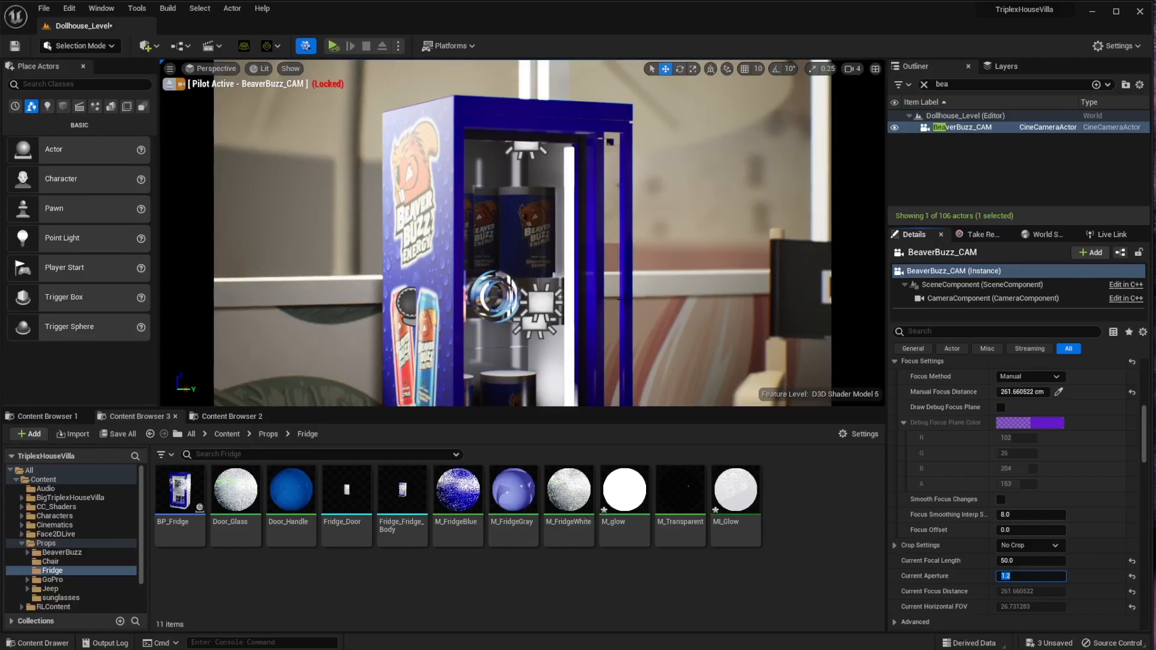
pyautogui.click(384, 605)
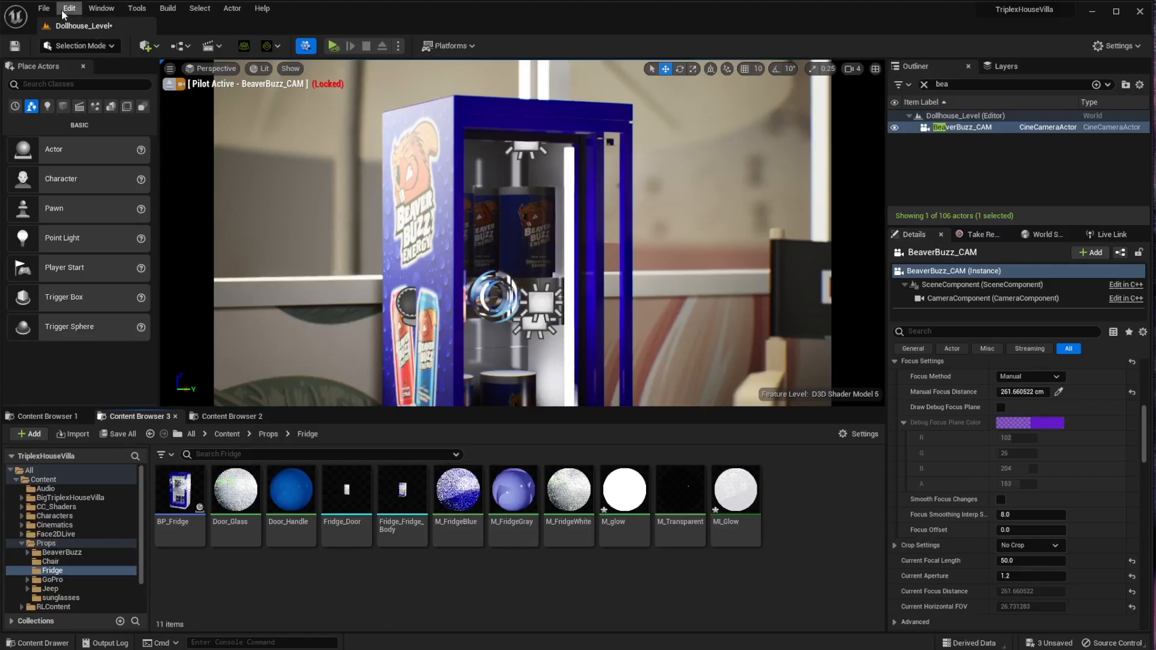
# Step: Open the Movie Render Queue and reposition its window over the level view
pyautogui.click(101, 8)
pyautogui.moveTo(143, 42)
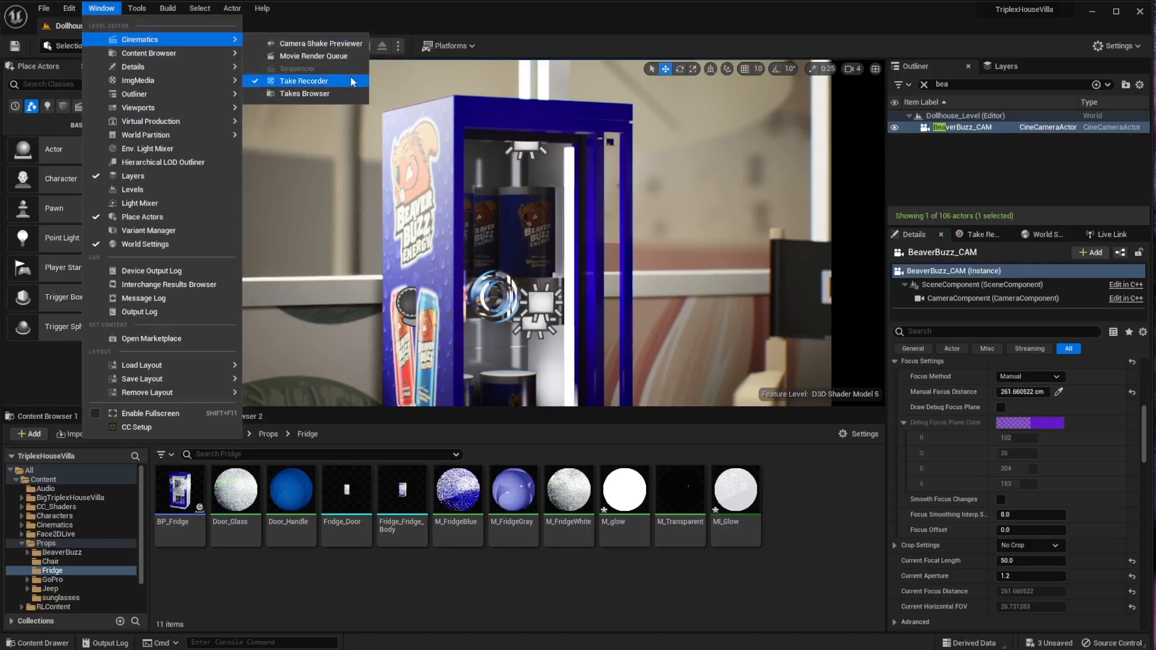
pyautogui.click(337, 57)
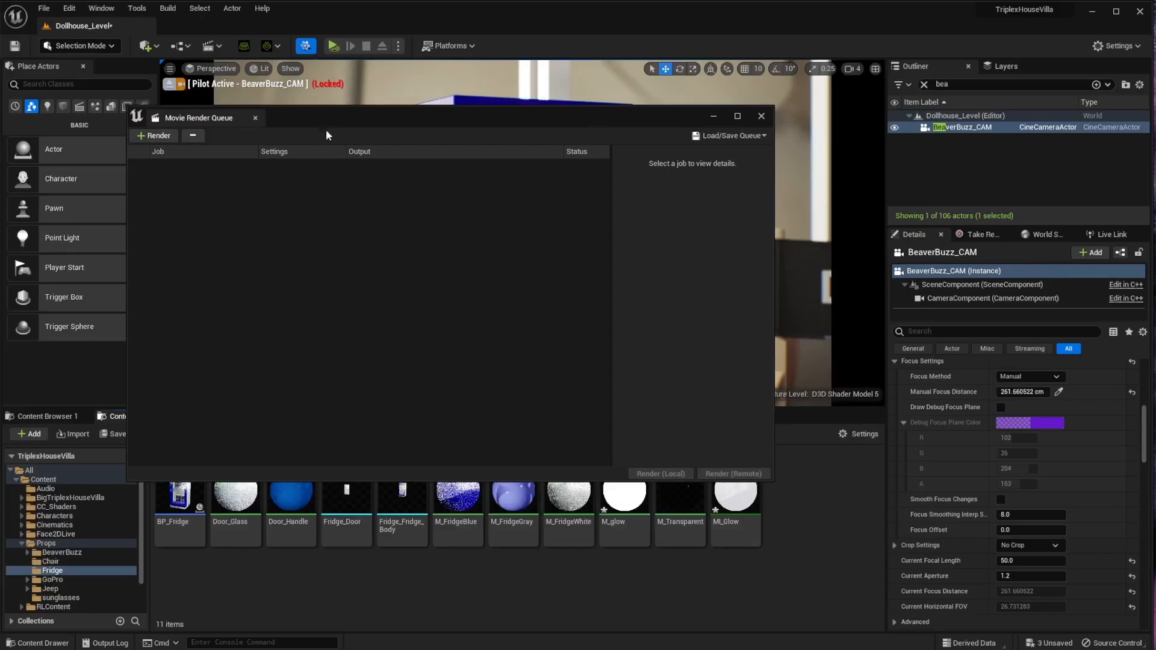
pyautogui.moveTo(326, 130); pyautogui.dragTo(299, 113)
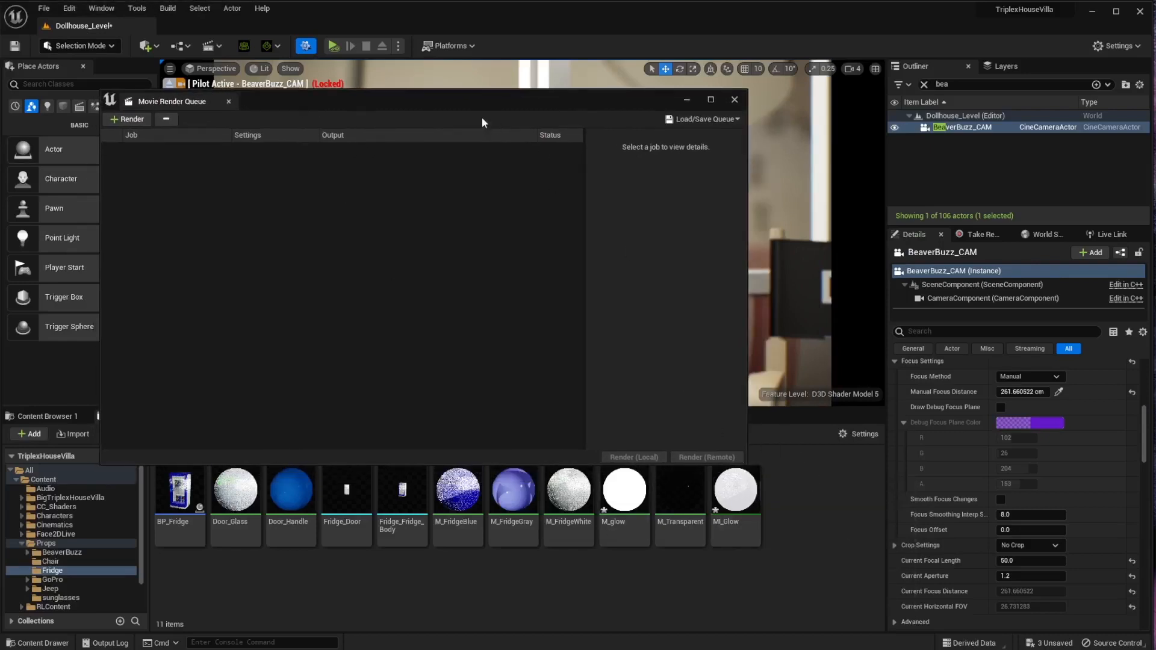
pyautogui.moveTo(478, 106); pyautogui.dragTo(557, 111)
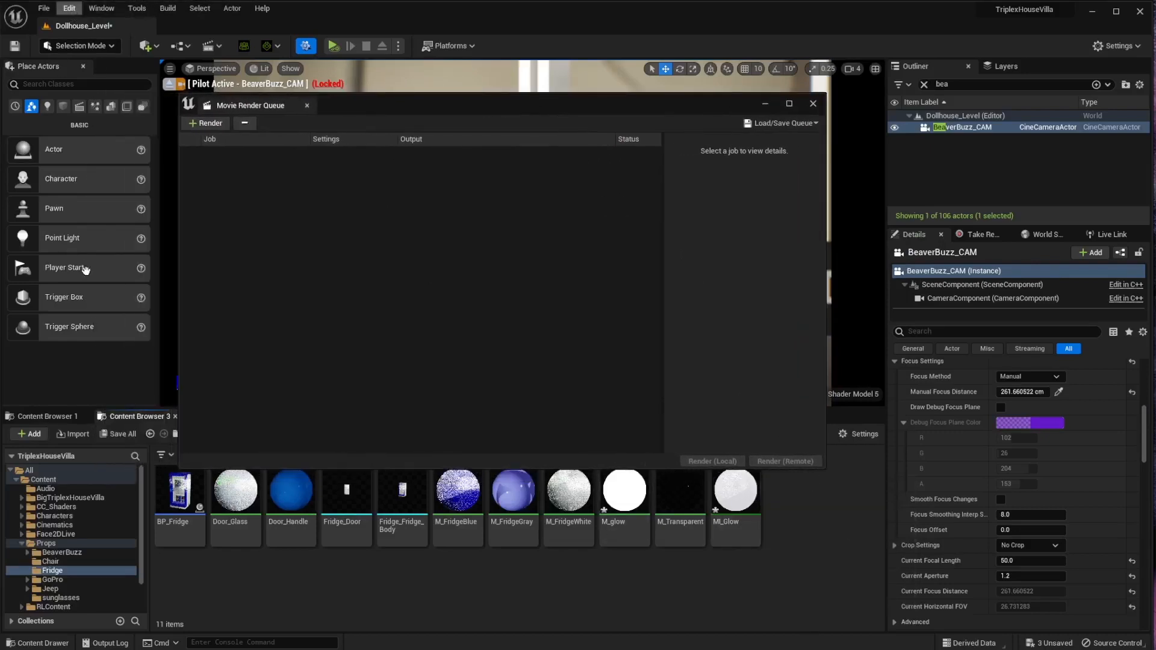
# Step: Enlarge the Movie Render Queue window, move it clear of the fridge view, and select the fridge in the level
pyautogui.moveTo(340, 104); pyautogui.dragTo(300, 91)
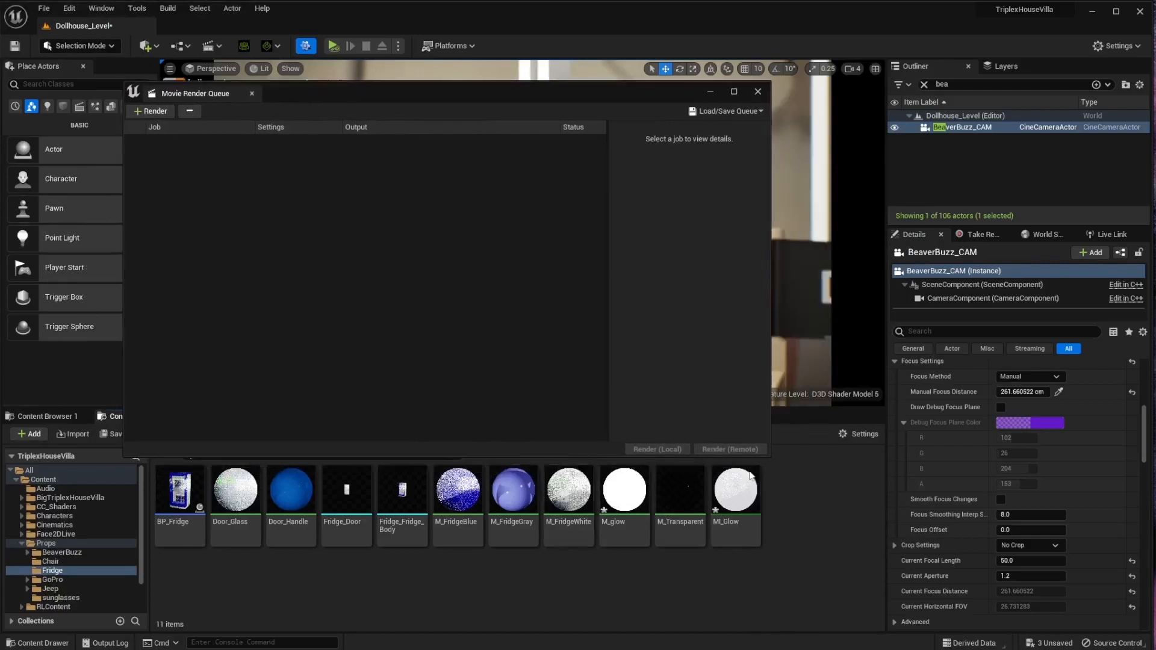
pyautogui.moveTo(772, 456); pyautogui.dragTo(897, 538)
pyautogui.moveTo(324, 92); pyautogui.dragTo(760, 143)
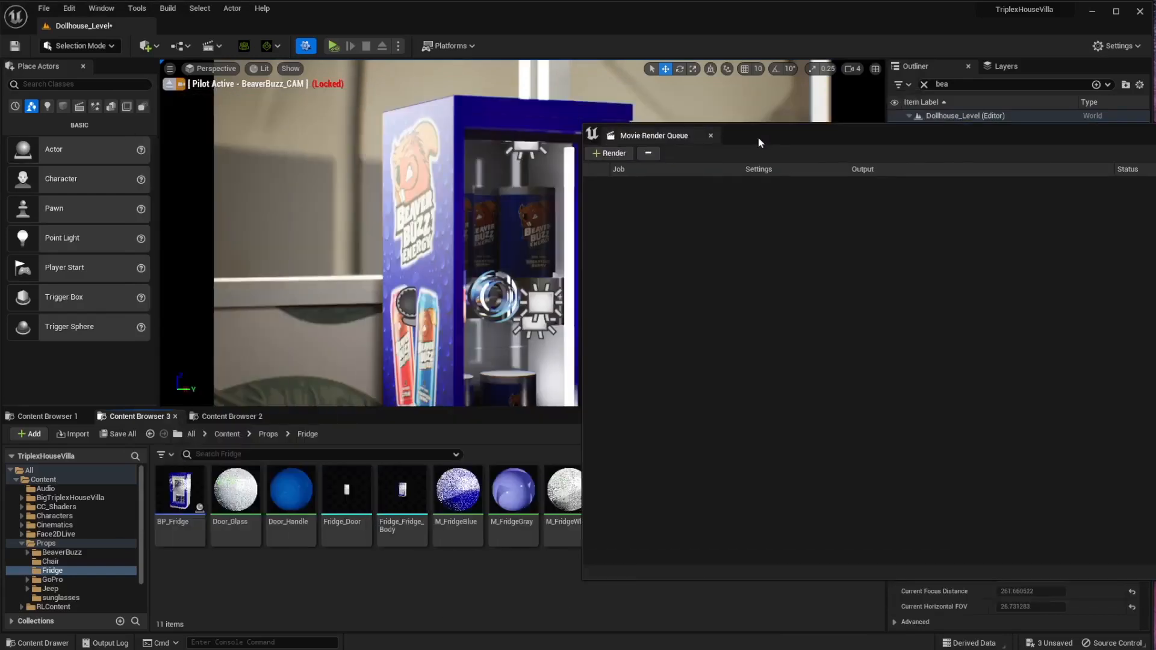
pyautogui.click(464, 217)
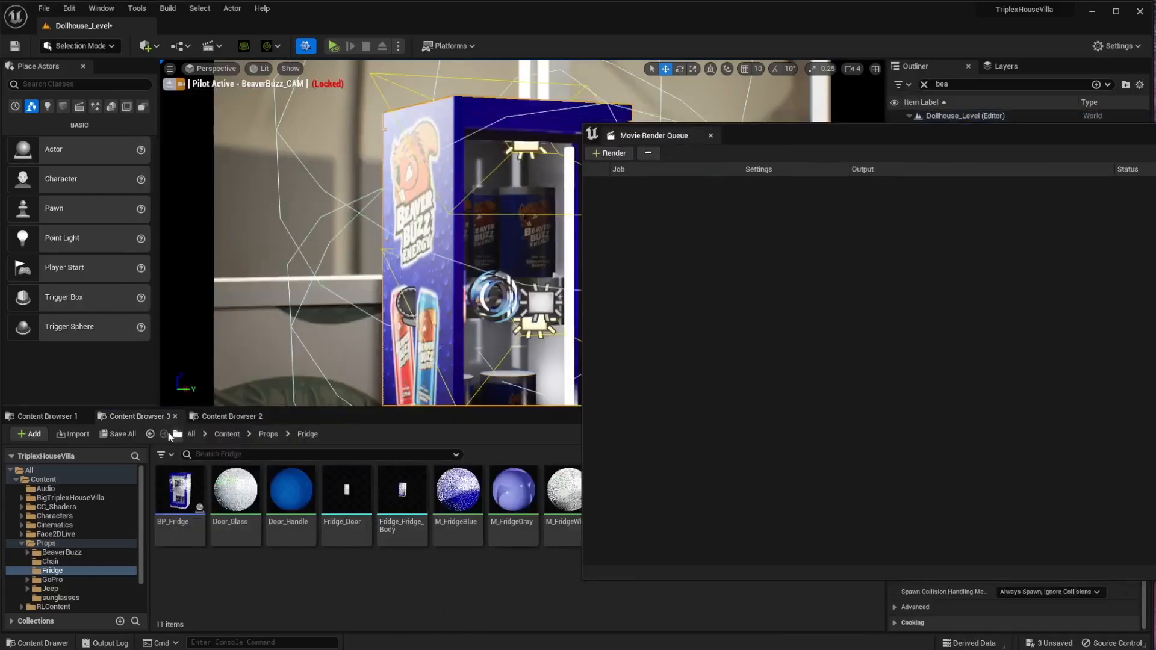
# Step: Open the BeaverBuzz_Shot level sequence from the Cinematics/Sequences/Sequence folder
pyautogui.click(48, 417)
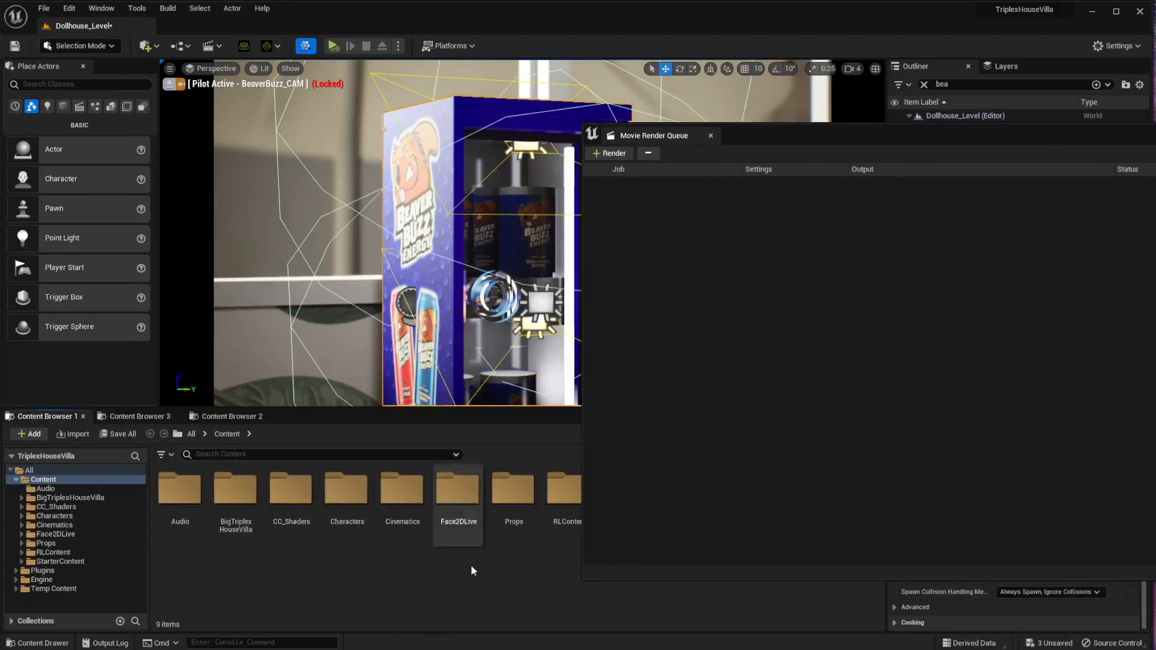
pyautogui.doubleClick(401, 489)
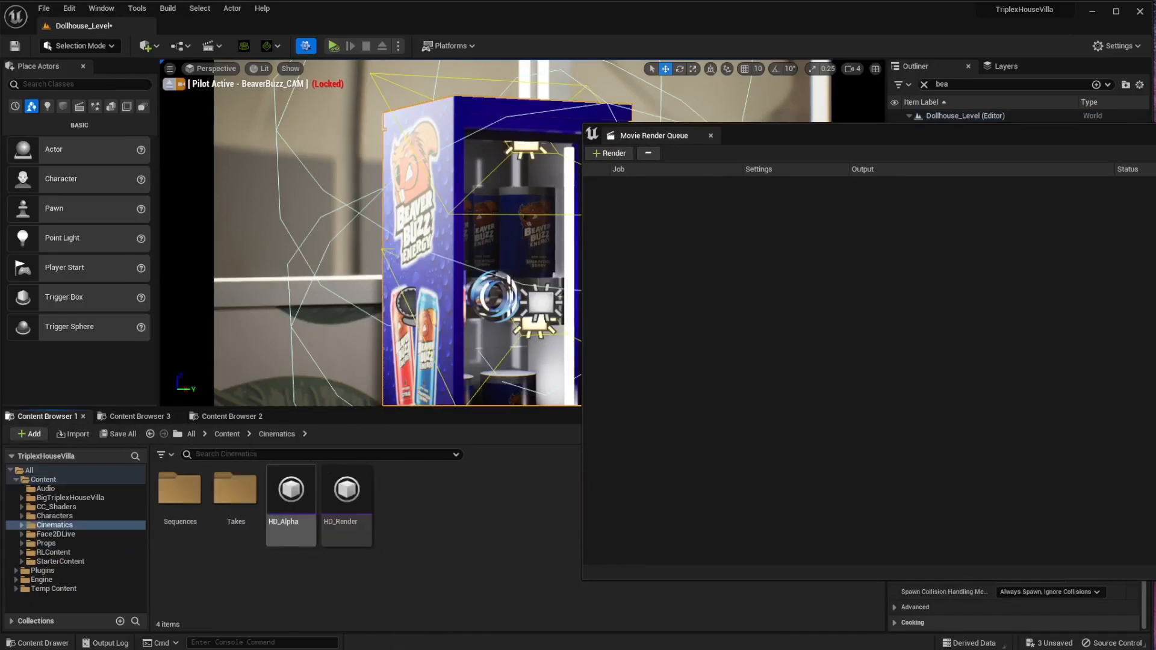
pyautogui.rightClick(257, 593)
pyautogui.click(237, 591)
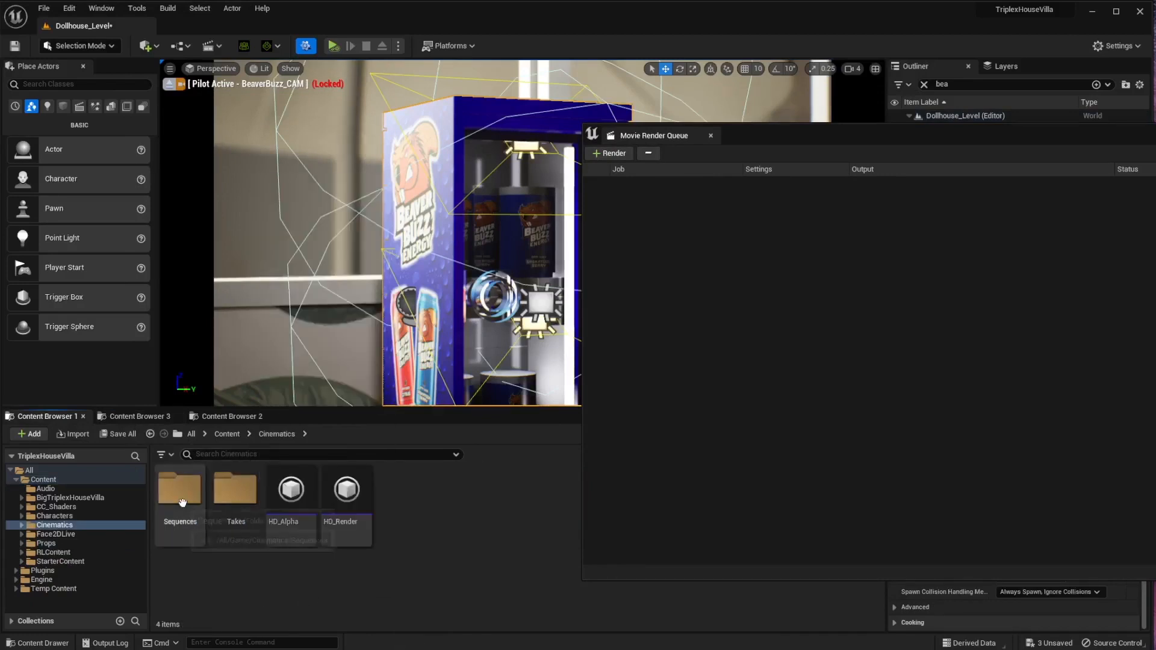
pyautogui.doubleClick(179, 489)
pyautogui.doubleClick(180, 489)
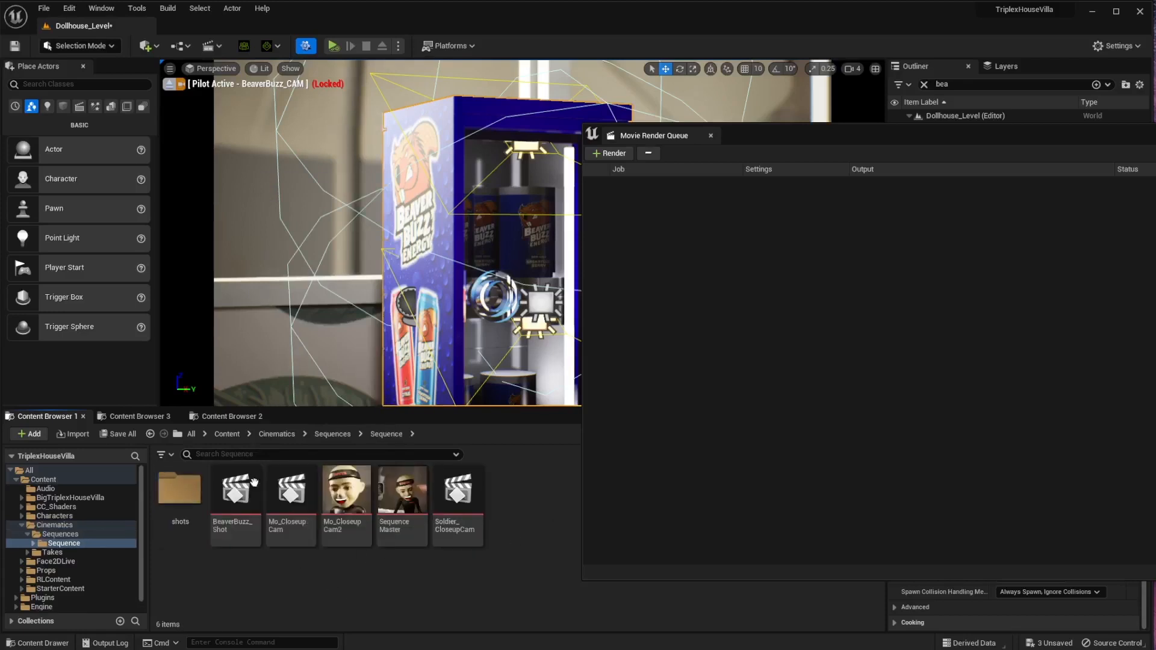
pyautogui.doubleClick(244, 502)
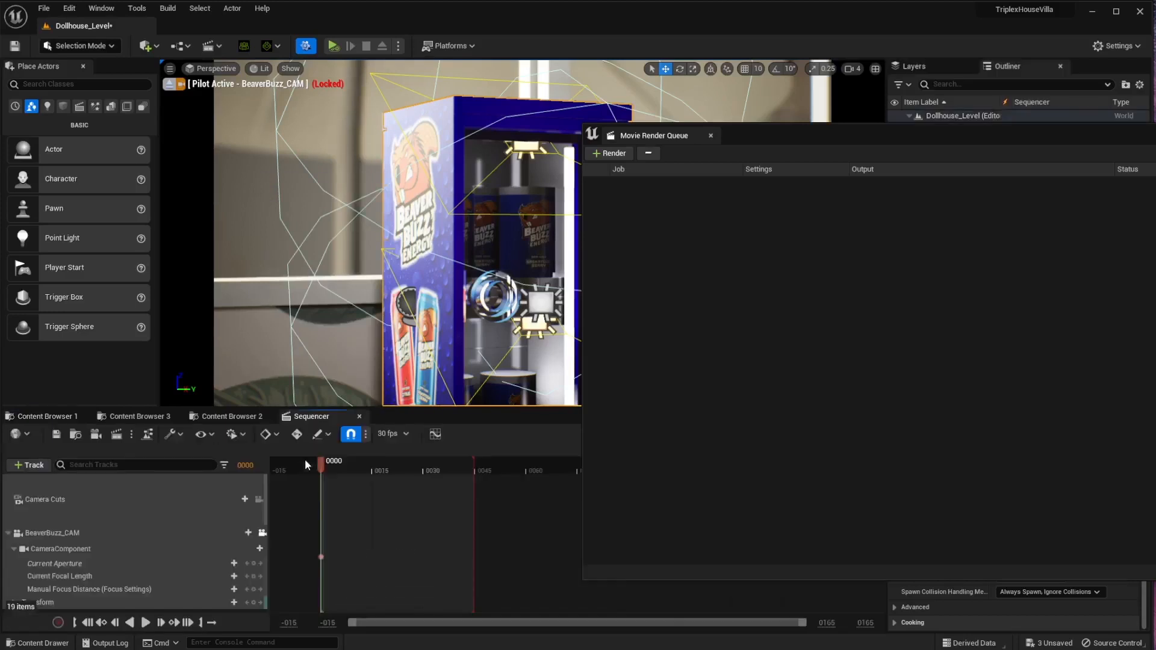
# Step: Move the render queue window off the timeline and scrub through the opening frames of the BeaverBuzz_Shot sequence
pyautogui.moveTo(736, 139); pyautogui.dragTo(839, 179)
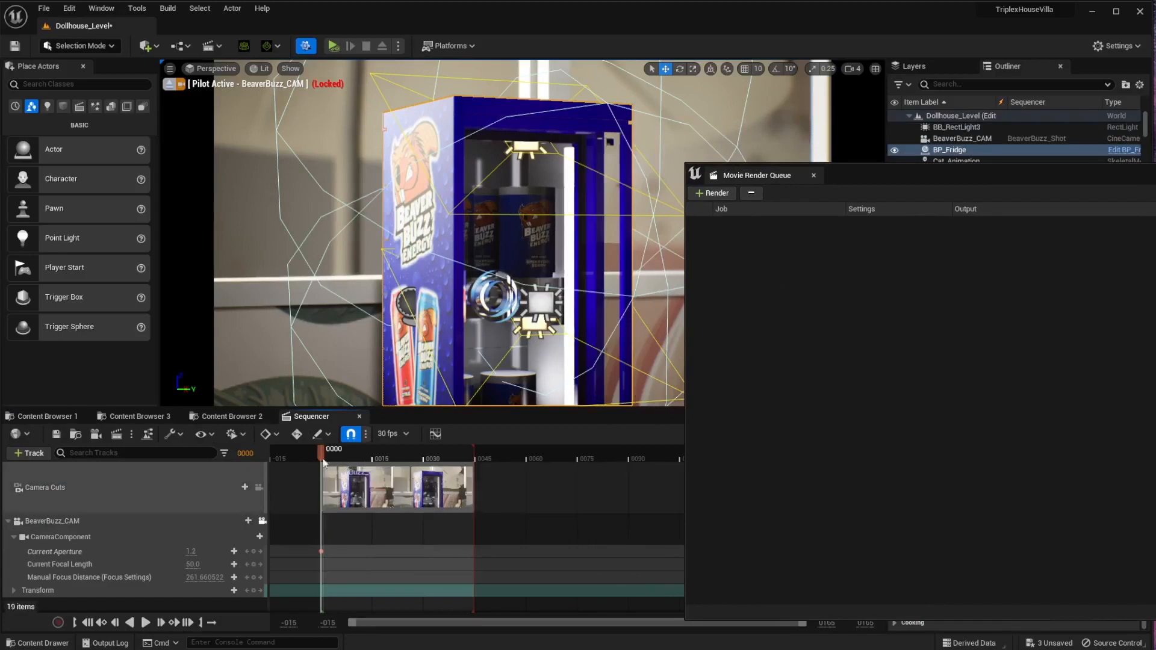
pyautogui.moveTo(371, 459); pyautogui.dragTo(335, 462)
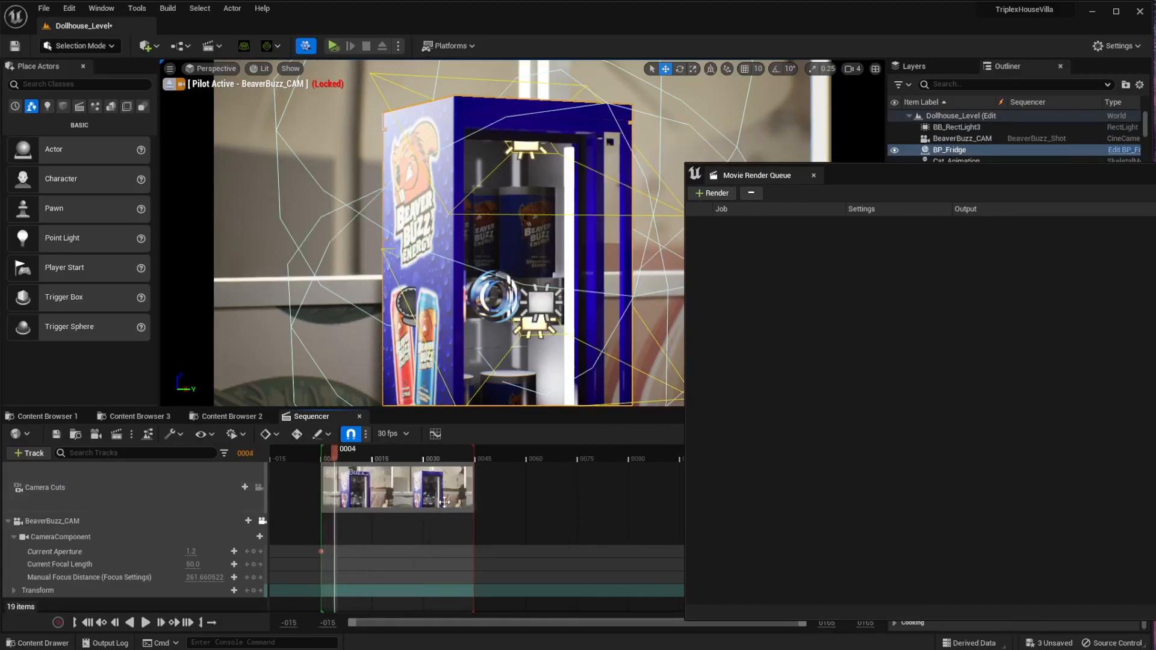
pyautogui.click(351, 459)
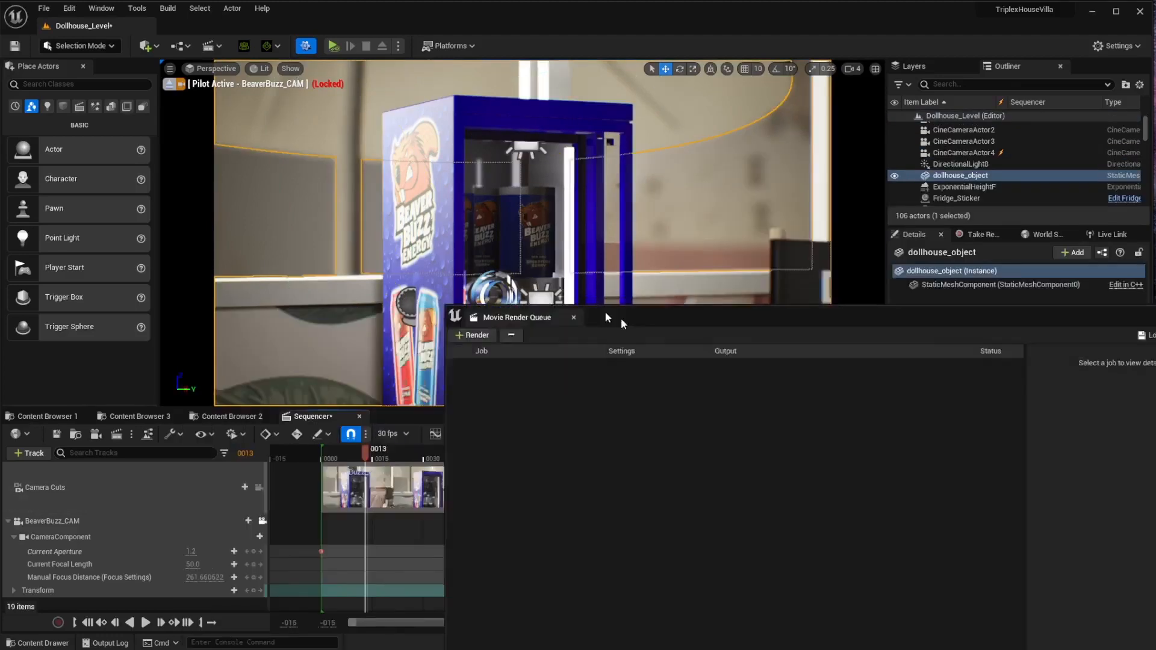
# Step: Bring the Movie Render Queue back over the level view and add BeaverBuzz_Shot as a render job, filtering for "cine"
pyautogui.moveTo(607, 317); pyautogui.dragTo(341, 145)
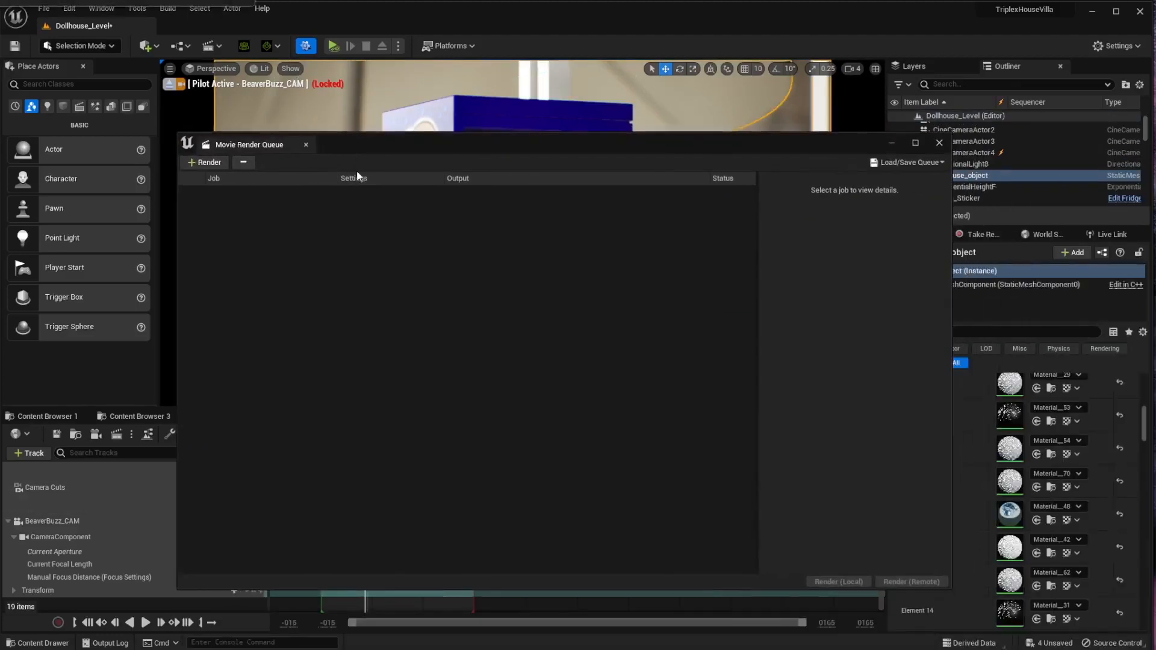
pyautogui.click(205, 162)
pyautogui.write('cine')
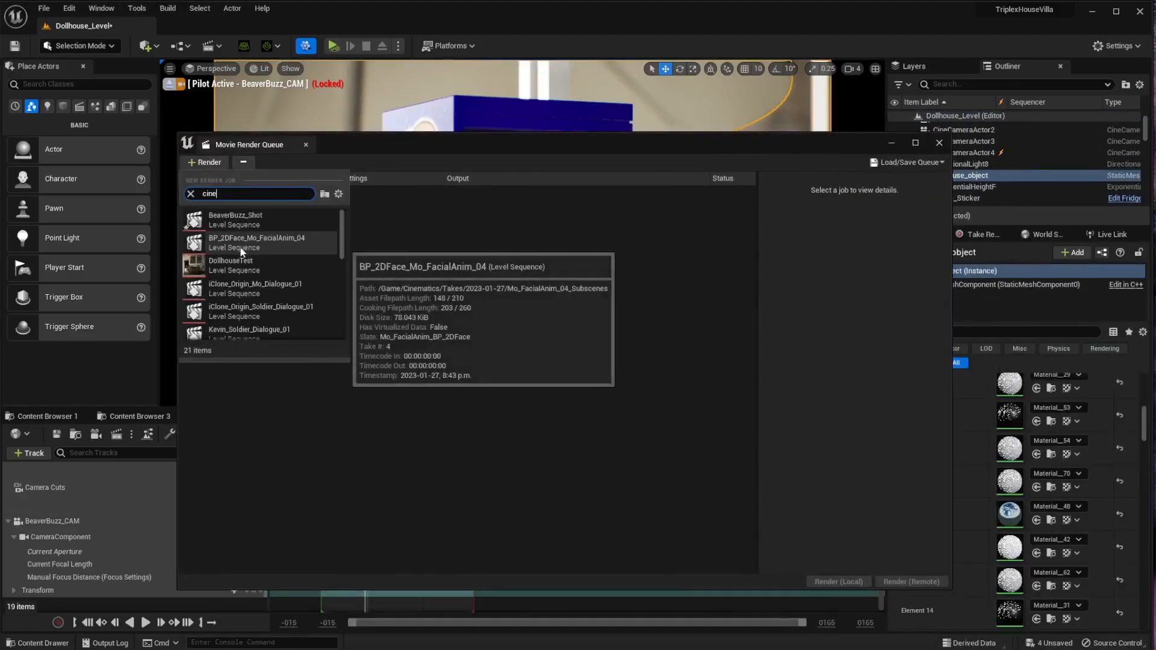
pyautogui.click(253, 220)
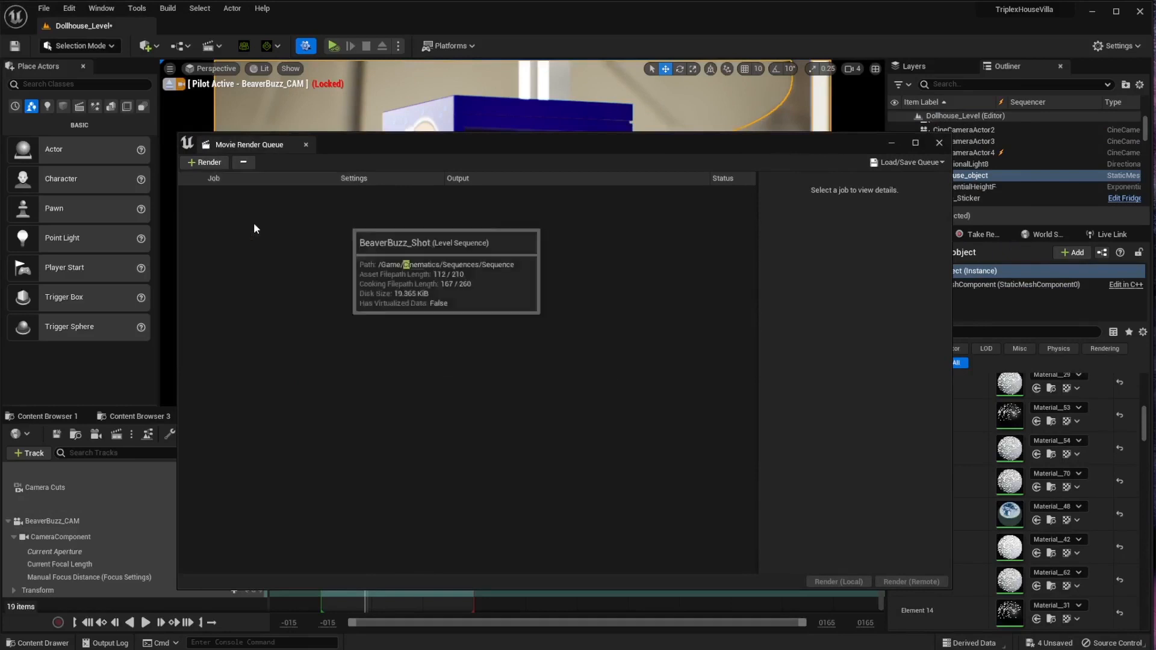
# Step: Open the BeaverBuzz_Shot job's render configuration and load the HD_Render preset
pyautogui.moveTo(424, 146); pyautogui.dragTo(384, 136)
pyautogui.click(323, 184)
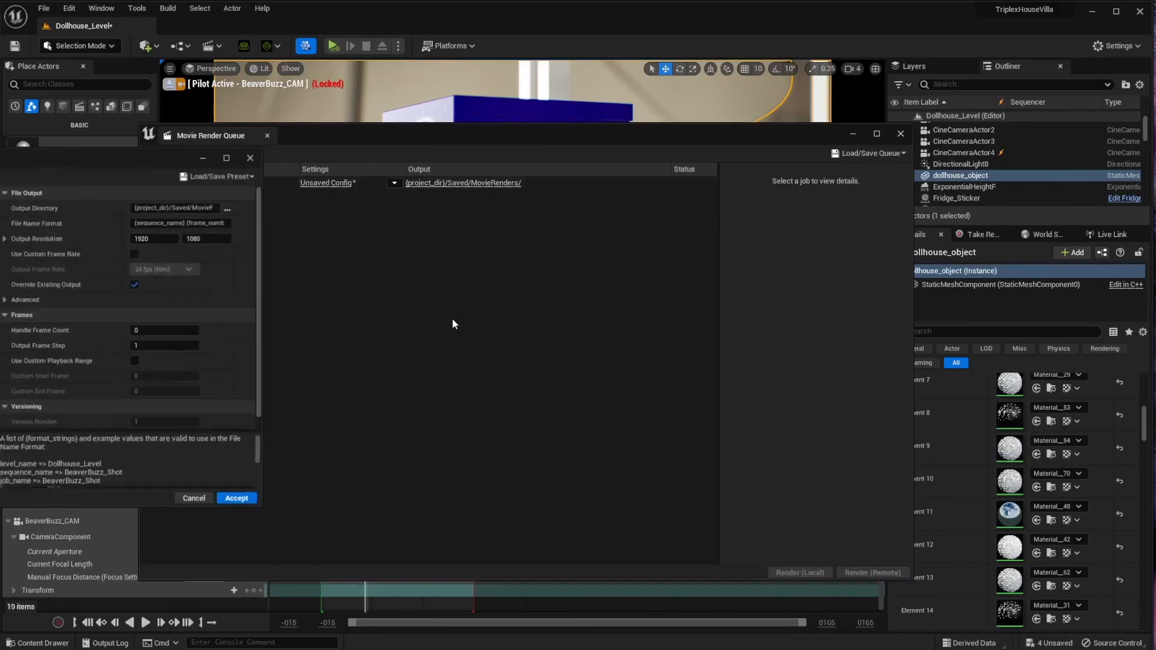
pyautogui.moveTo(487, 167); pyautogui.dragTo(482, 162)
pyautogui.click(590, 177)
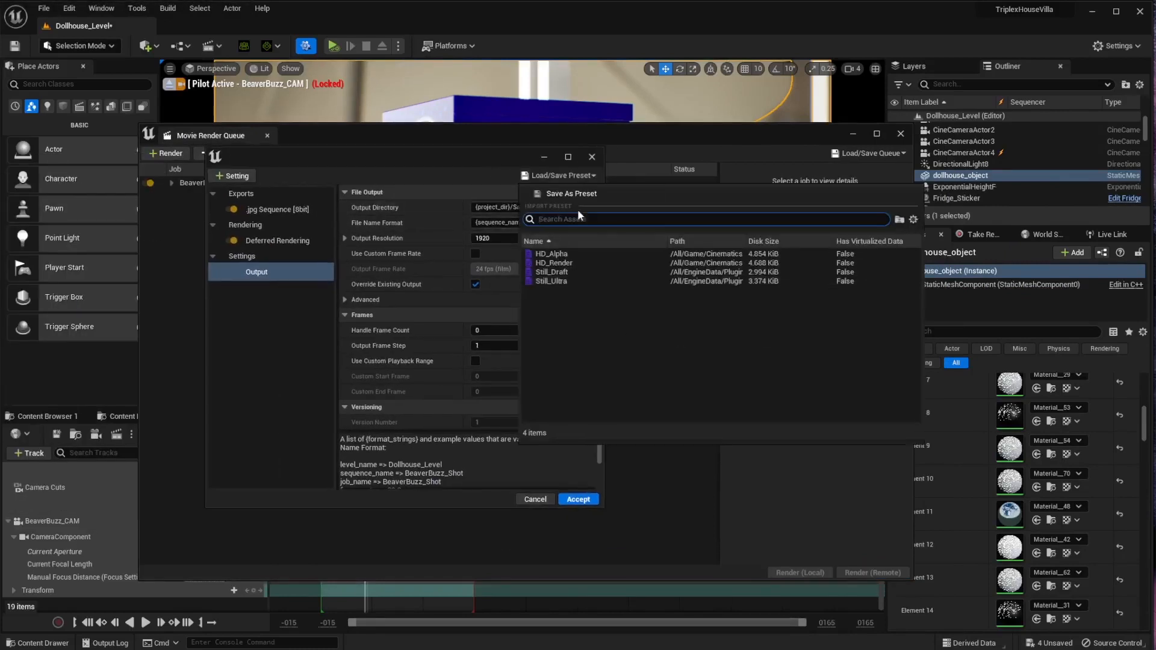
pyautogui.click(571, 262)
pyautogui.moveTo(417, 163); pyautogui.dragTo(449, 208)
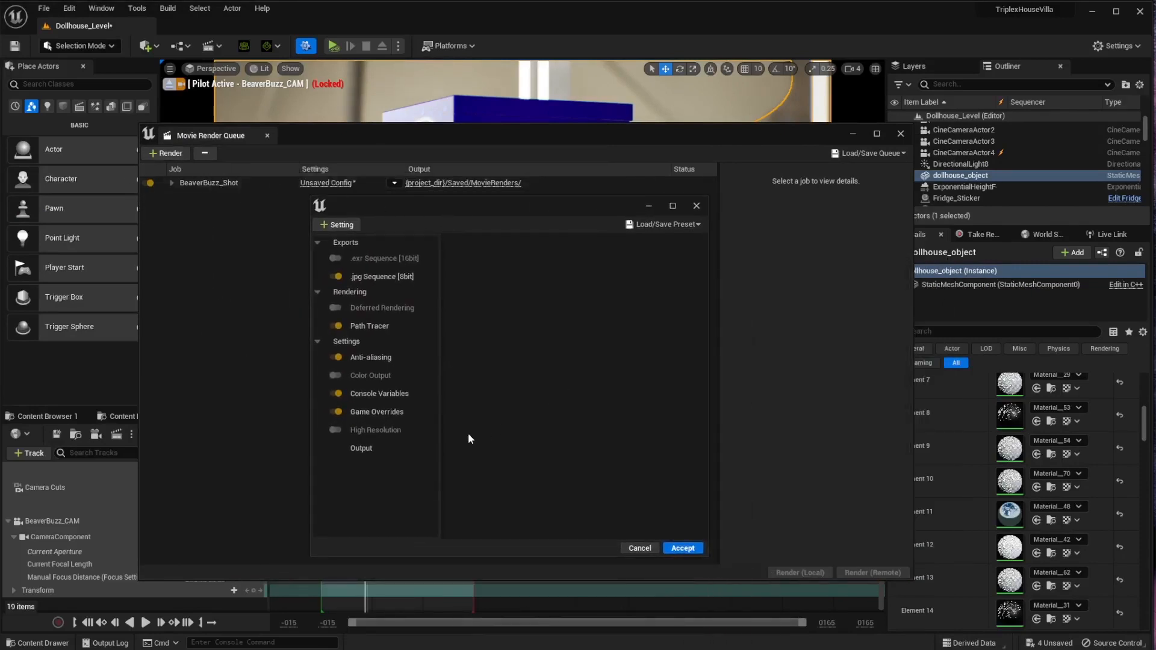
# Step: Examine the preset's export formats, comparing the .jpg Sequence [8bit] and .exr Sequence [16bit] settings
pyautogui.click(368, 277)
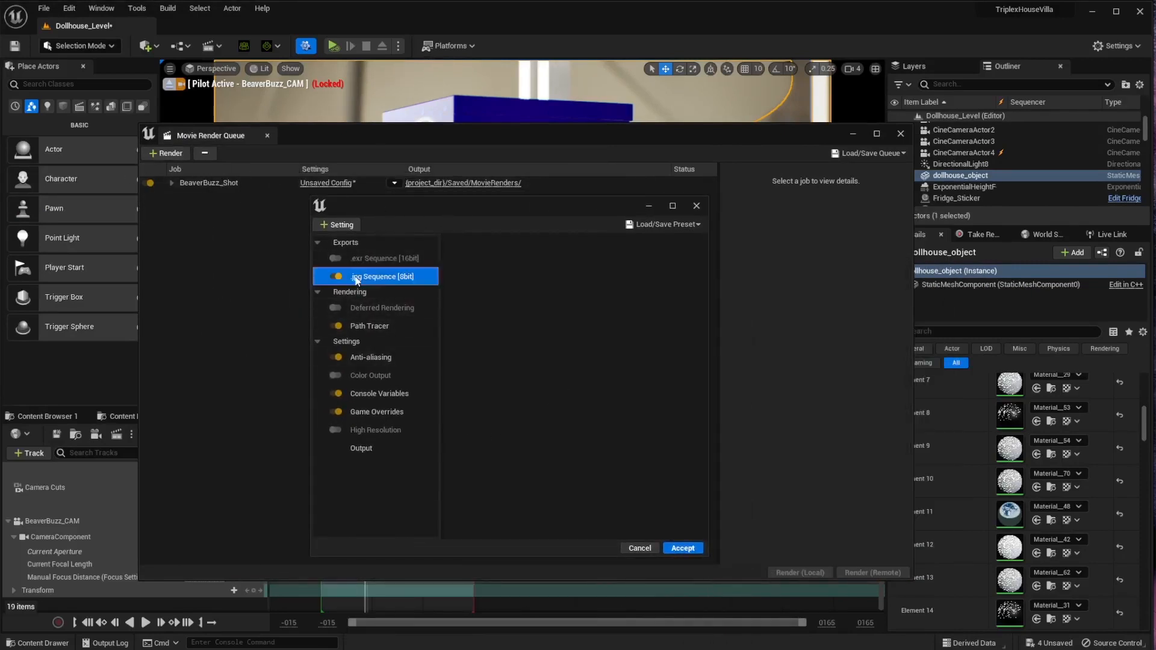
pyautogui.moveTo(432, 220); pyautogui.dragTo(459, 210)
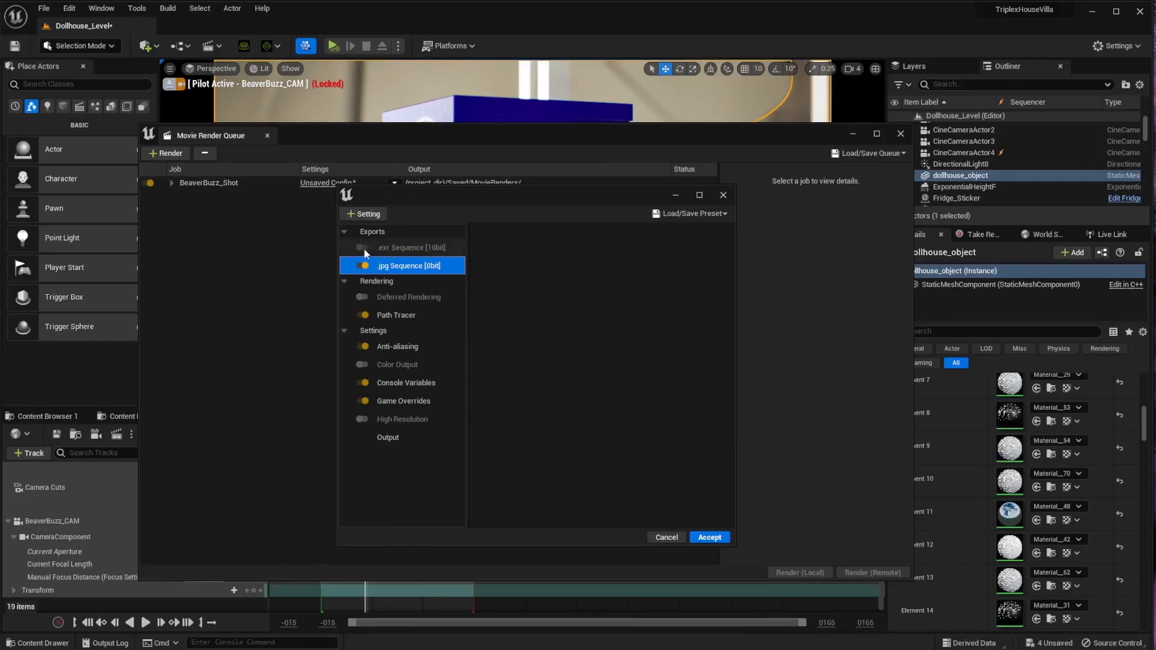
pyautogui.click(406, 248)
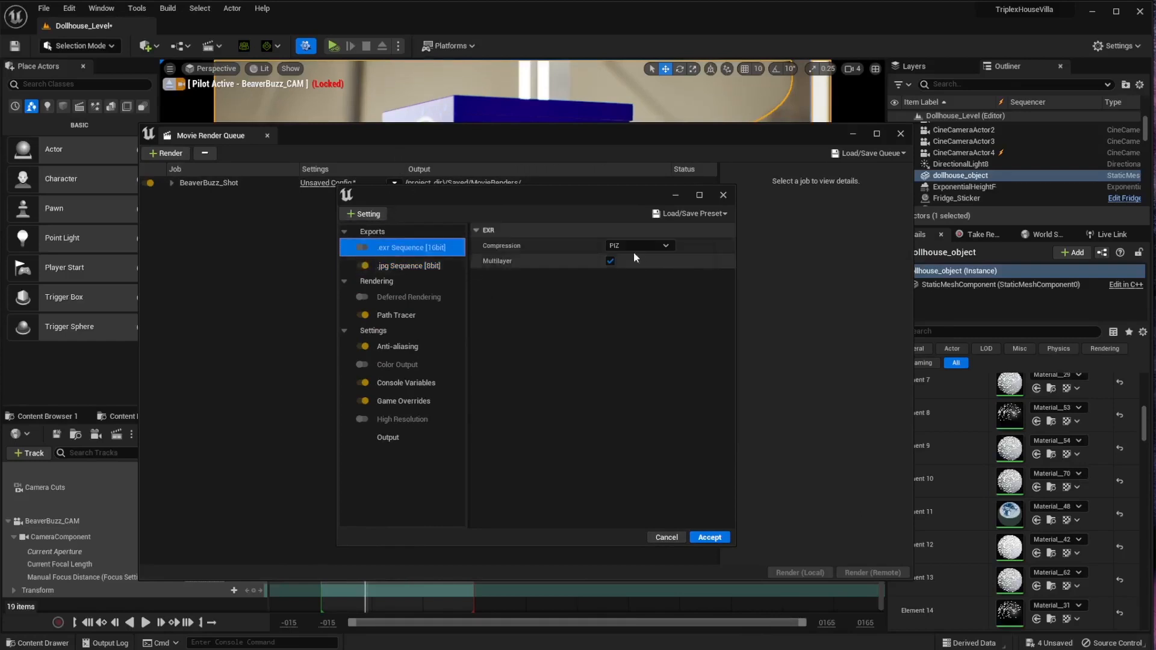
pyautogui.click(388, 266)
pyautogui.moveTo(441, 195); pyautogui.dragTo(314, 203)
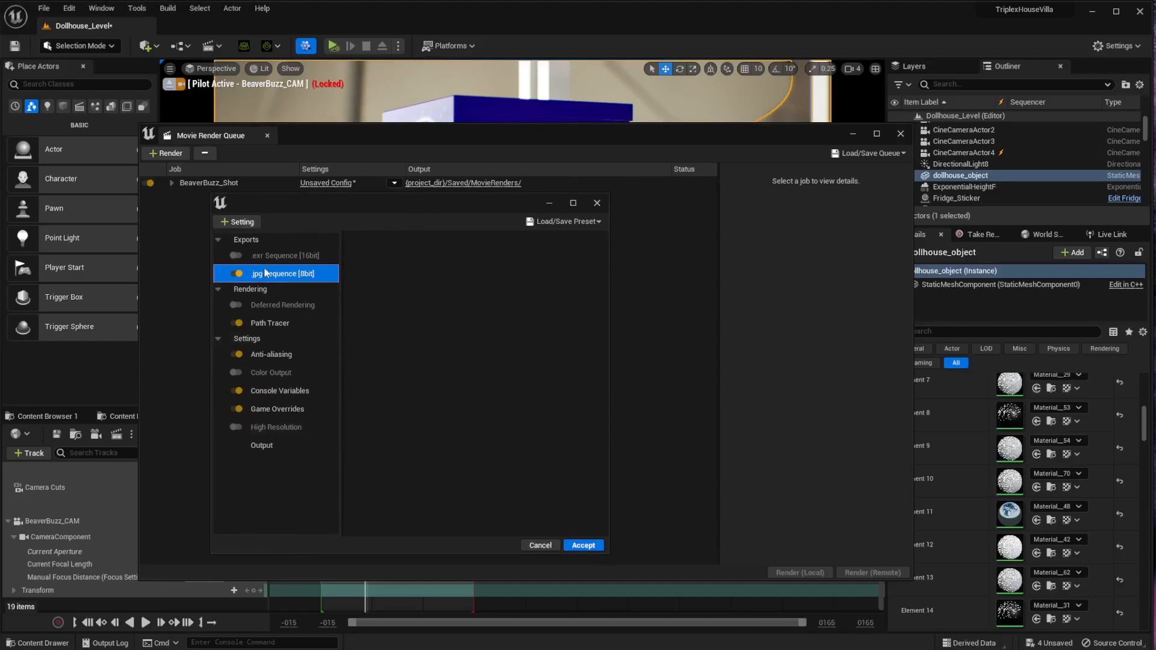
pyautogui.moveTo(373, 203); pyautogui.dragTo(407, 185)
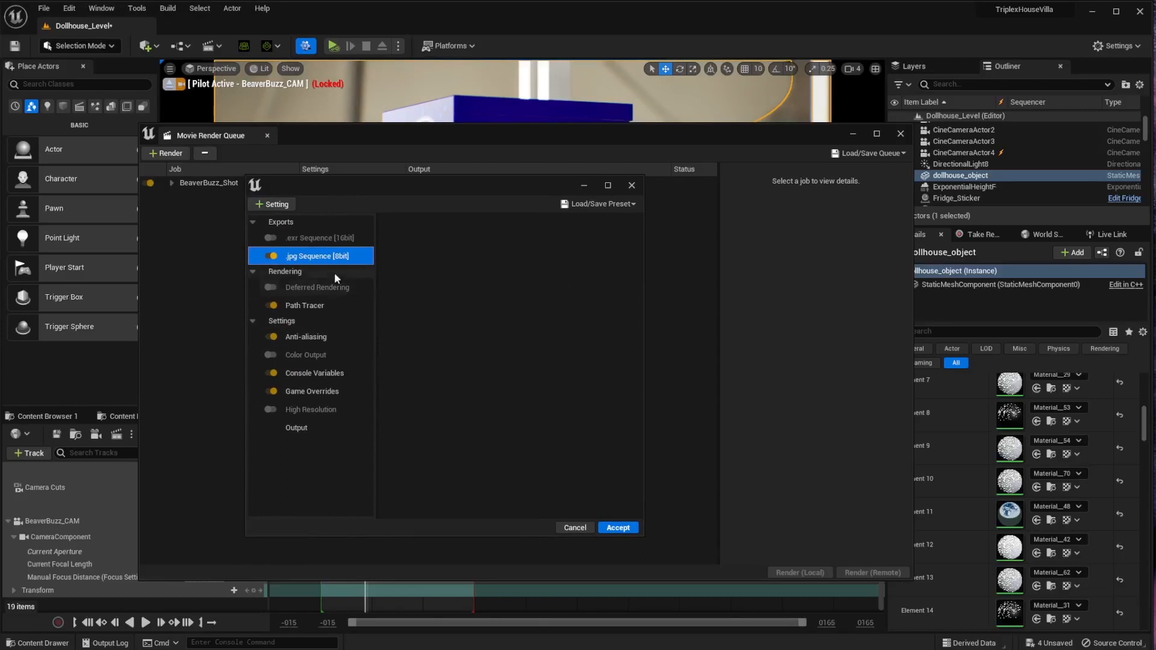
# Step: Compare the Deferred Rendering options with the Path Tracer options in the render configuration
pyautogui.click(324, 292)
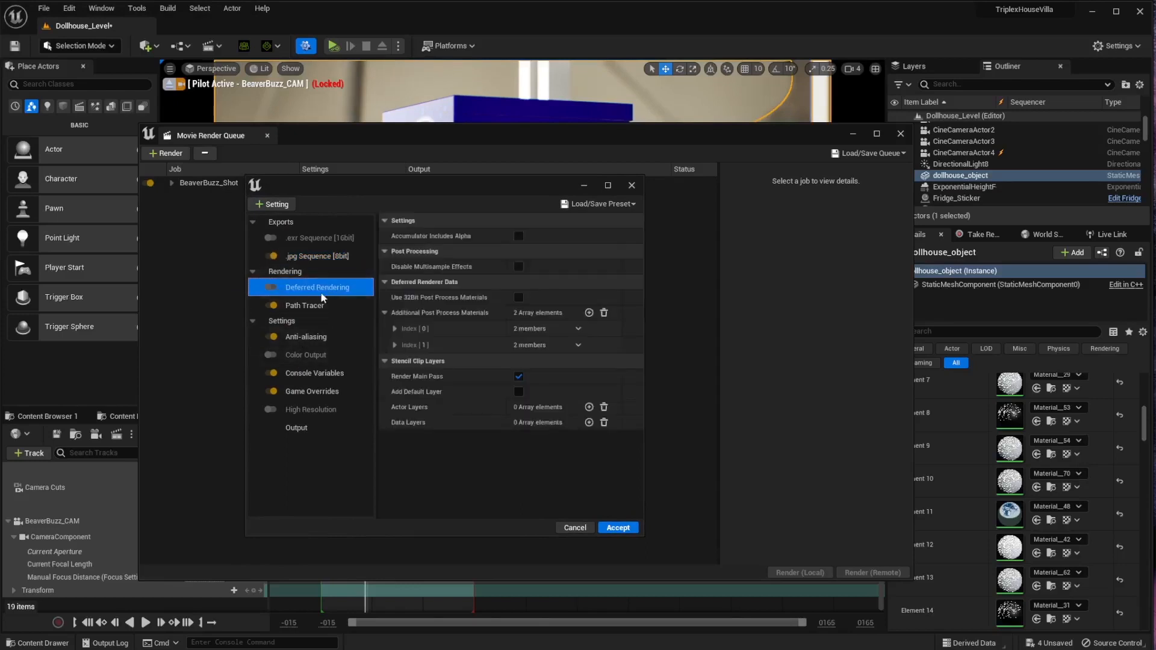
pyautogui.click(288, 306)
pyautogui.click(286, 285)
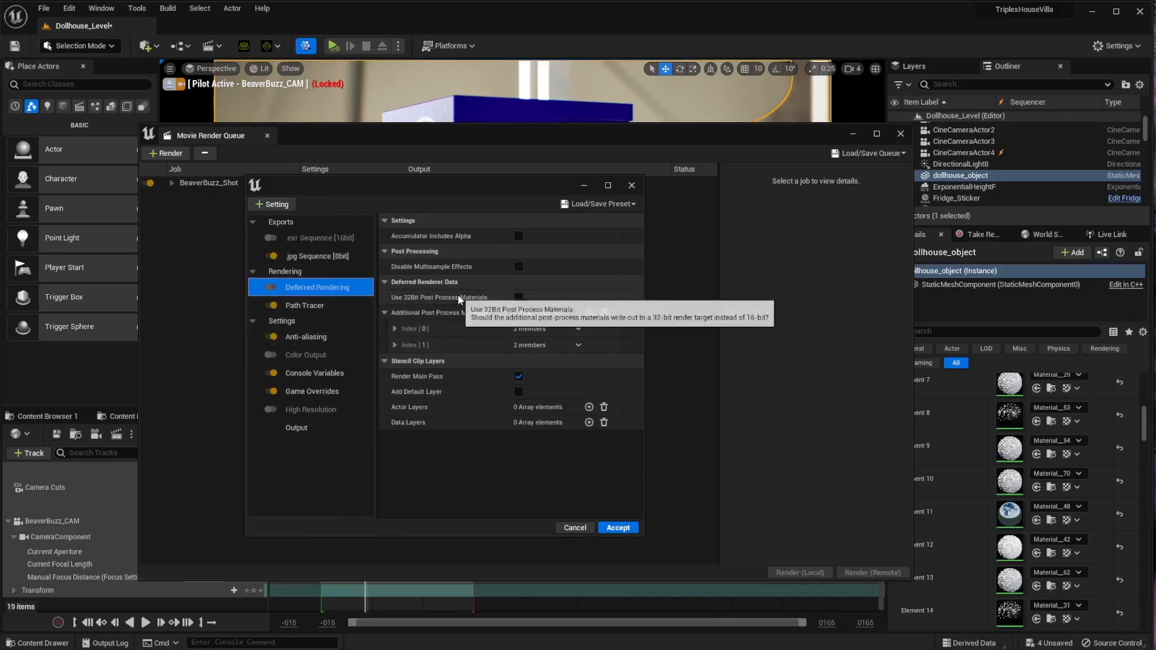
pyautogui.click(331, 304)
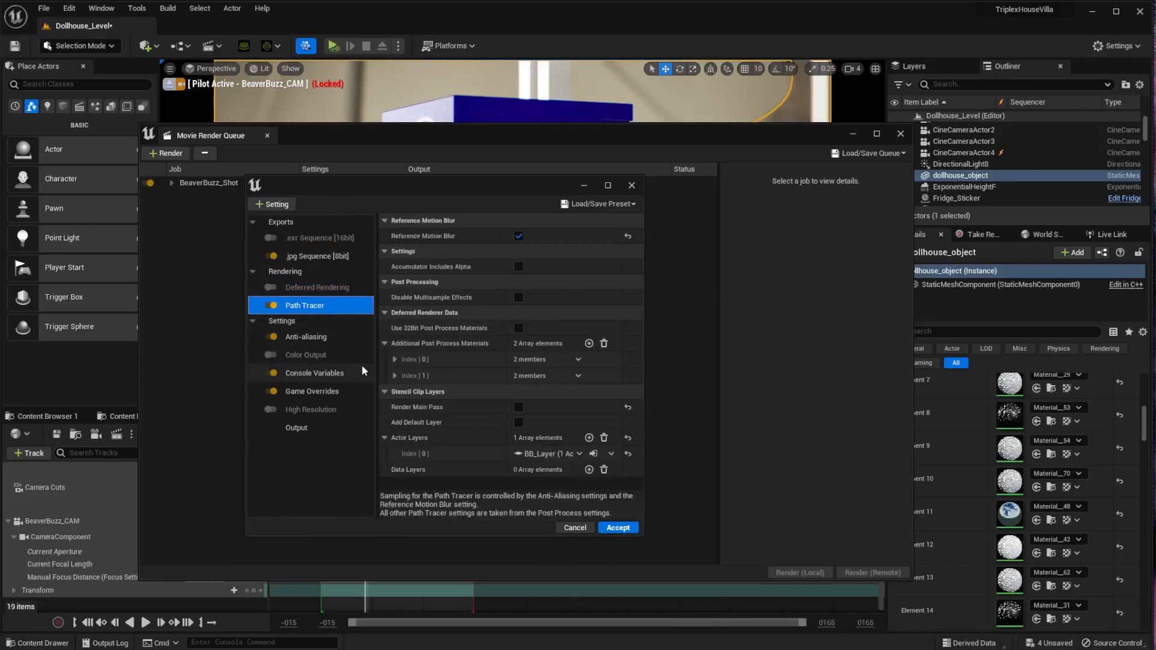
# Step: Look over the sequences offered for a new render job and the additional settings available, and return to the Path Tracer settings
pyautogui.click(167, 153)
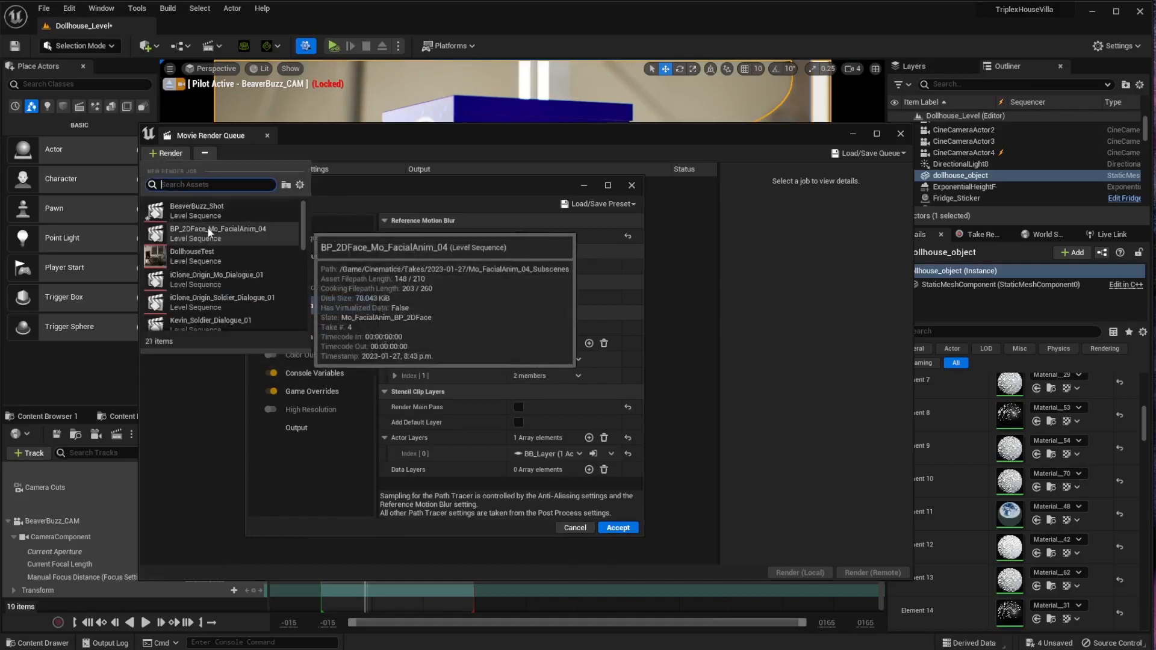
pyautogui.click(198, 208)
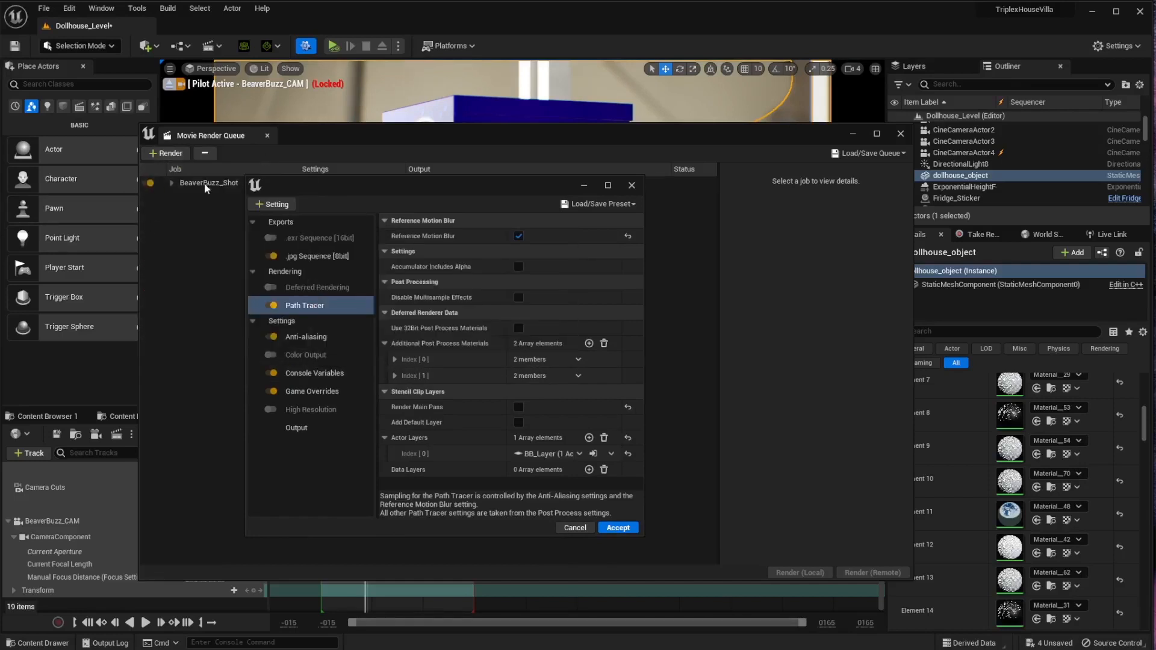
pyautogui.moveTo(313, 141); pyautogui.dragTo(277, 131)
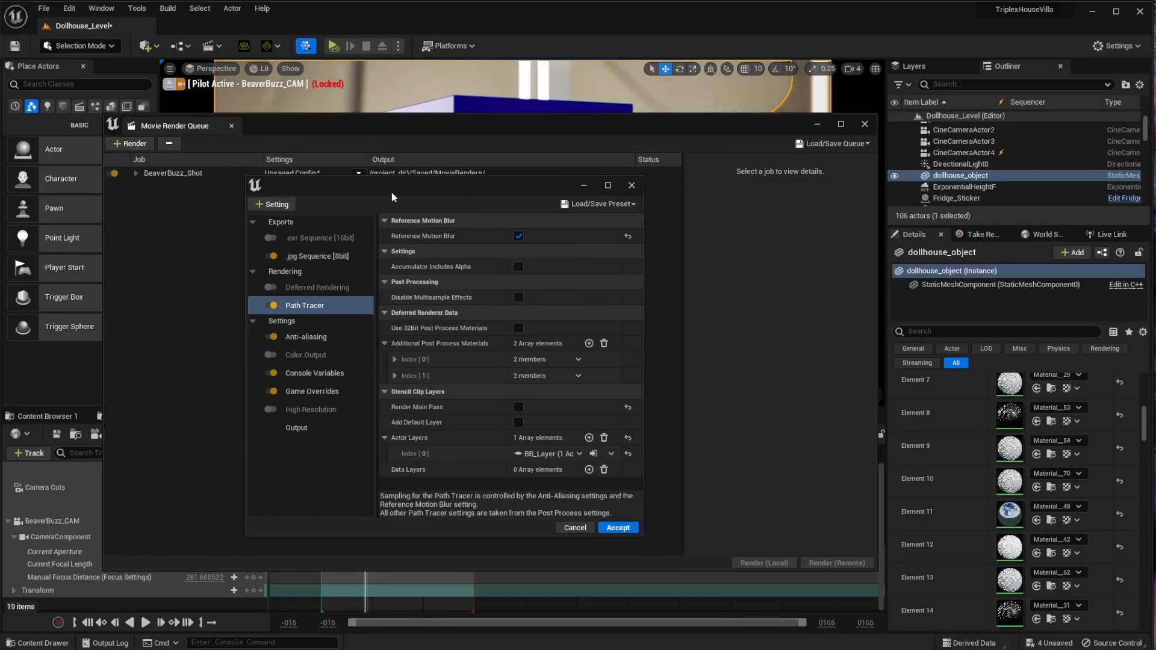
pyautogui.moveTo(392, 191); pyautogui.dragTo(293, 190)
pyautogui.click(174, 204)
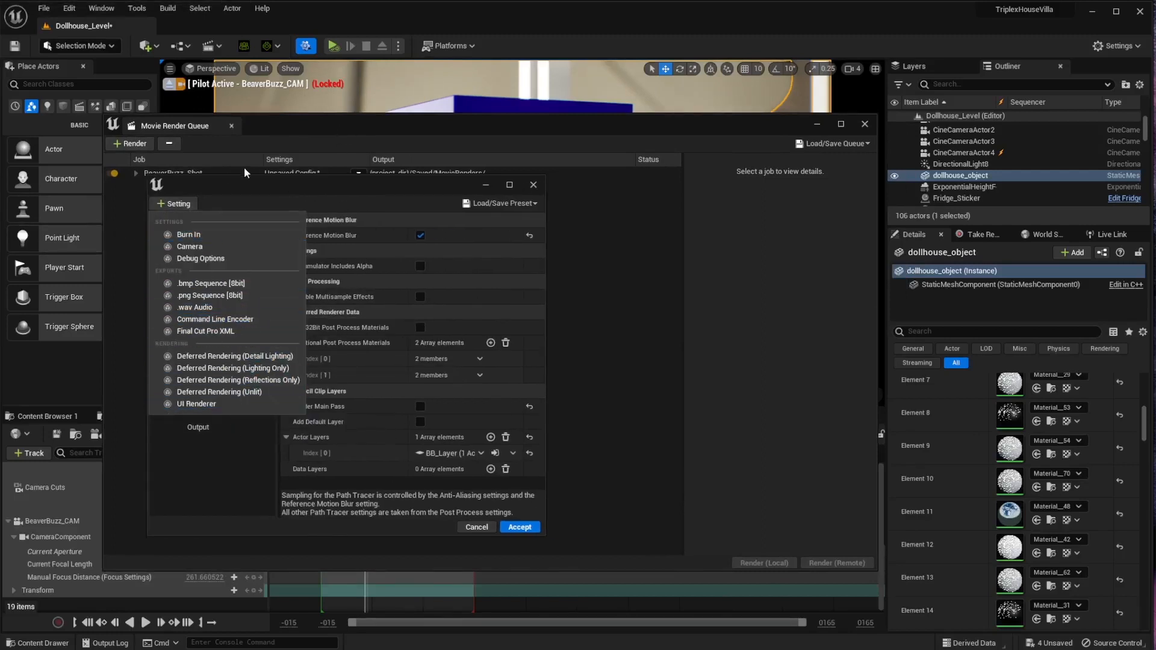
pyautogui.click(260, 184)
pyautogui.click(231, 305)
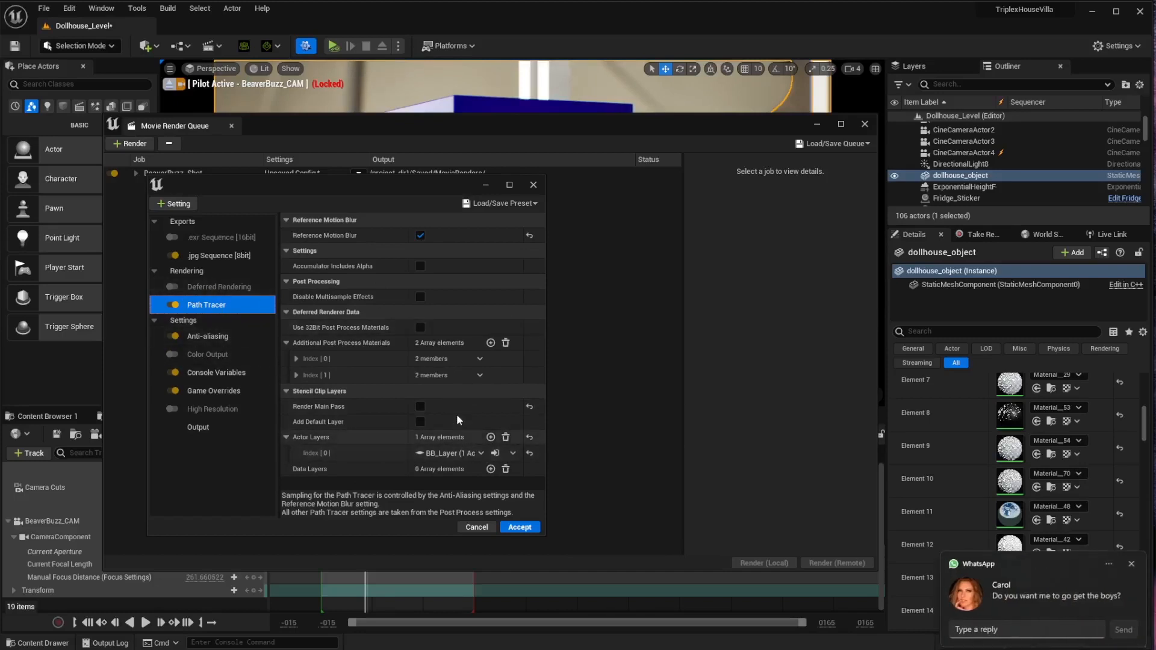
# Step: Review the anti-aliasing spatial and temporal sample counts, and the denoiser entries under Console Variables
pyautogui.click(224, 336)
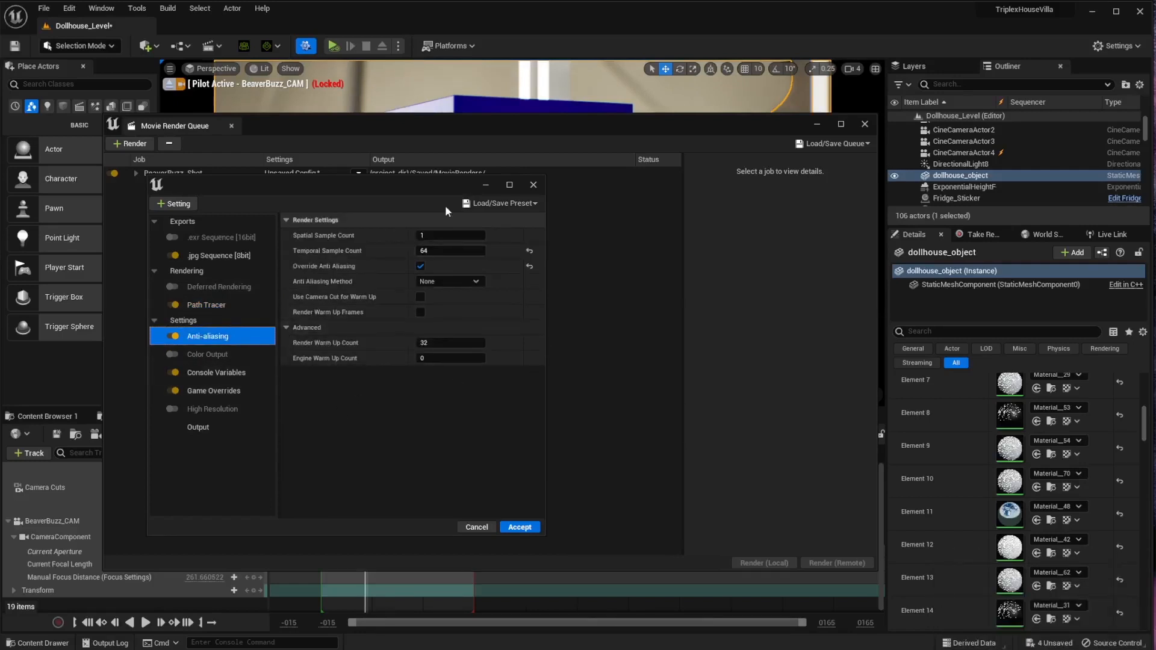
pyautogui.moveTo(366, 186); pyautogui.dragTo(382, 176)
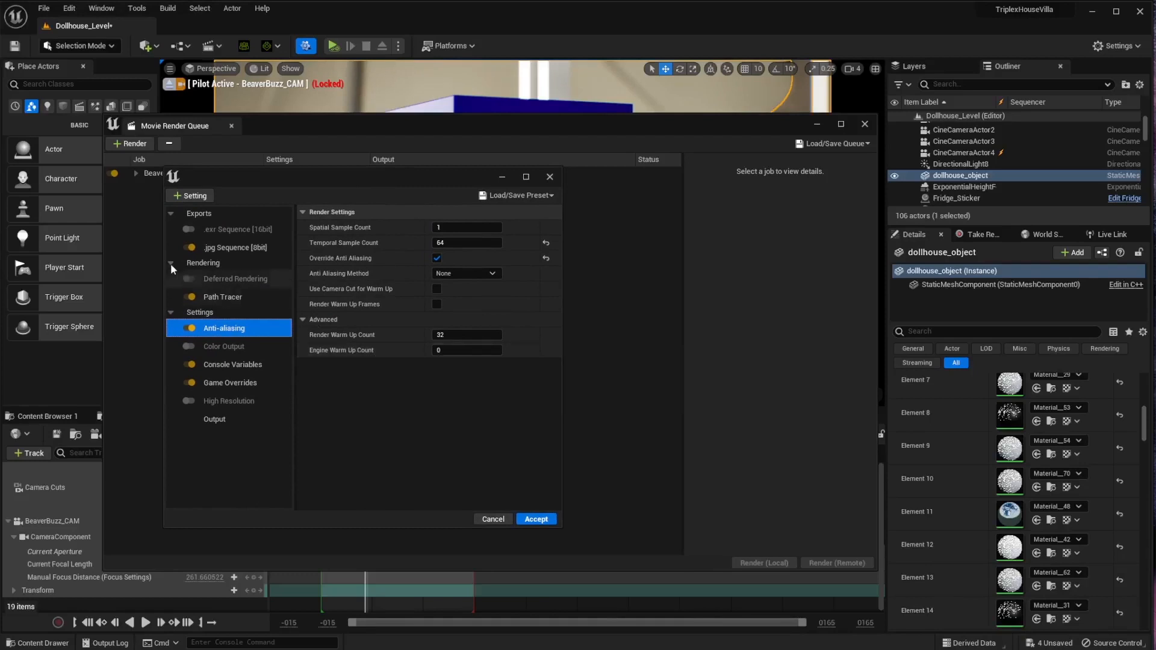
pyautogui.click(467, 228)
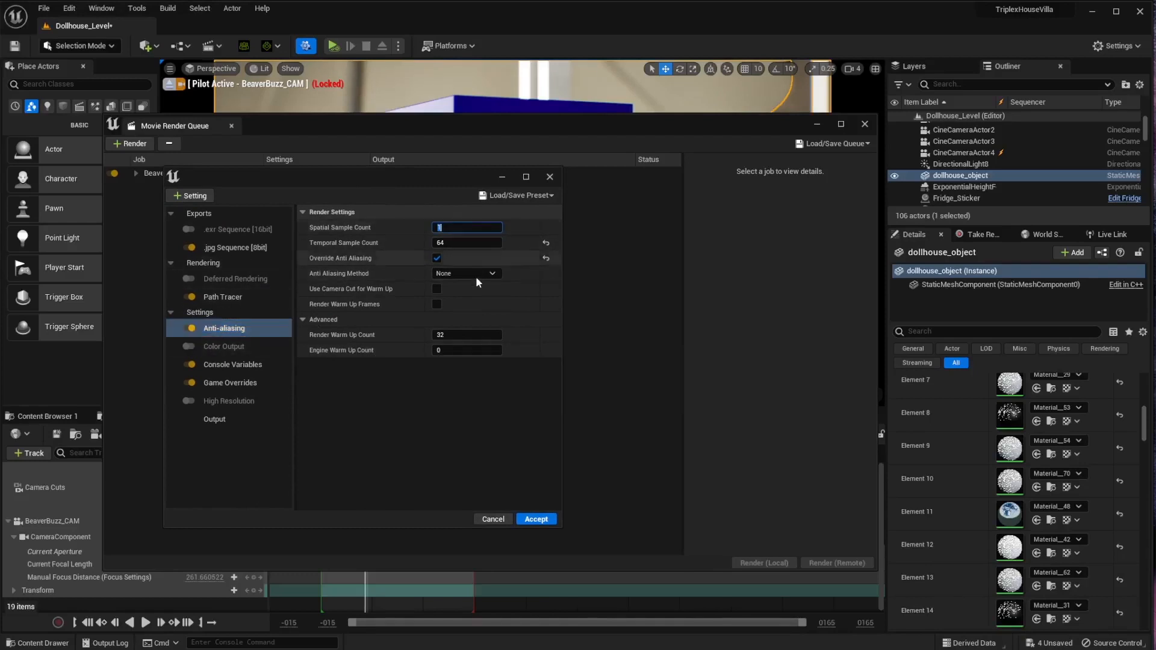
pyautogui.click(461, 242)
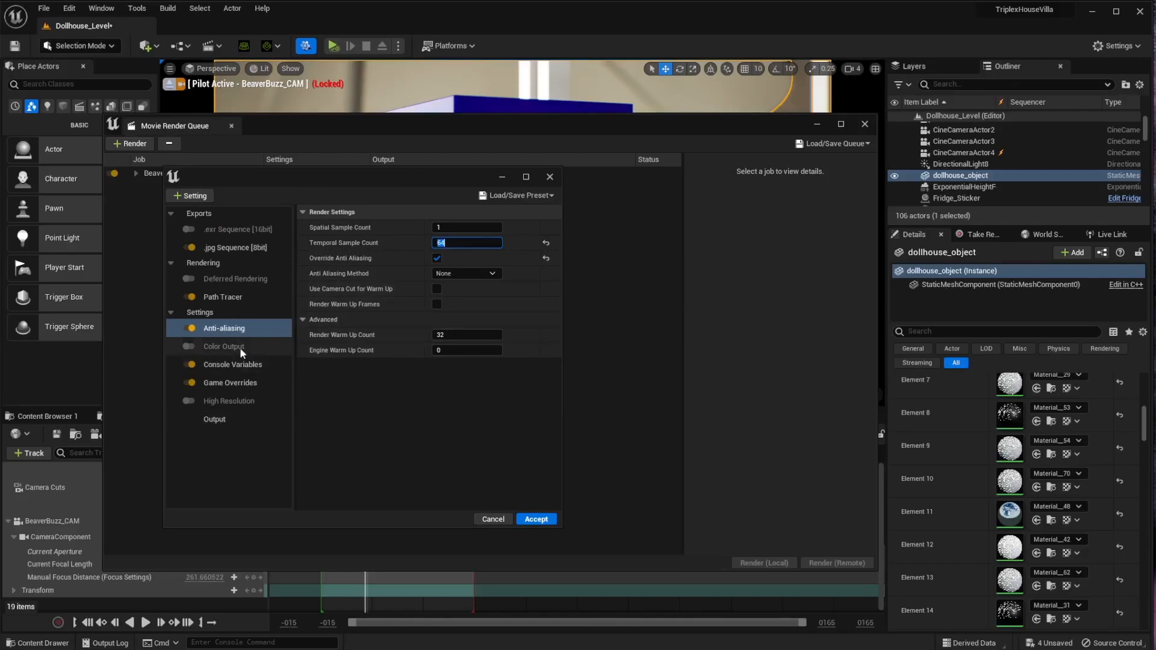
pyautogui.click(240, 366)
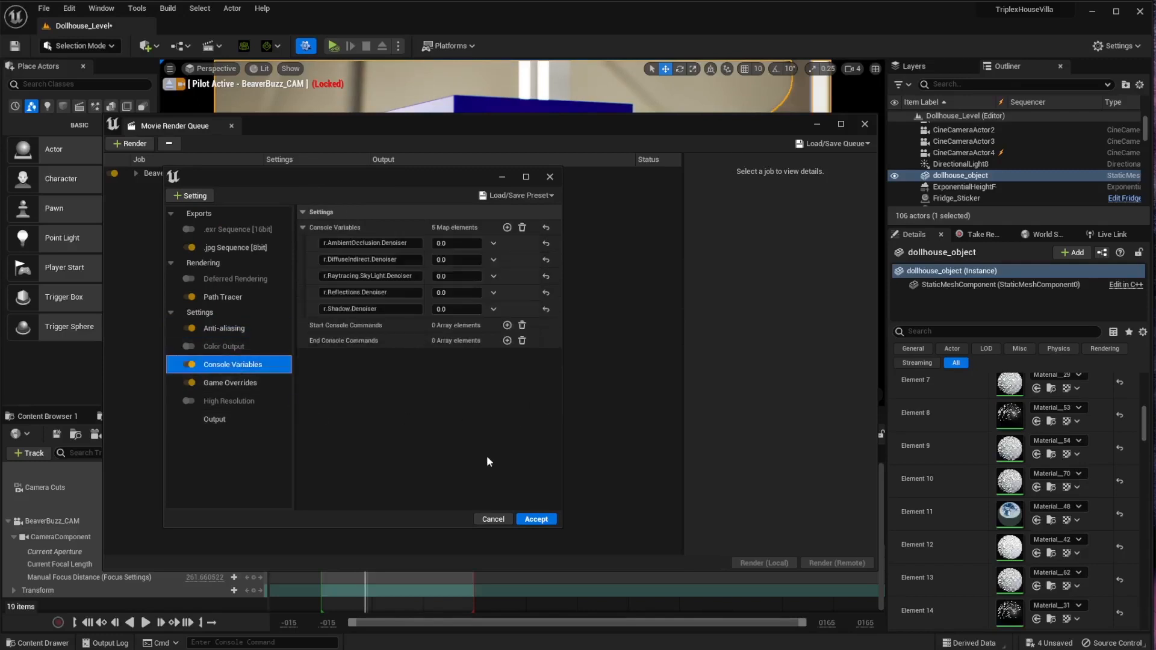
# Step: Examine the names of the r.AmbientOcclusion.Denoiser and r.Raytracing.SkyLight.Denoiser entries under Console Variables
pyautogui.click(415, 247)
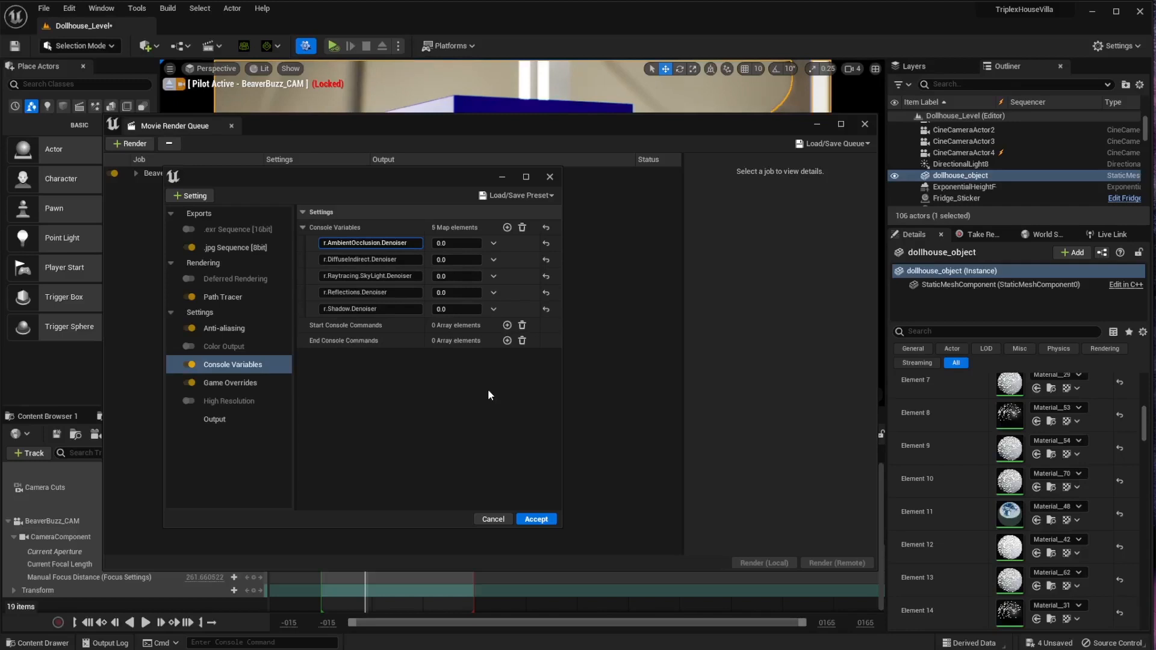
pyautogui.click(367, 276)
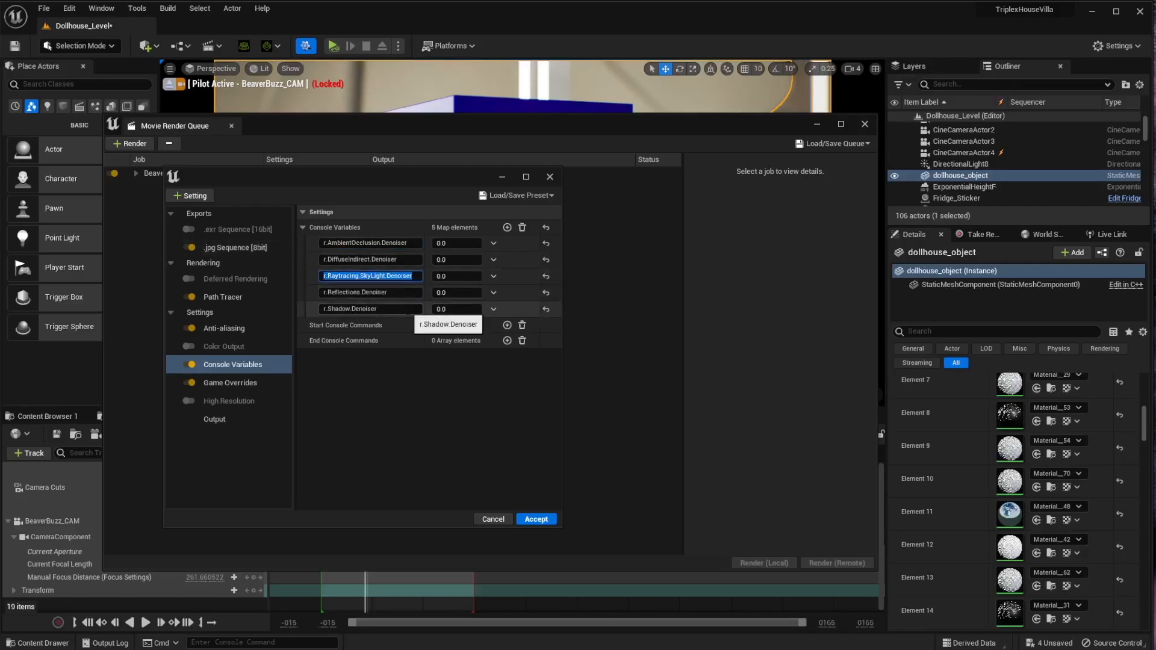
pyautogui.click(356, 276)
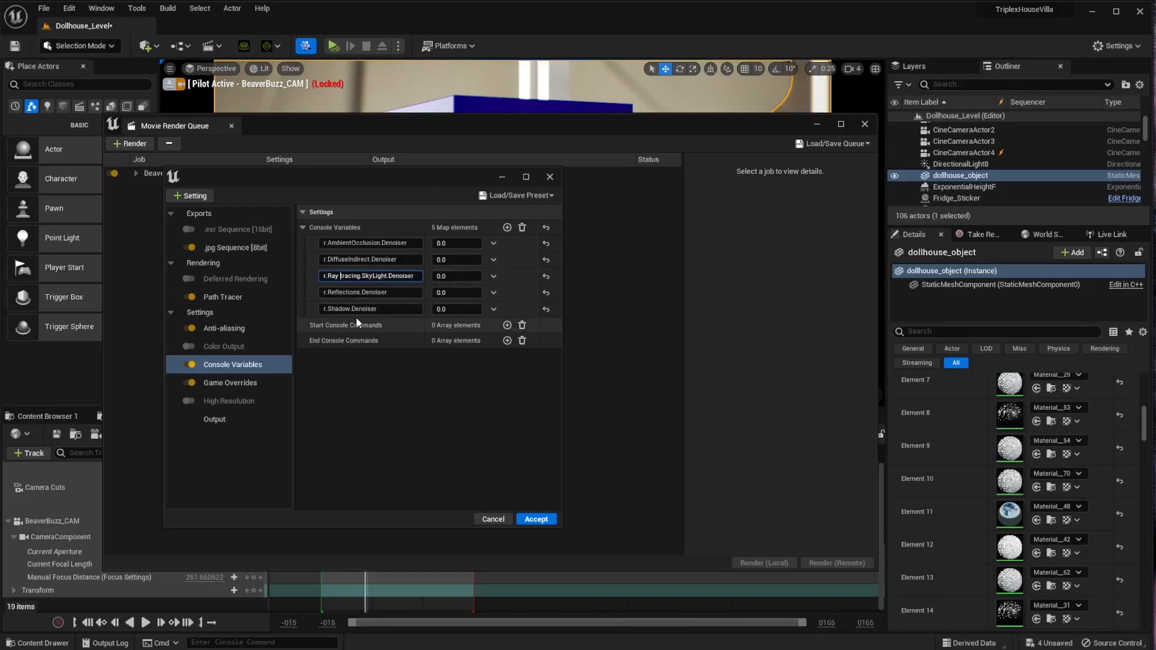
pyautogui.press('BackSpace')
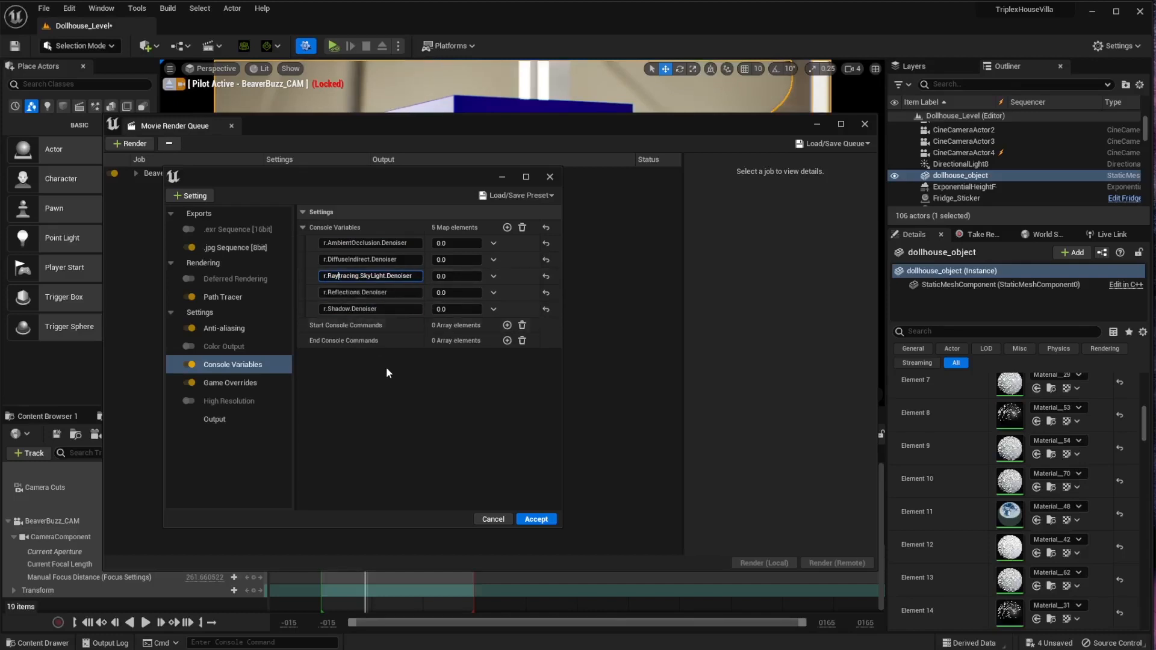
pyautogui.press('Return')
# Step: Review the Game Overrides options and the additional settings that can be added to the render configuration
pyautogui.click(231, 383)
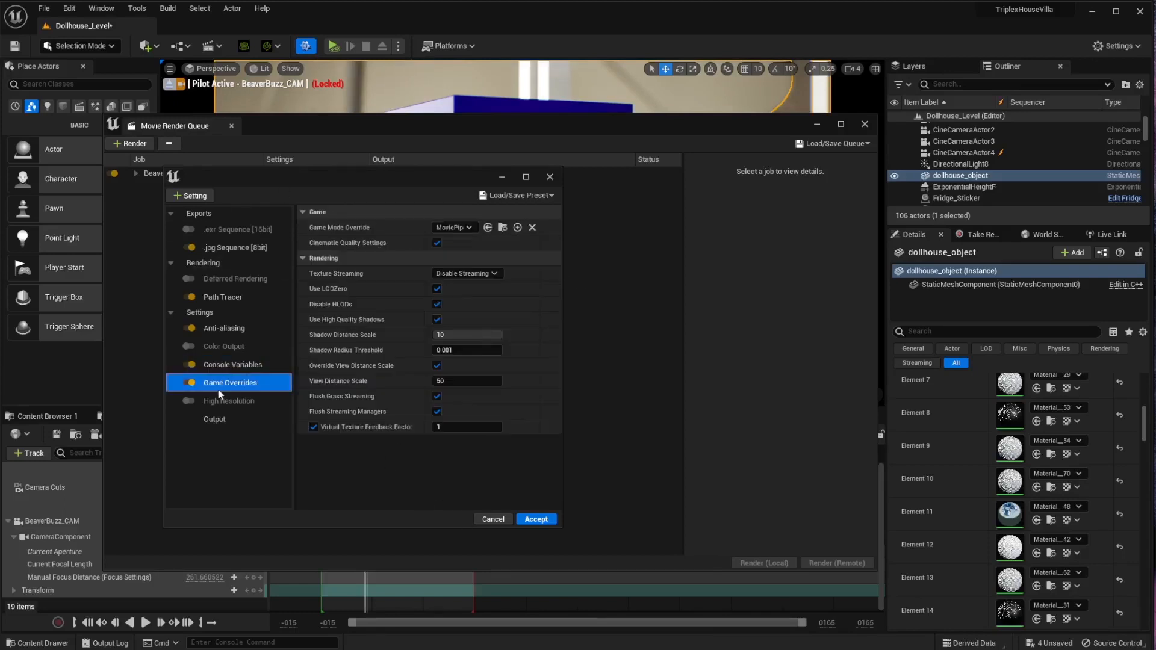
pyautogui.click(191, 196)
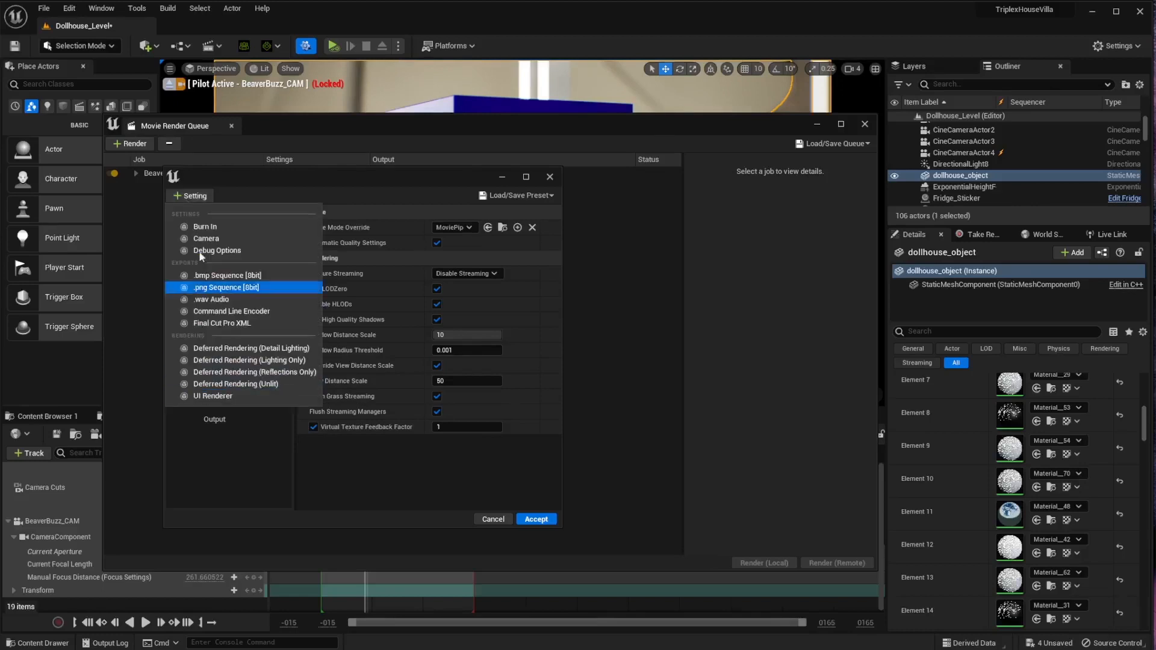
pyautogui.click(192, 196)
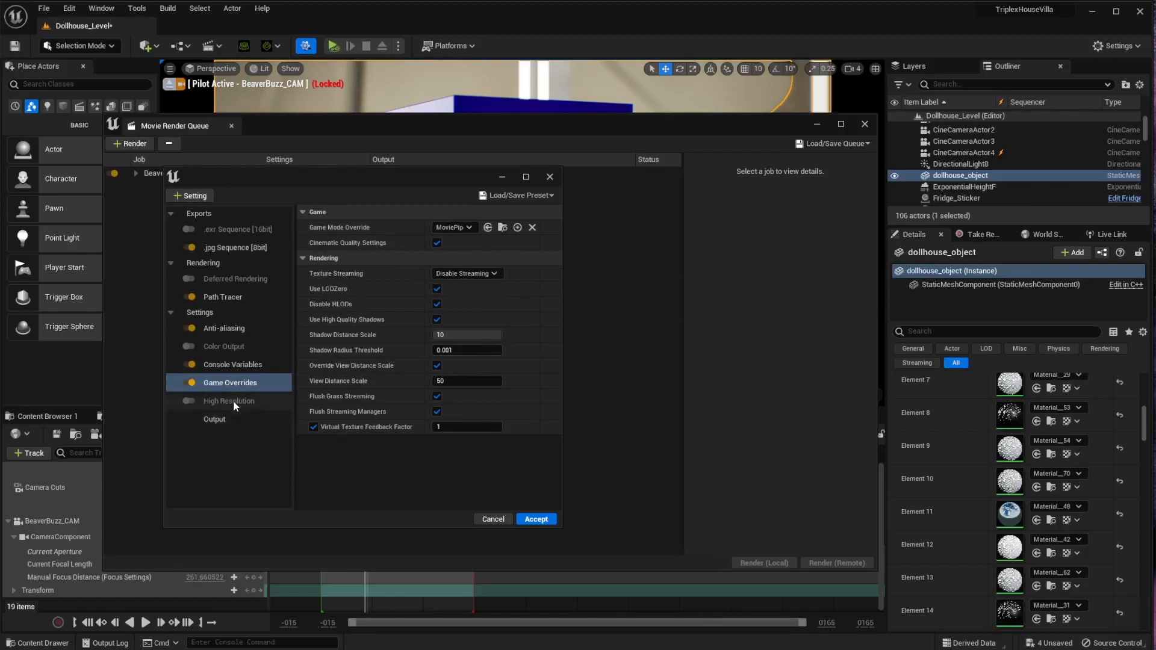
# Step: Review the Output settings, try the custom playback range option and leave it off, and accept the render configuration
pyautogui.click(222, 421)
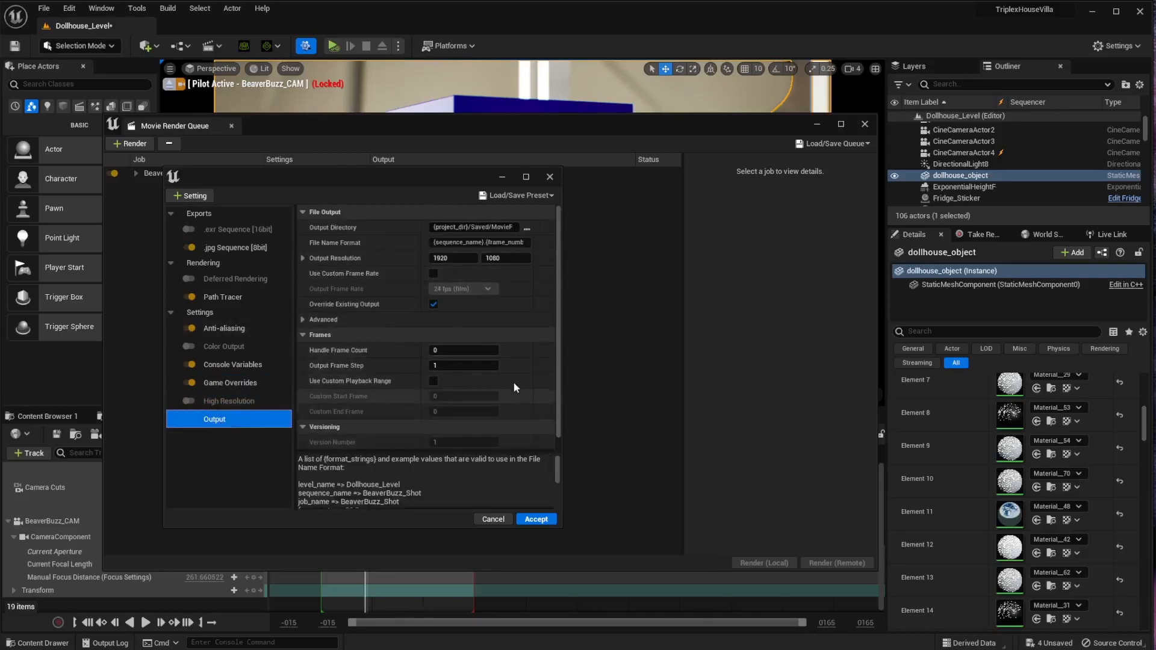
pyautogui.click(433, 381)
pyautogui.click(433, 381)
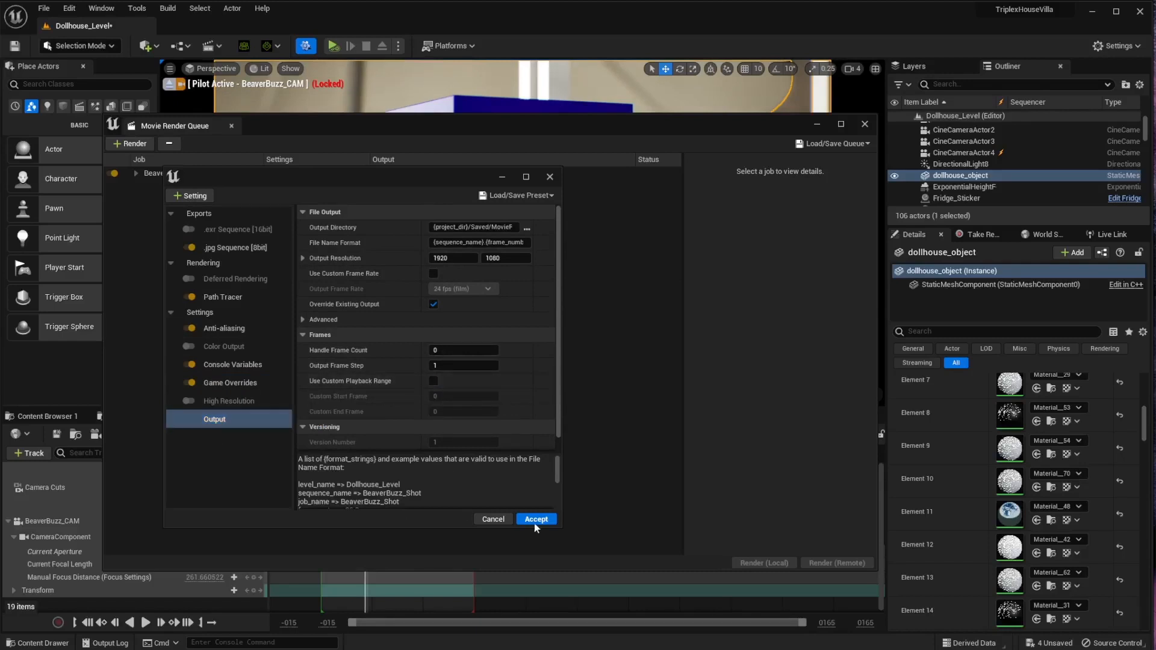
pyautogui.click(536, 520)
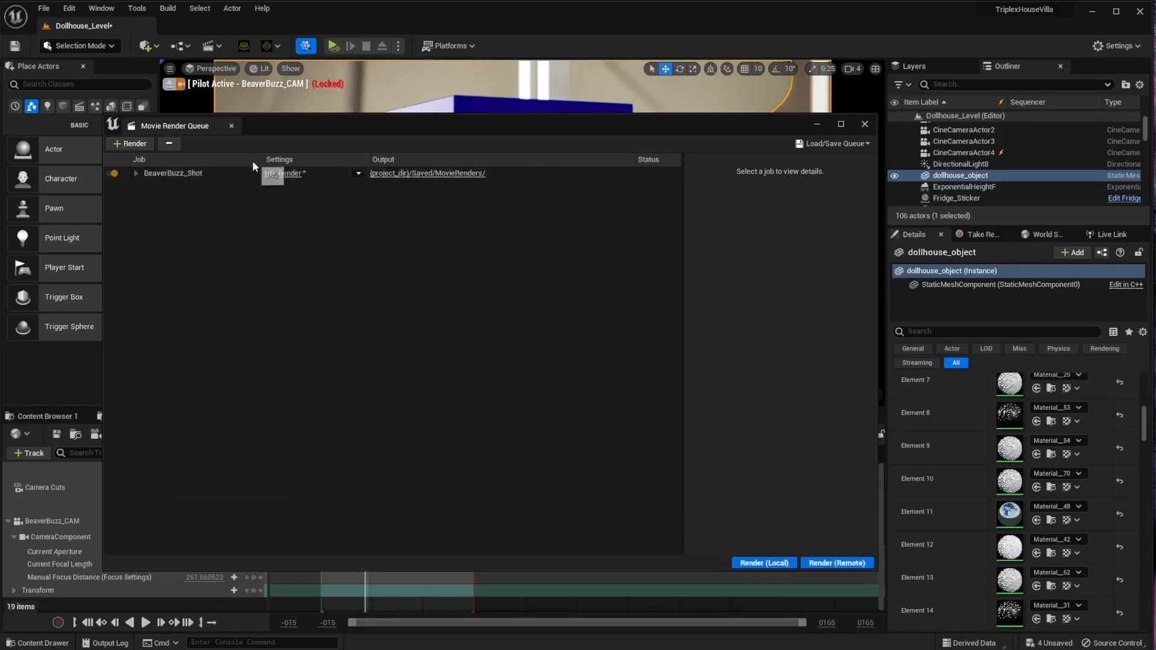